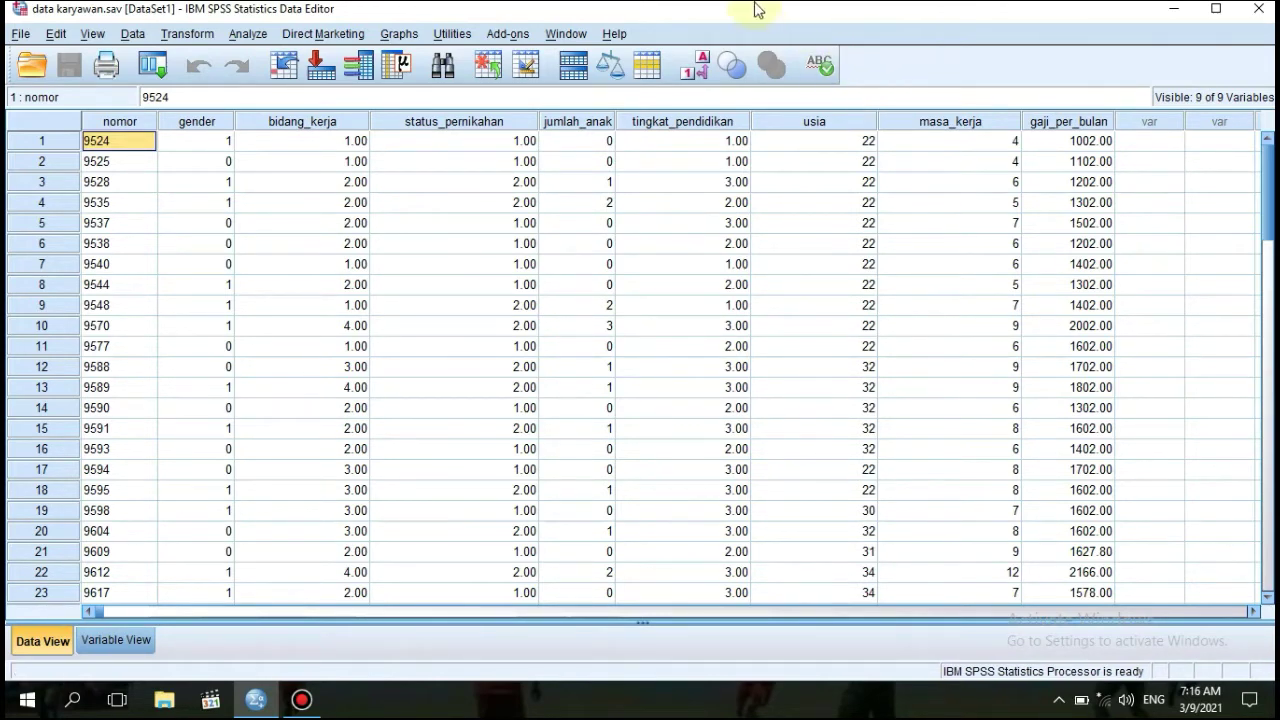
# Generate a custom table with Bidang Kerja as the columns and Status Karyawan as the rows.
pyautogui.click(252, 37)
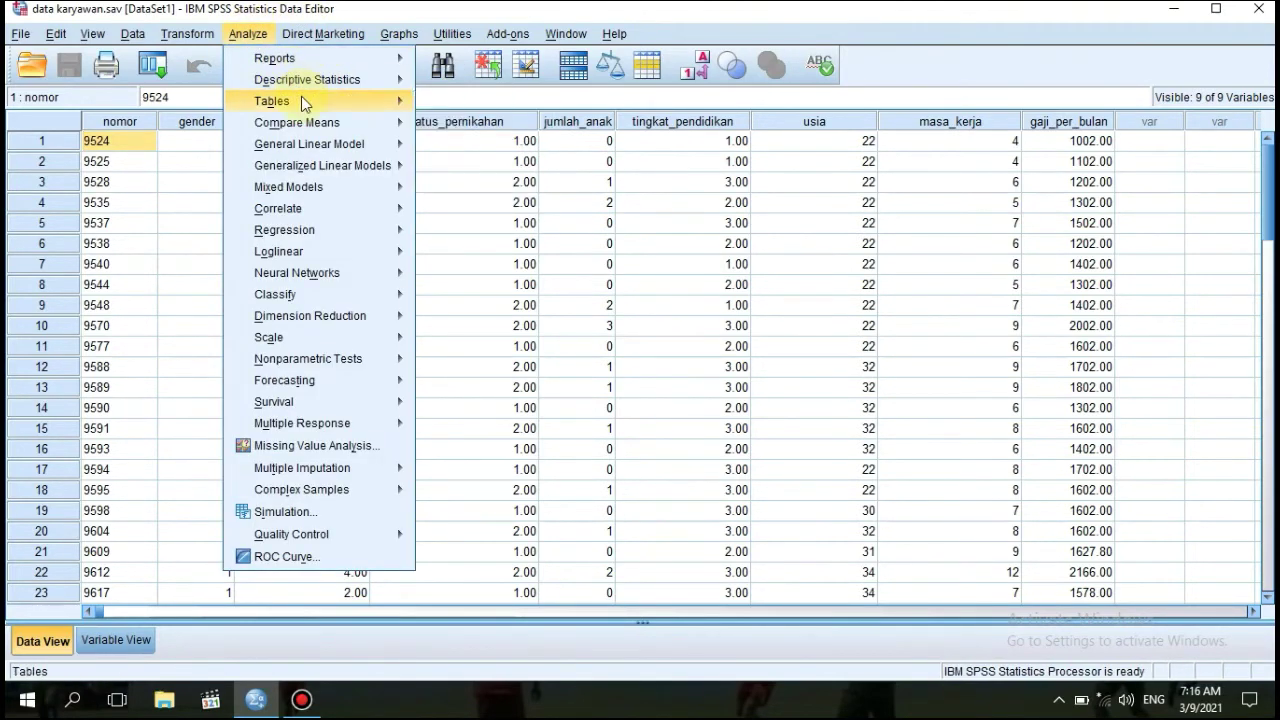
pyautogui.moveTo(301, 98)
pyautogui.click(448, 104)
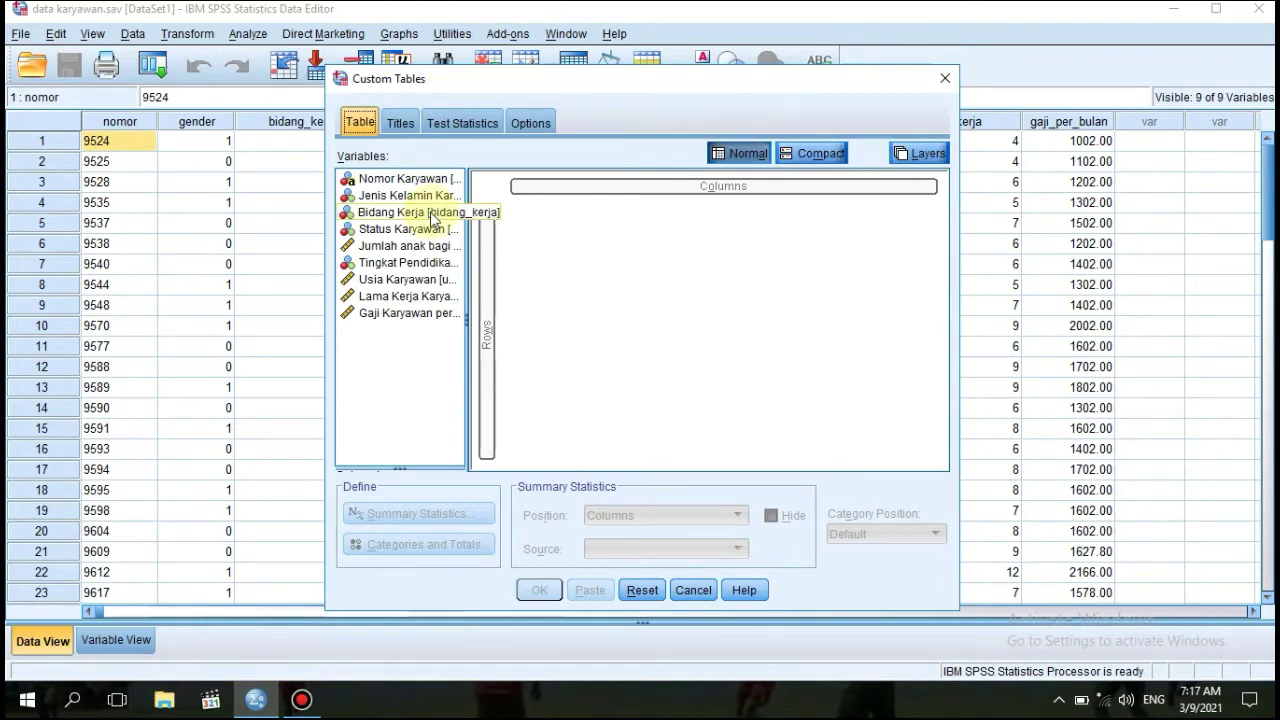
pyautogui.moveTo(432, 218); pyautogui.dragTo(600, 186)
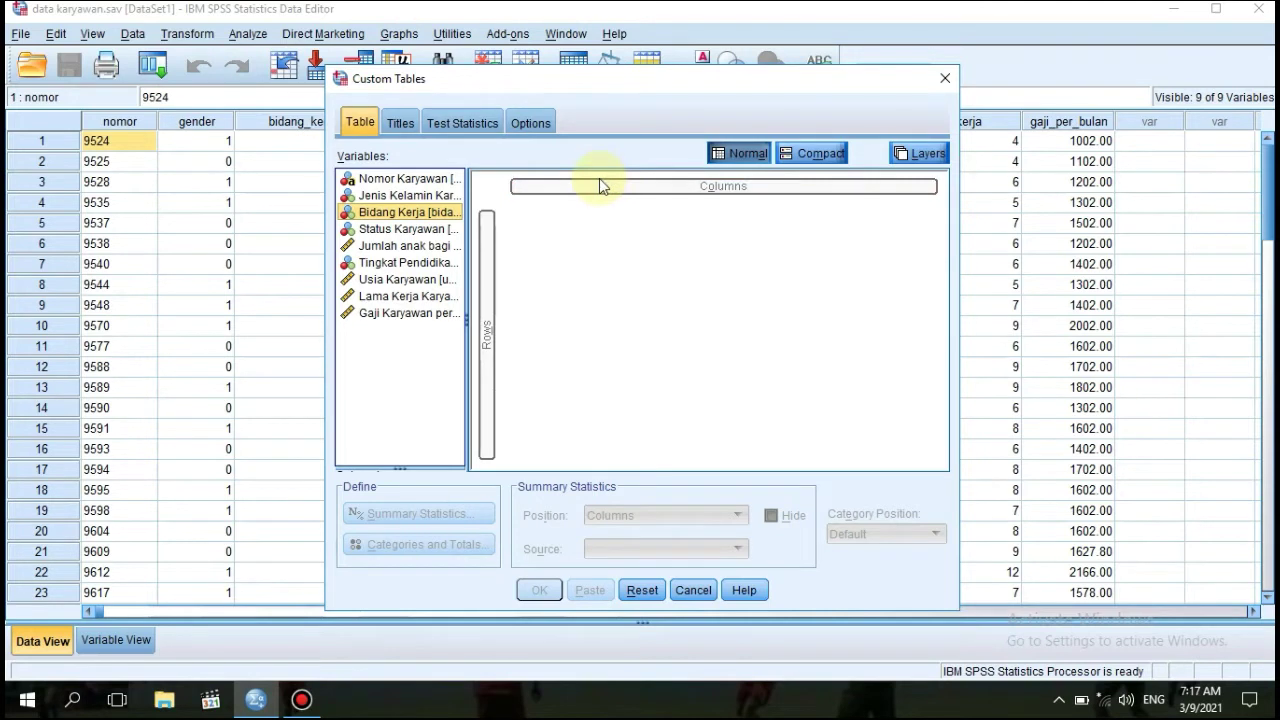
pyautogui.moveTo(396, 214); pyautogui.dragTo(622, 190)
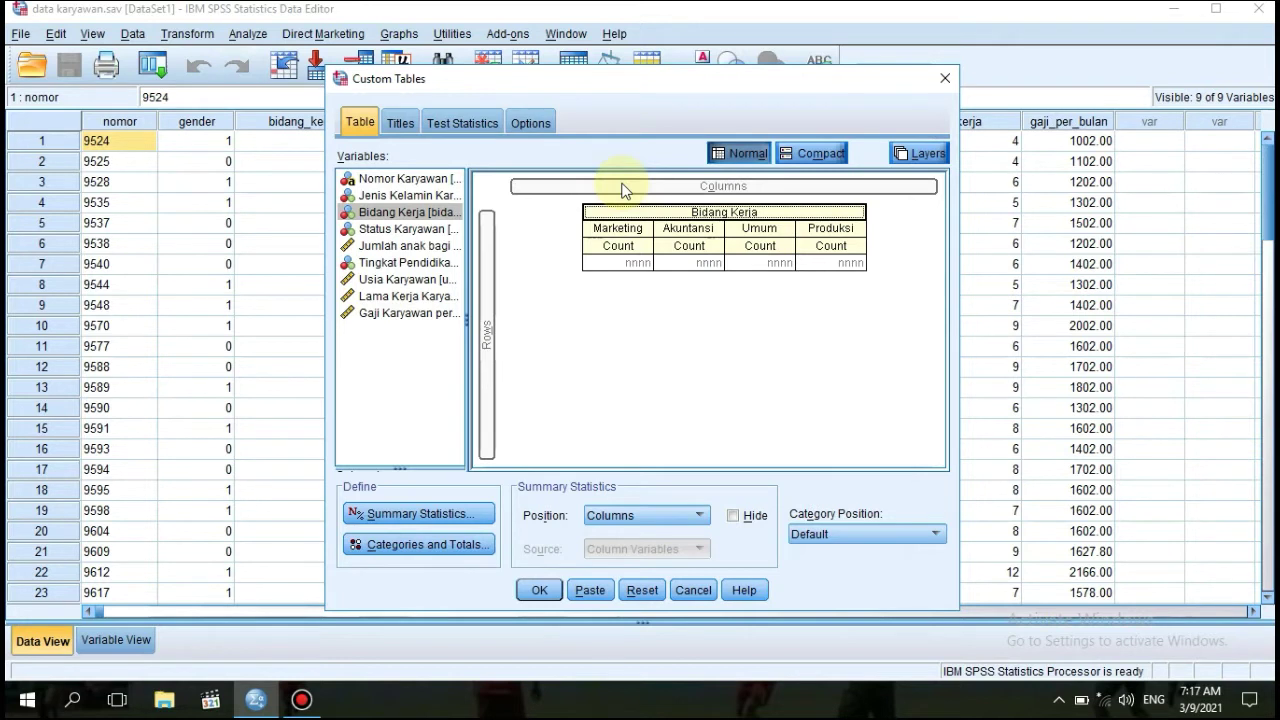
pyautogui.click(382, 215)
pyautogui.moveTo(393, 234); pyautogui.dragTo(487, 268)
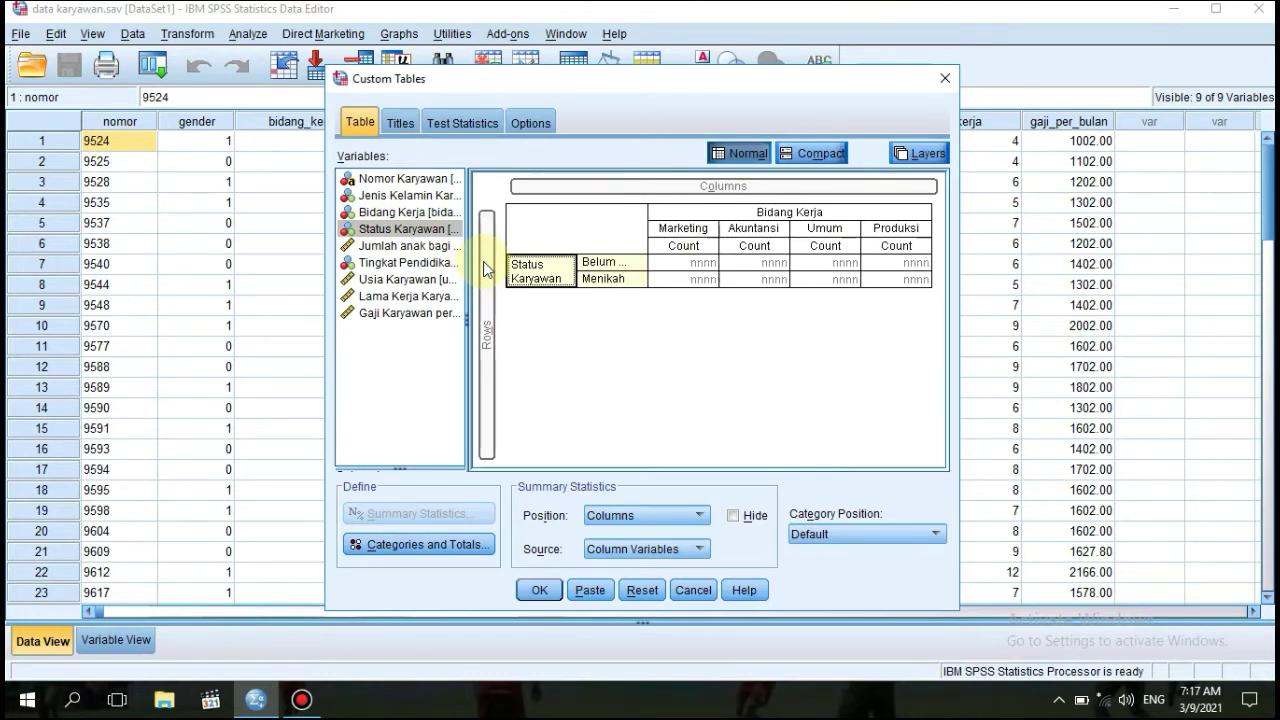
pyautogui.click(538, 592)
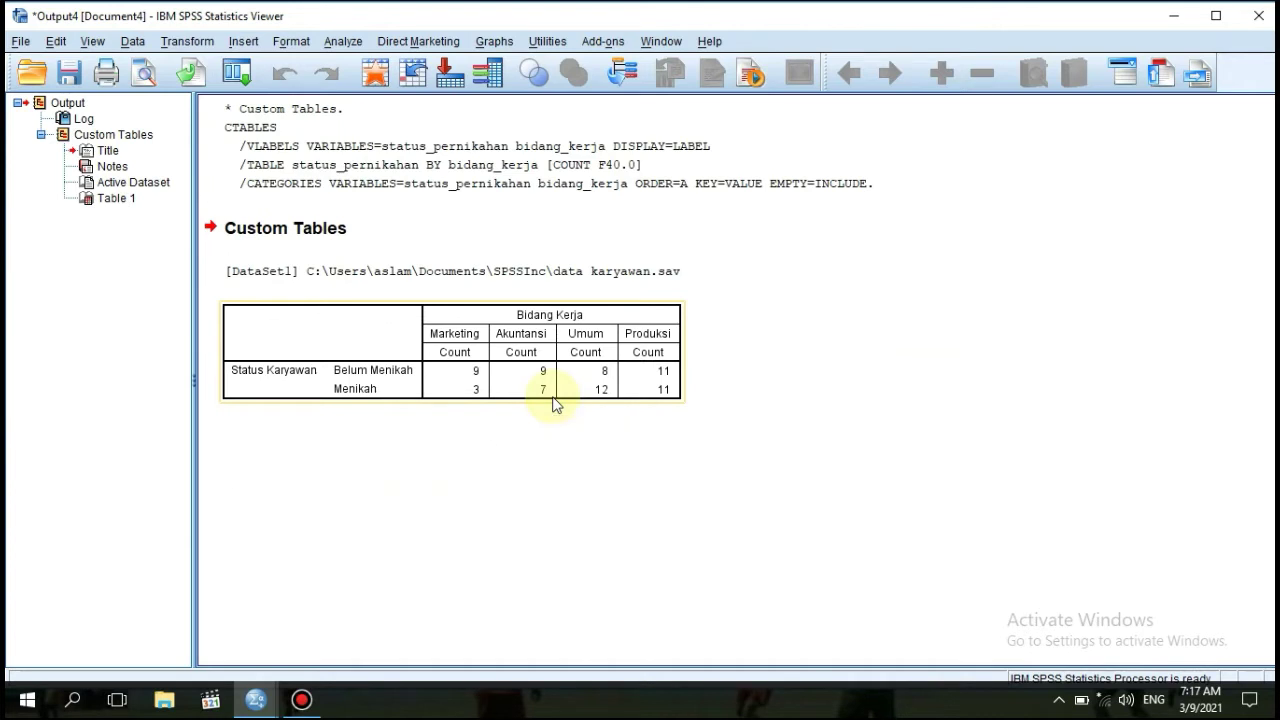
# Close the output without saving it and nest Gaji Karyawan per bulan within the Status Karyawan rows of the custom table.
pyautogui.click(1263, 17)
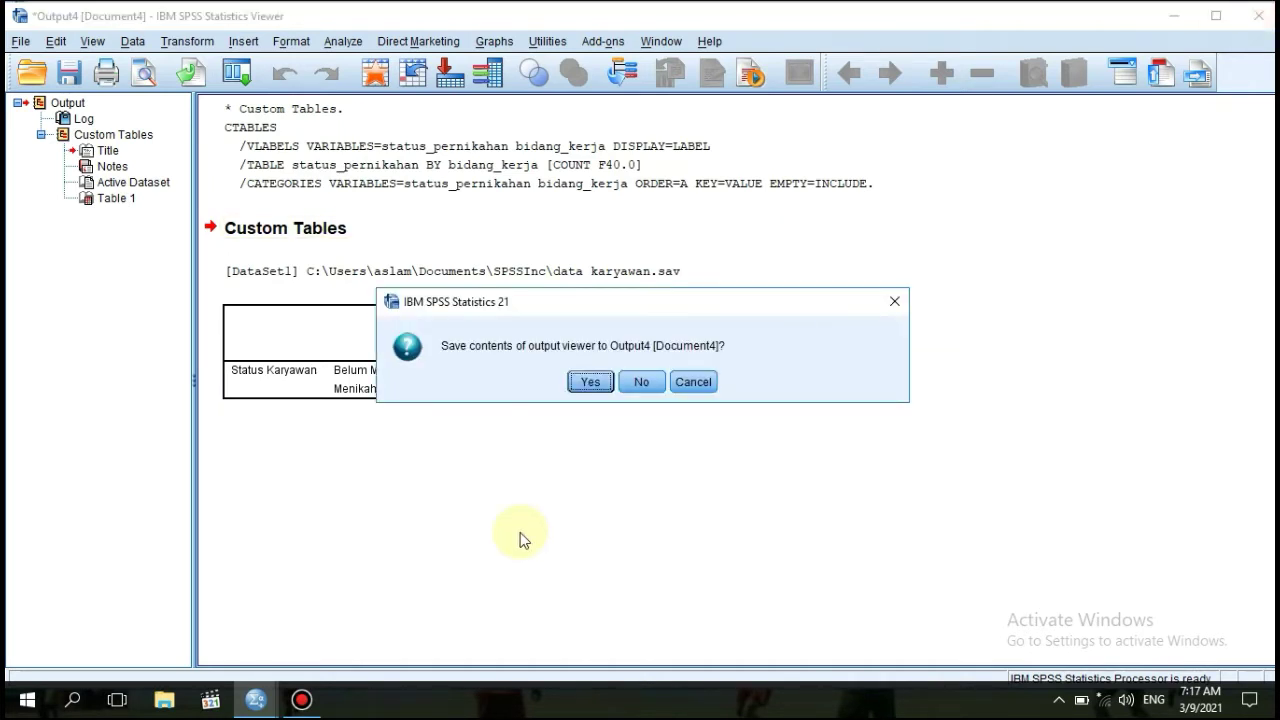
pyautogui.click(640, 383)
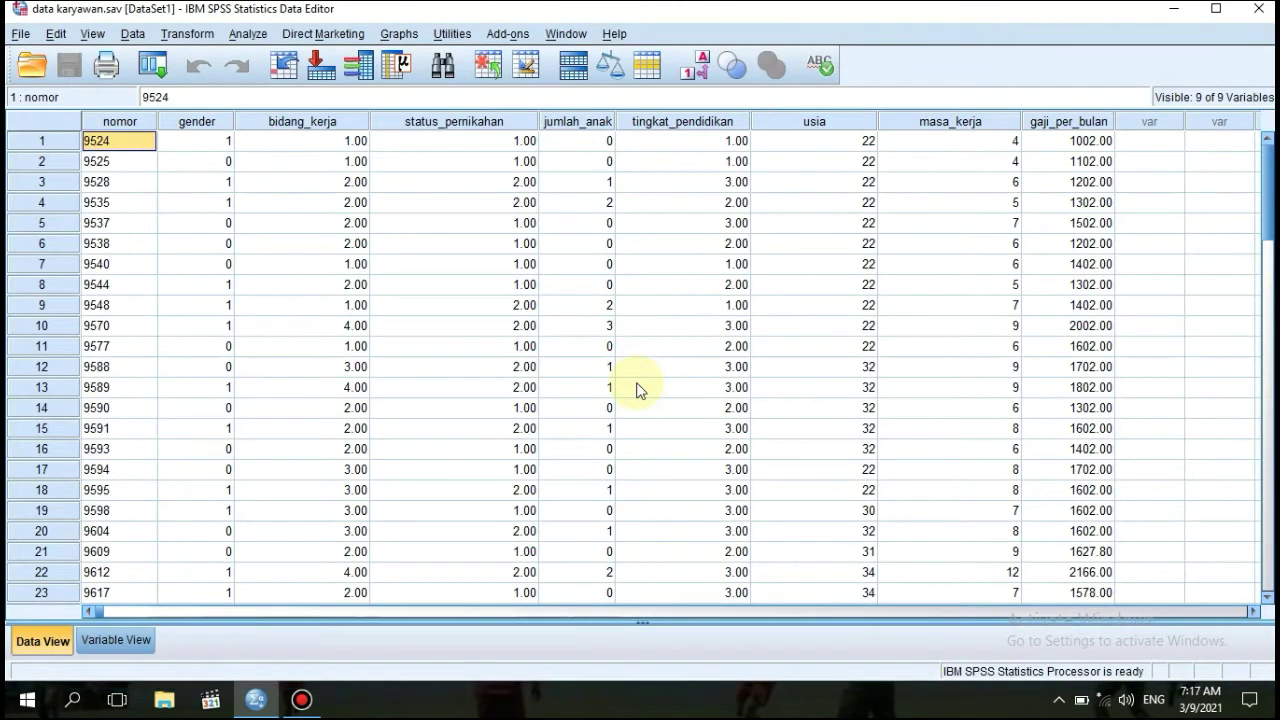
pyautogui.click(240, 34)
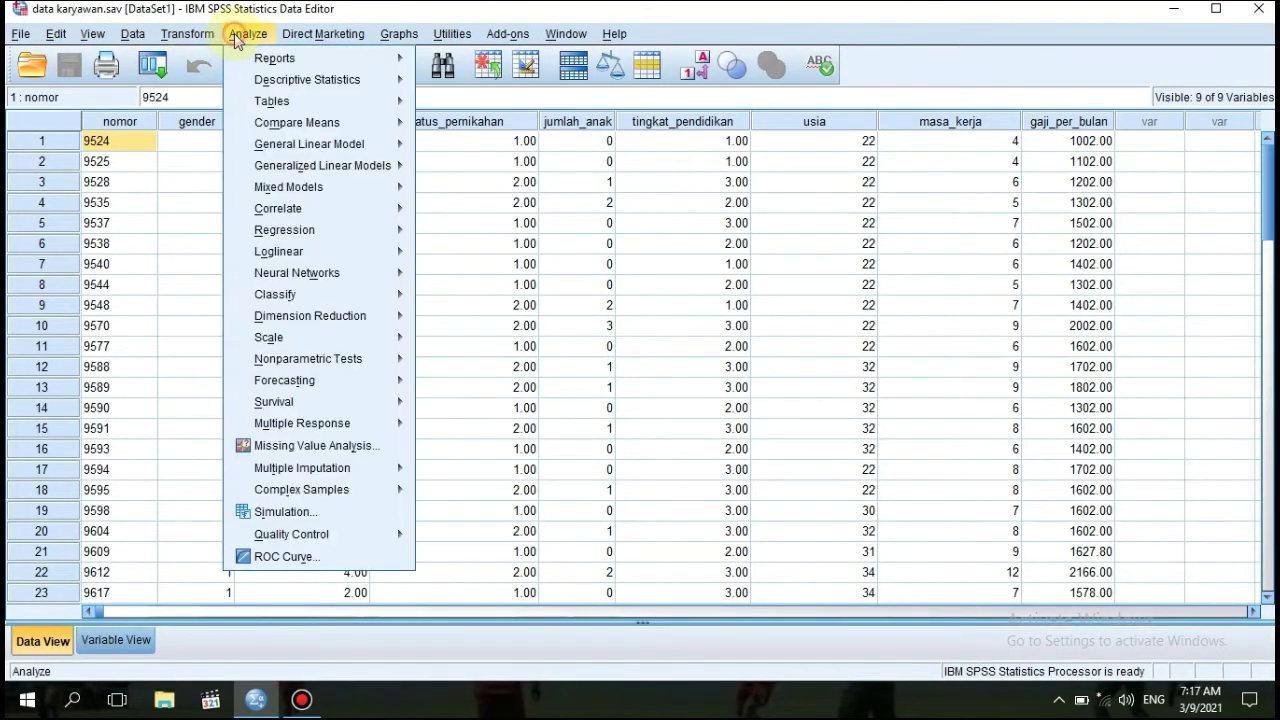
pyautogui.moveTo(288, 100)
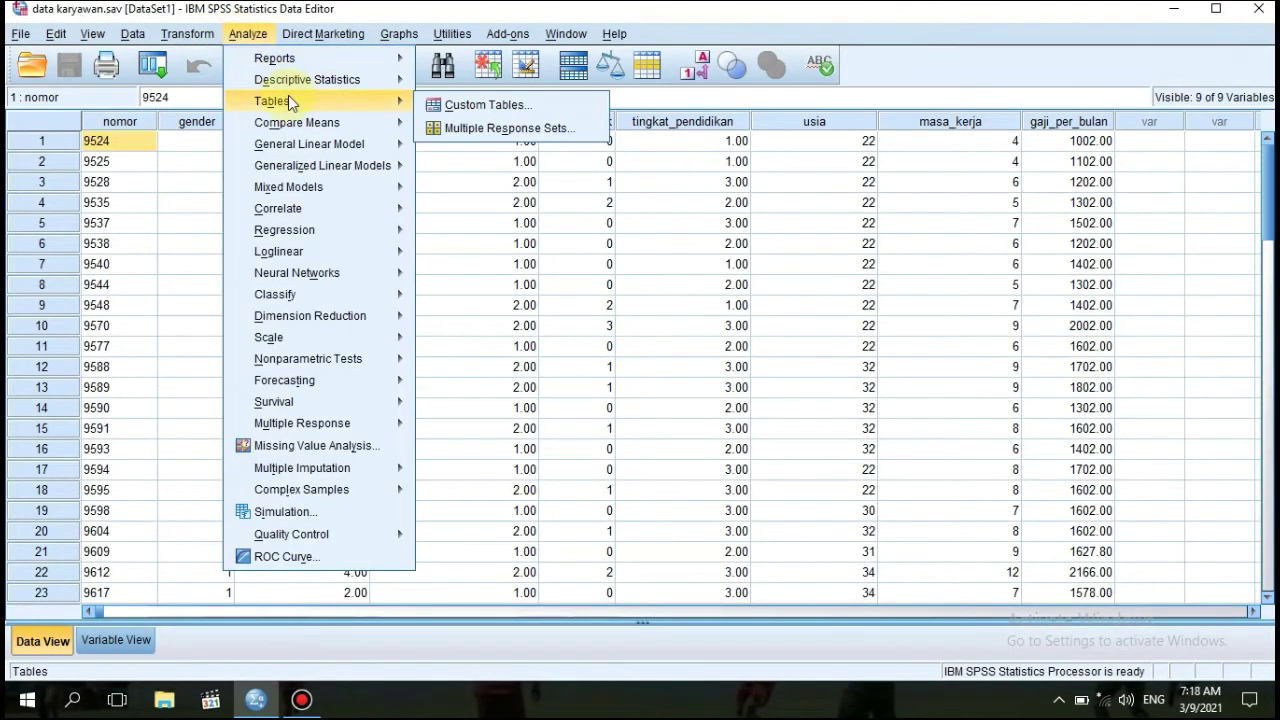
pyautogui.click(443, 103)
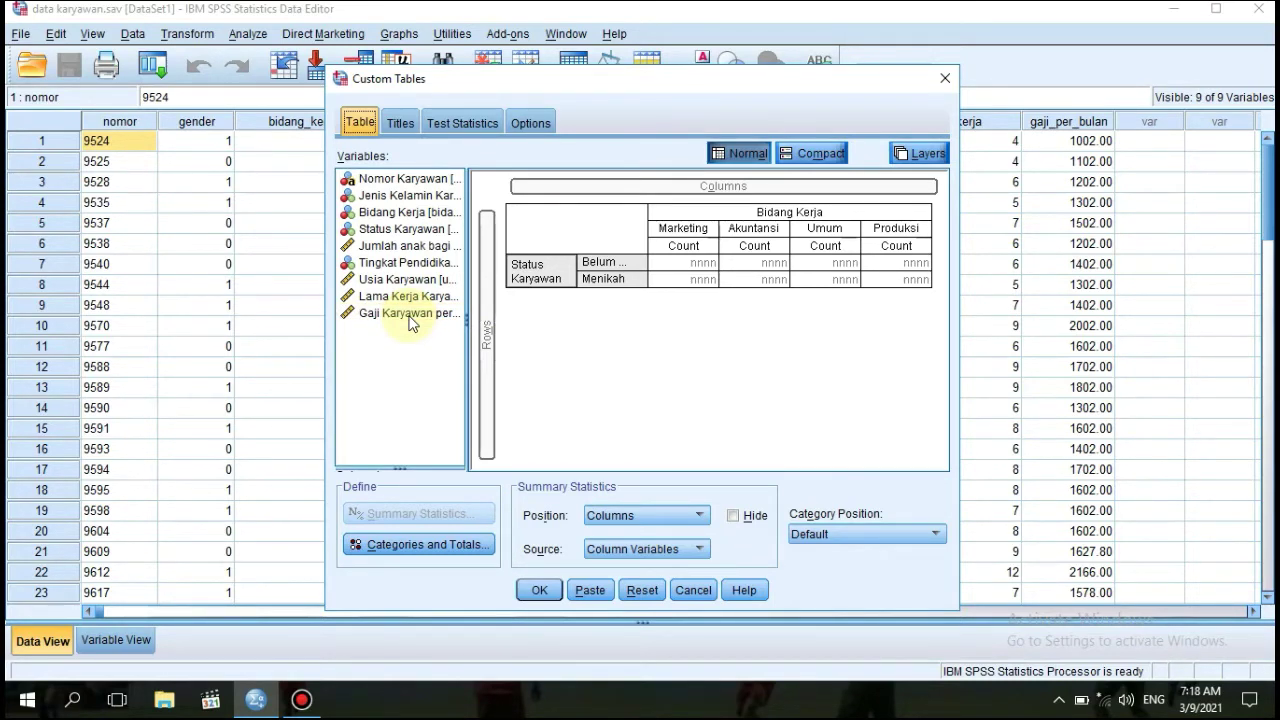
pyautogui.moveTo(408, 320); pyautogui.dragTo(640, 274)
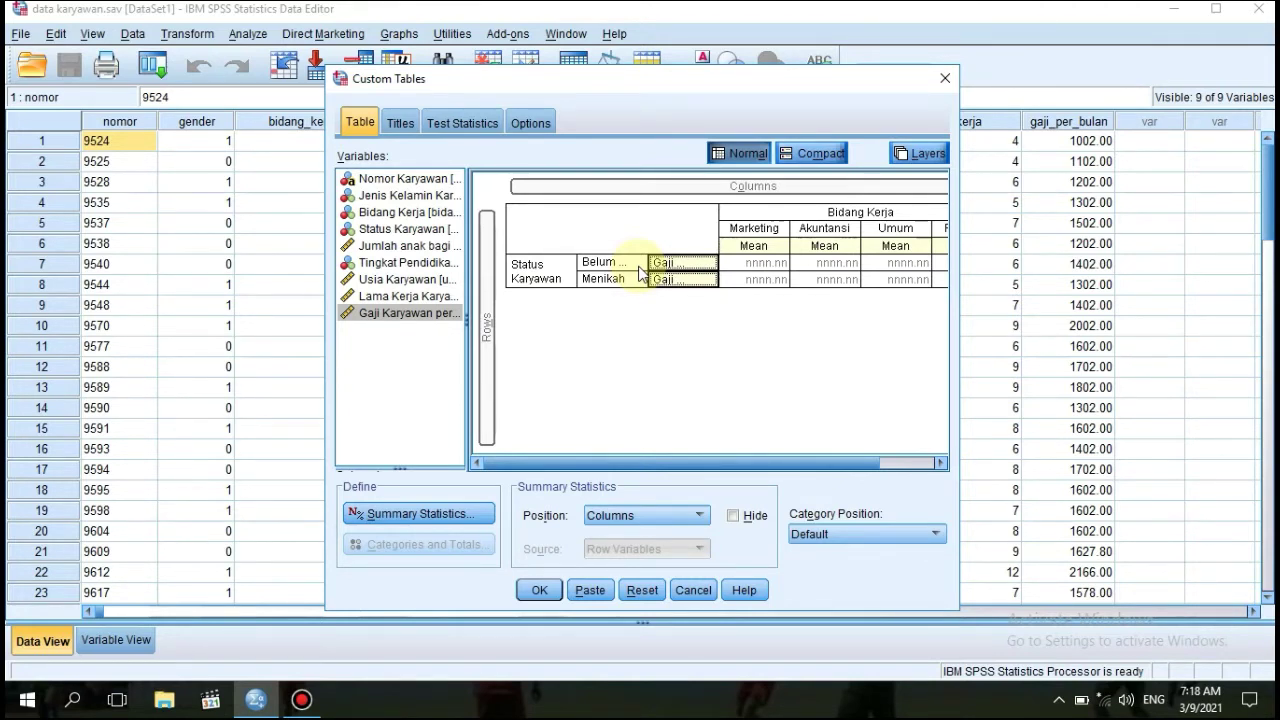
# Add Percentile 25 to the summary statistics of Gaji Karyawan per bulan and apply it to the selection.
pyautogui.click(689, 262)
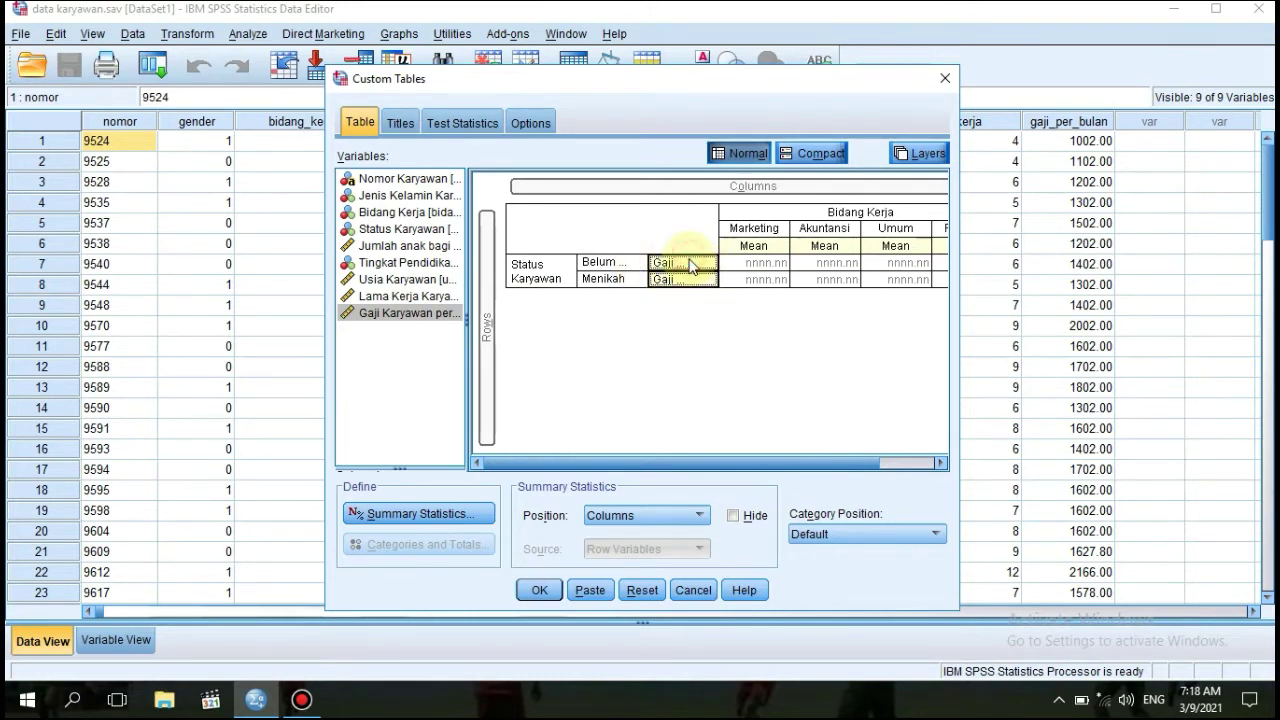
pyautogui.click(424, 515)
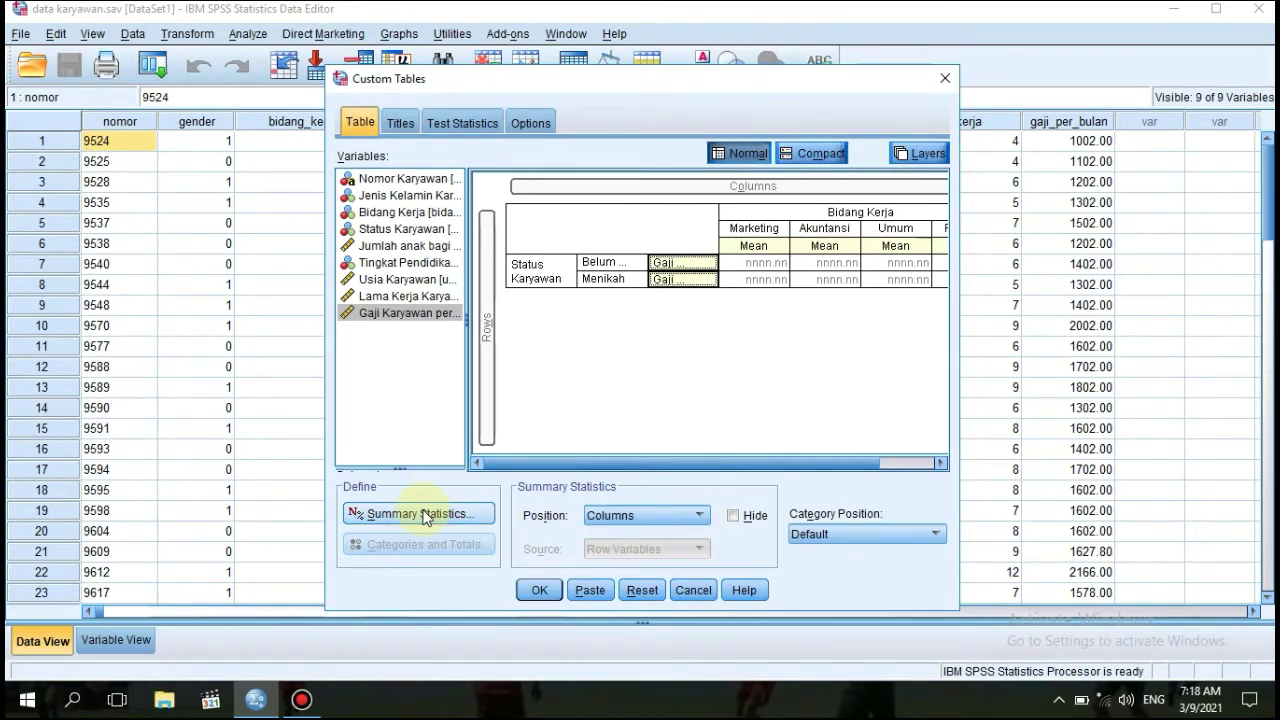
pyautogui.click(424, 515)
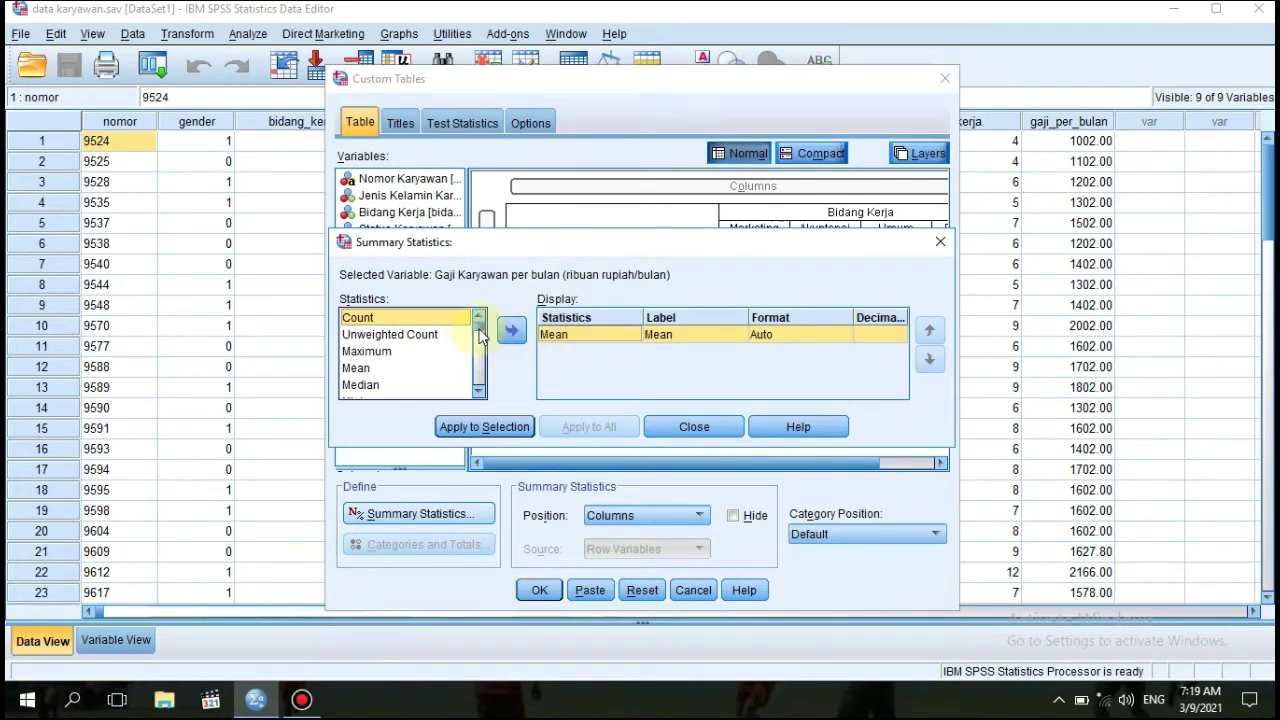
pyautogui.scroll(-2, 480, 340)
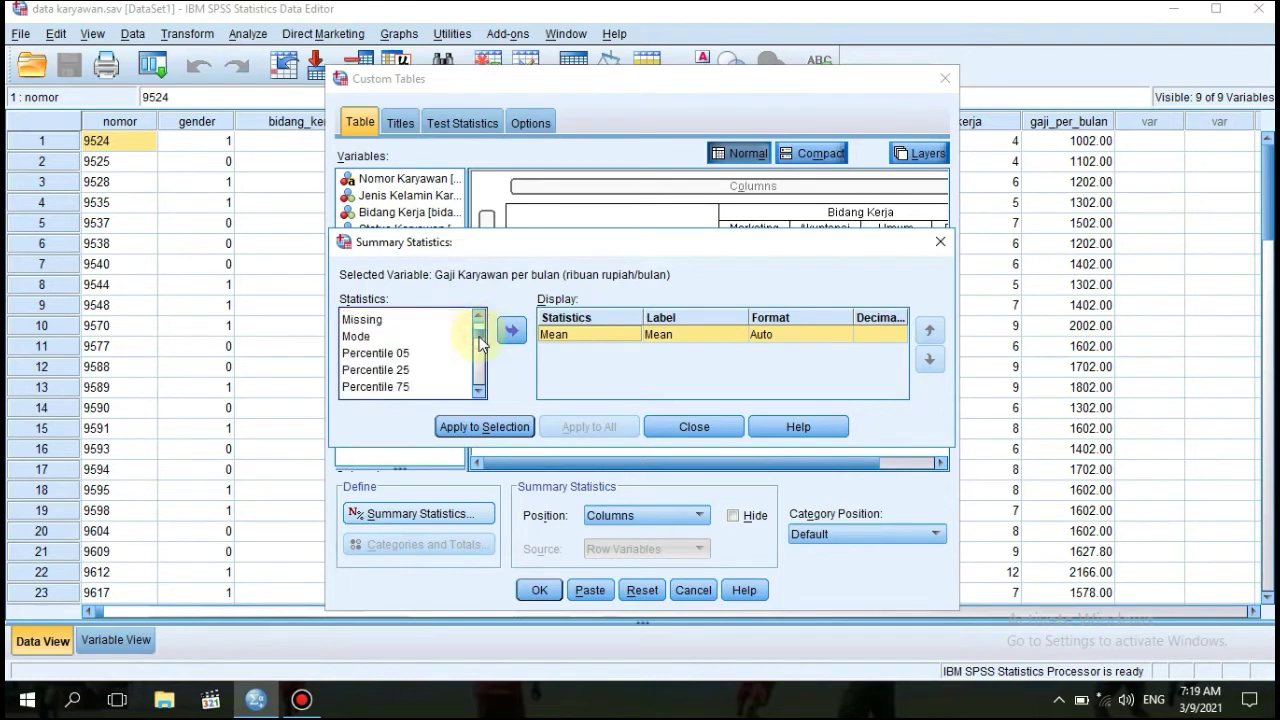
pyautogui.click(418, 371)
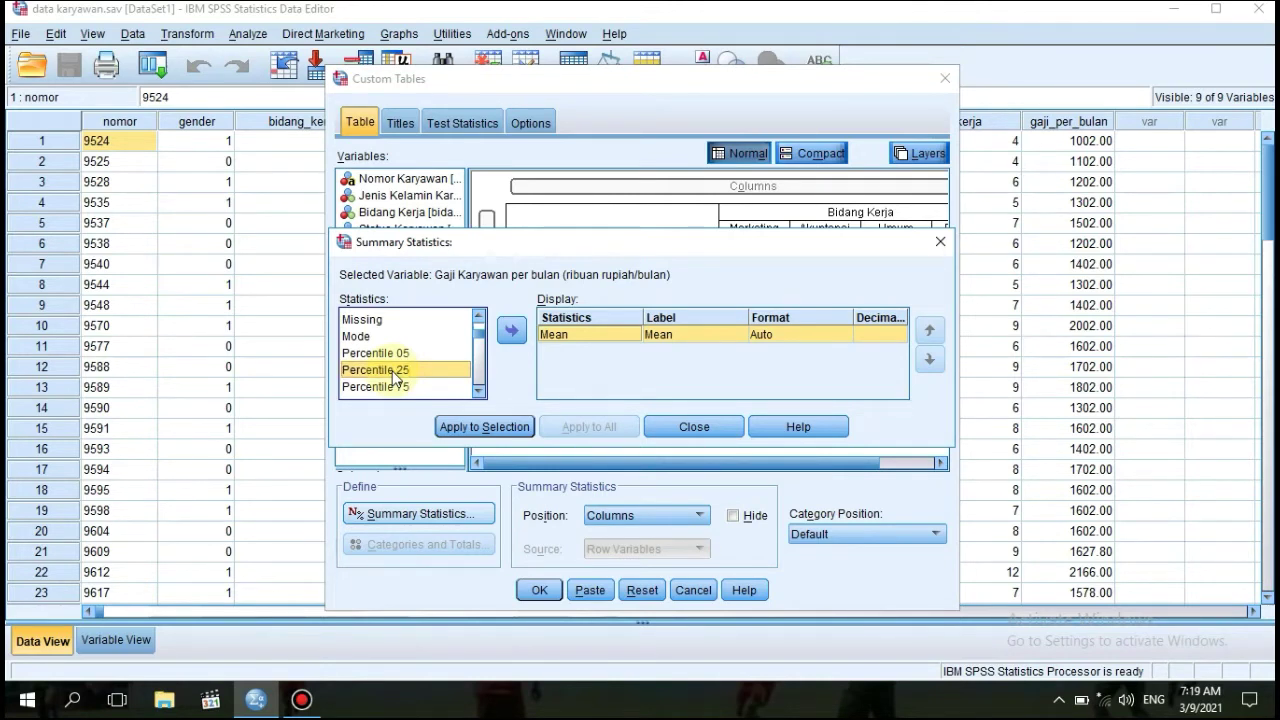
pyautogui.click(503, 336)
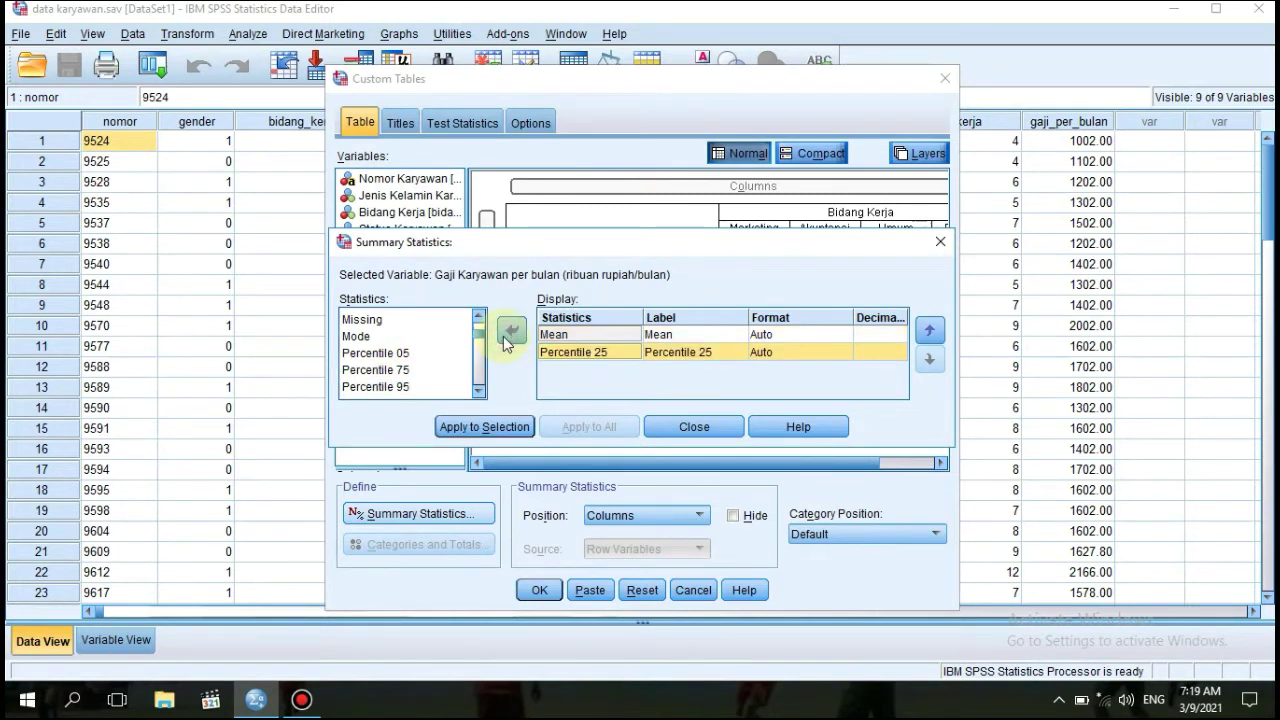
pyautogui.click(528, 427)
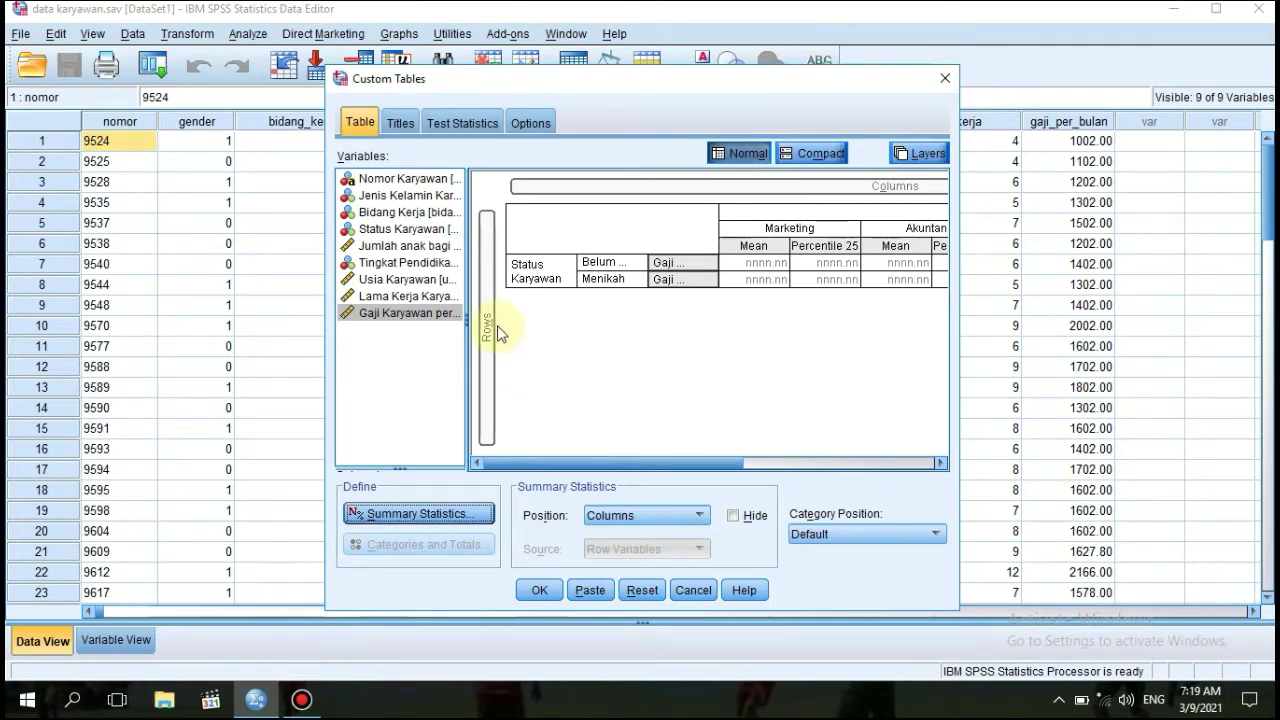
# Title the custom table "KOMPOSISI GAJI DARI KARYAWAN BELUM MENIKAH DAN TLAH MENKAH BERDASAR BIDANG PEKERJAAN".
pyautogui.click(401, 123)
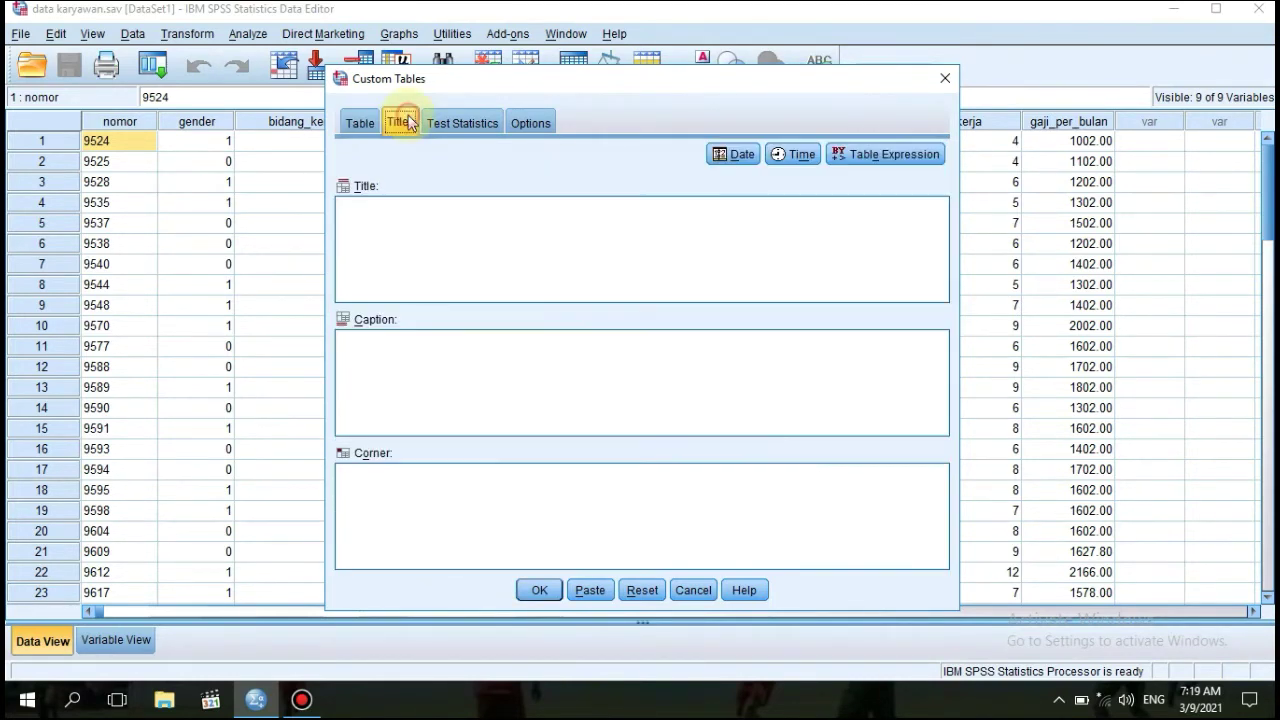
pyautogui.click(424, 207)
pyautogui.write('KOMPOSISI GAJI DARI KARYAWA')
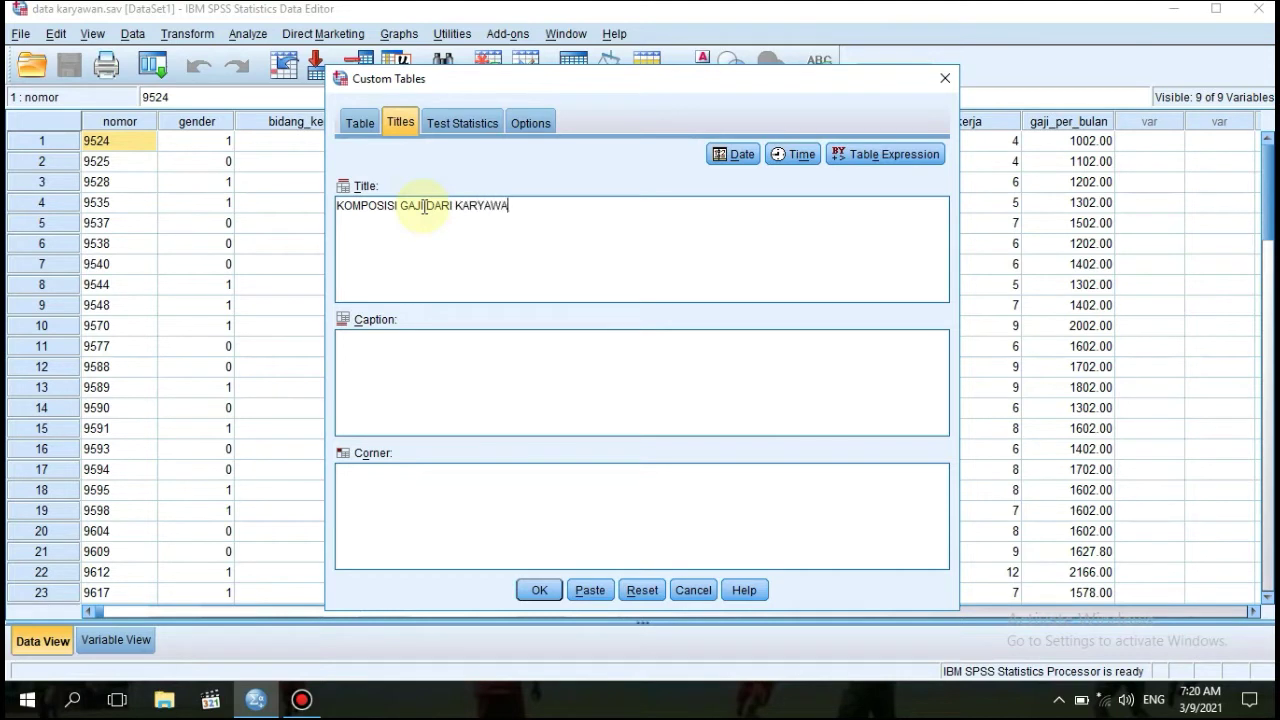
pyautogui.write('N BELUM MENIKAH')
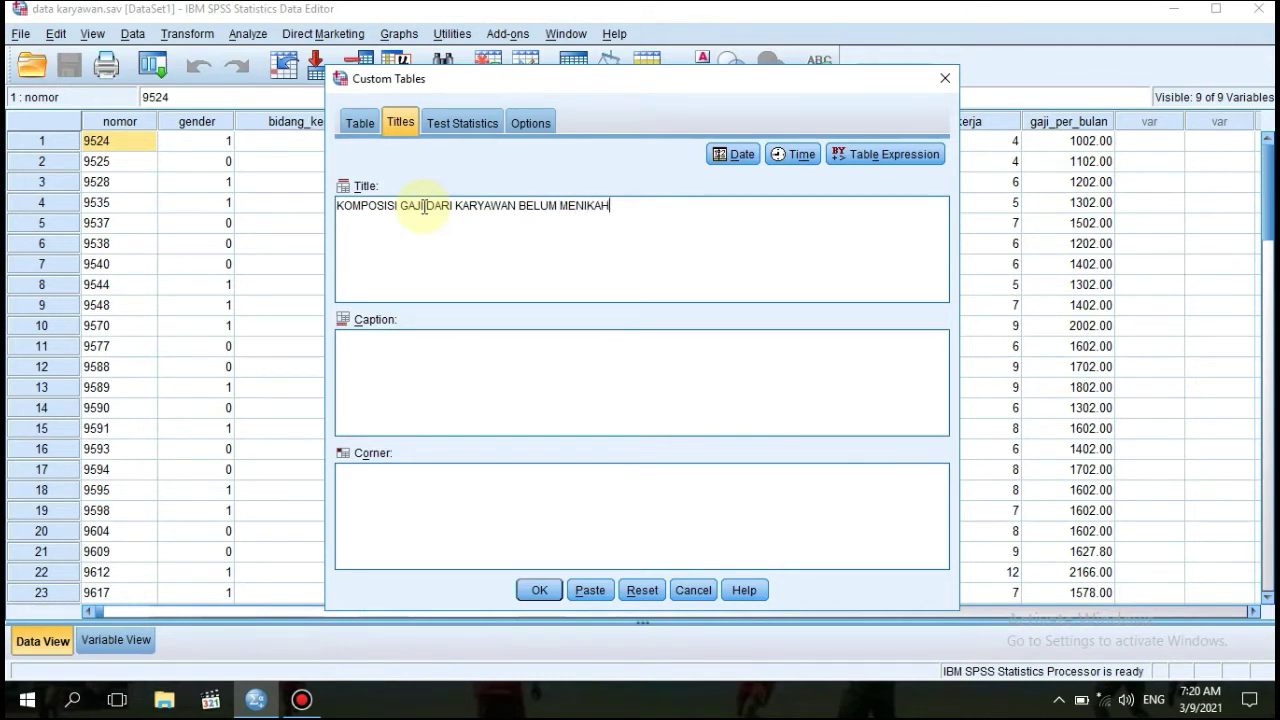
pyautogui.write(' DAN TLAH MENKA')
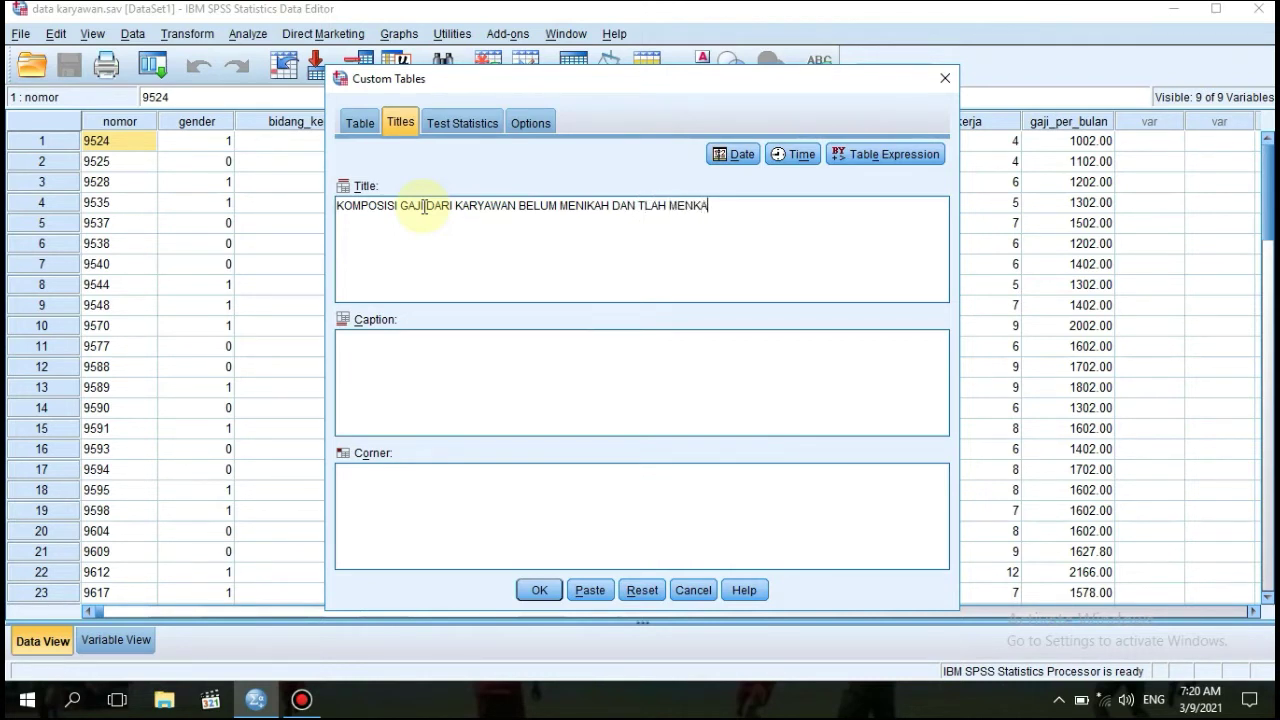
pyautogui.write('H BERDASAR BIDA')
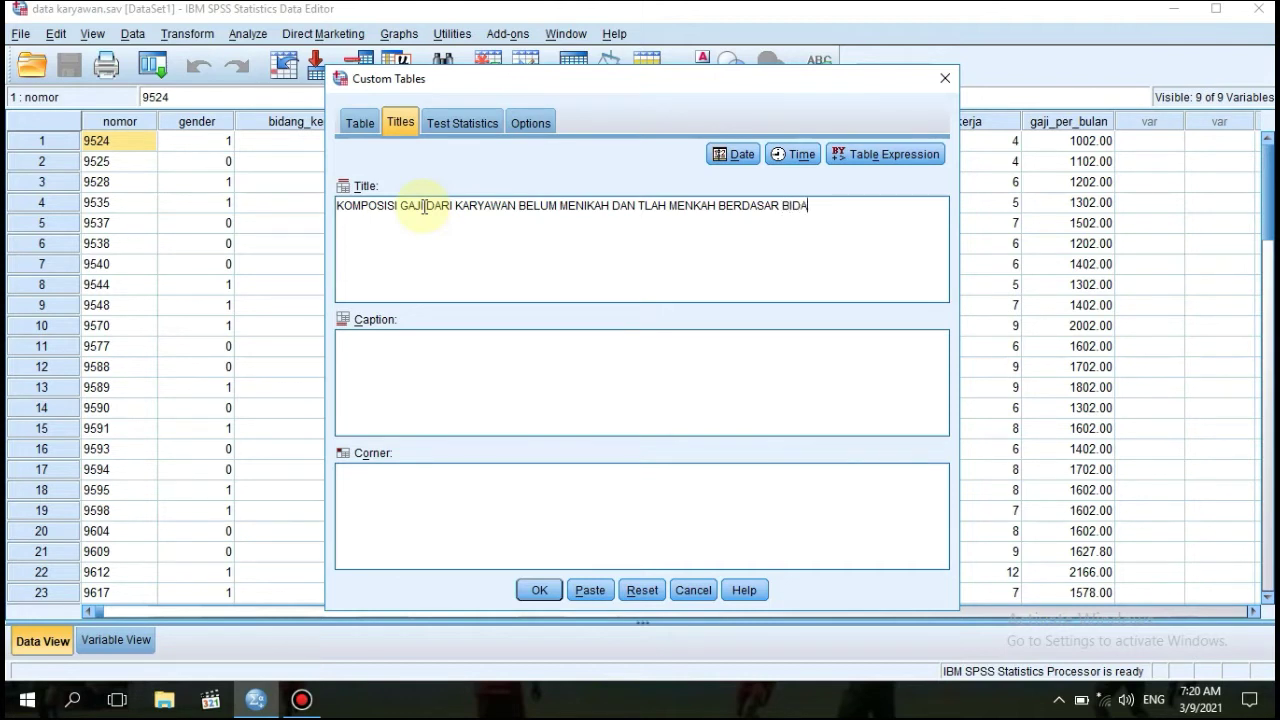
pyautogui.write('NG PEKERJAAN')
# Set the caption to "IAIN KEDIRI", enter the person's name as the corner text, and generate the table.
pyautogui.click(372, 372)
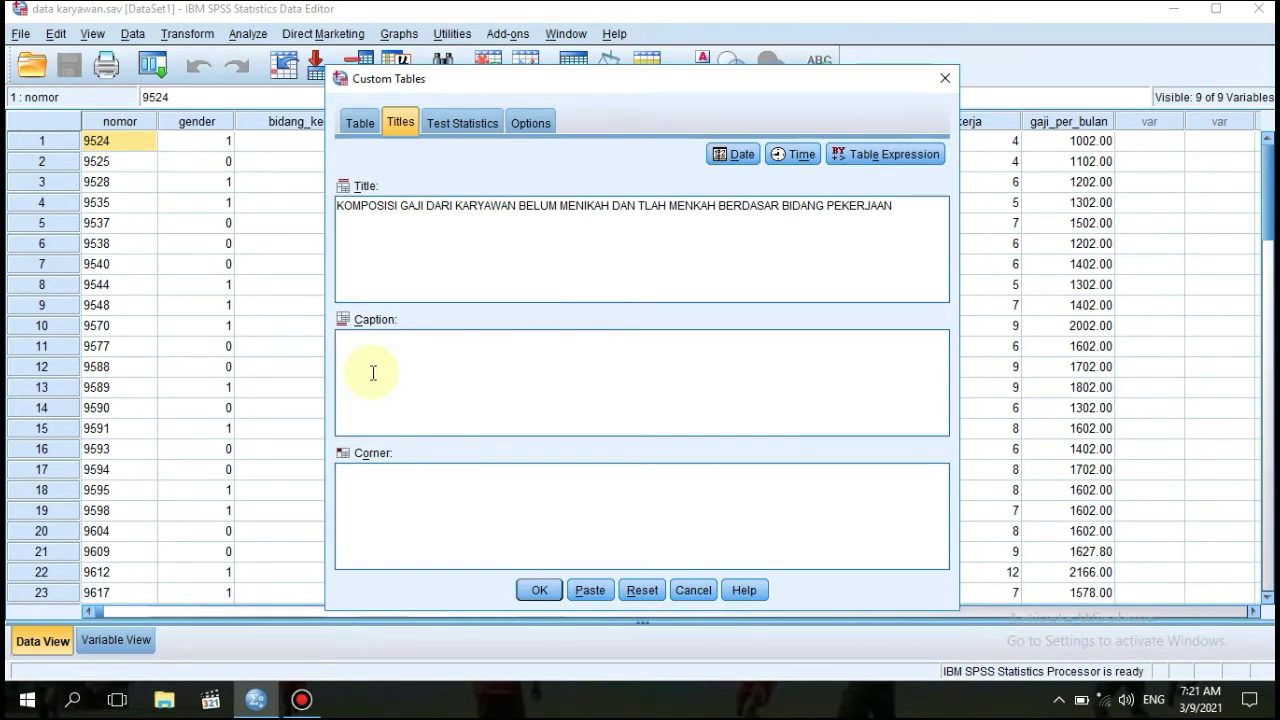
pyautogui.write('IAN')
pyautogui.press('BackSpace')
pyautogui.press('BackSpace')
pyautogui.write('AIN KEDIRI')
pyautogui.click(407, 493)
pyautogui.write('ASLAM')
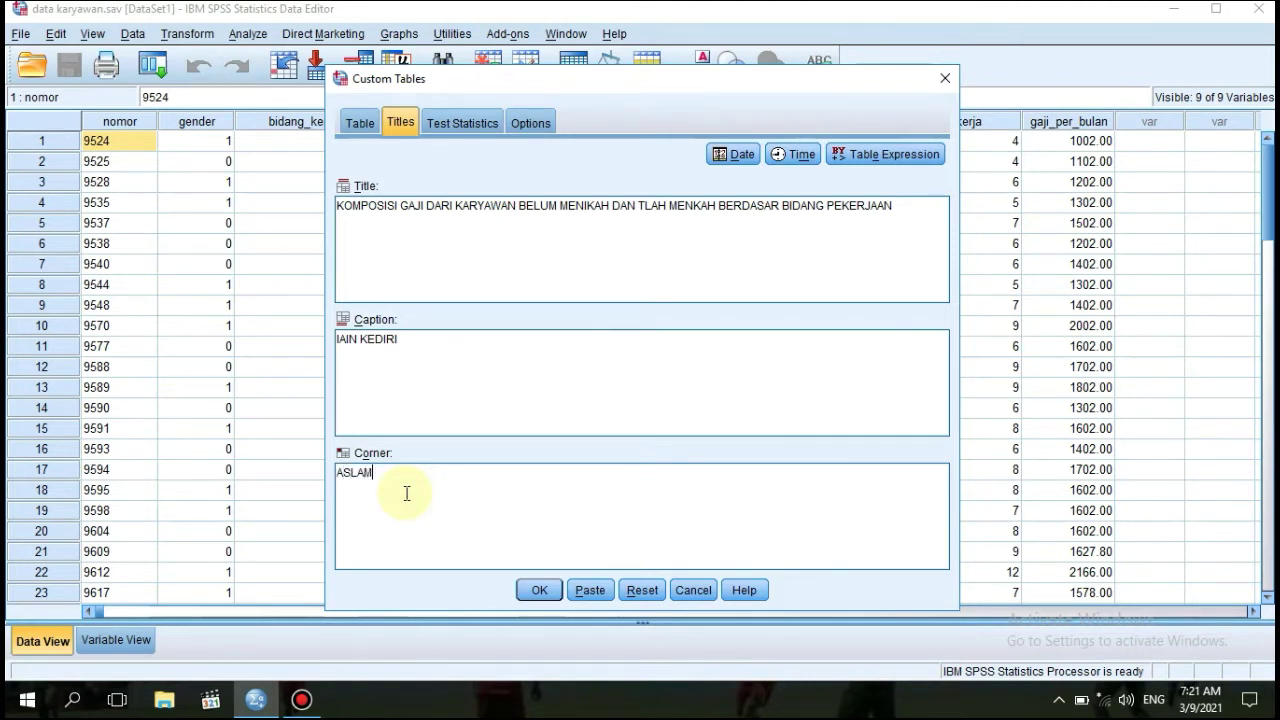
pyautogui.write('UDIN')
pyautogui.click(539, 590)
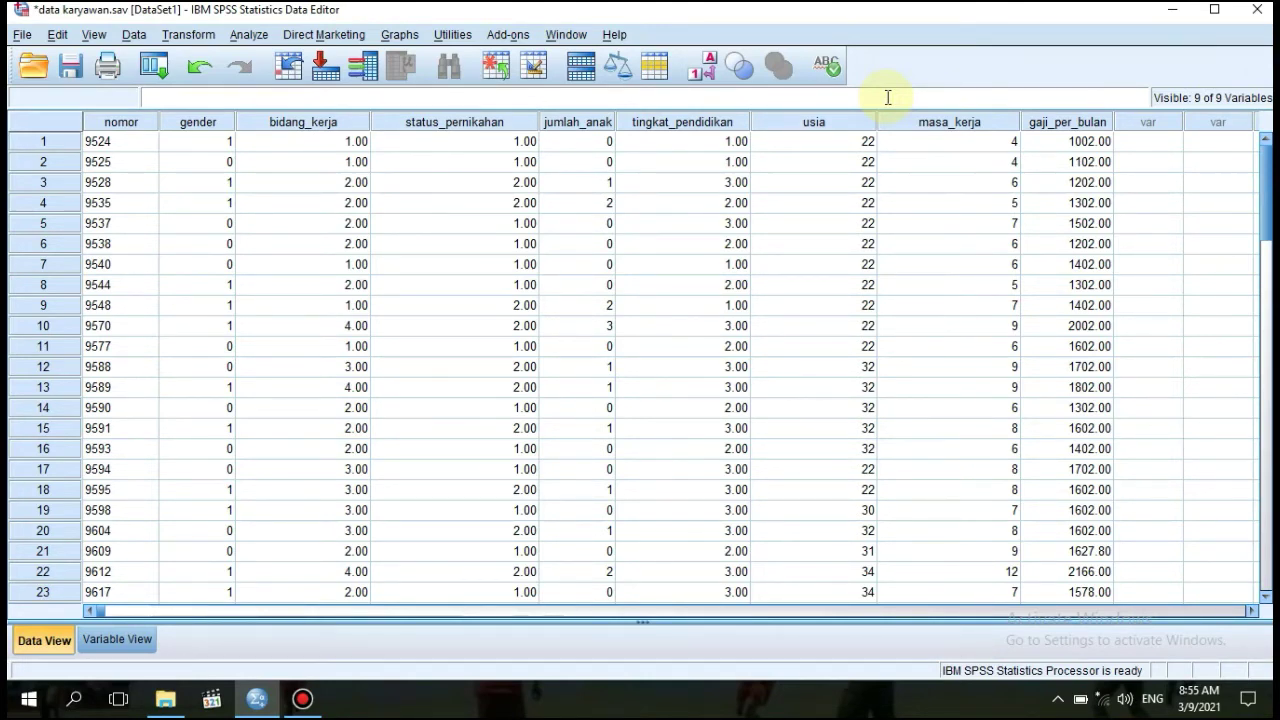
# Lay out a new custom table with Tingkat Pendidikan nested under Bidang Kerja in columns and Gaji Karyawan per bulan nested within Status Karyawan in rows.
pyautogui.click(248, 45)
pyautogui.moveTo(303, 100)
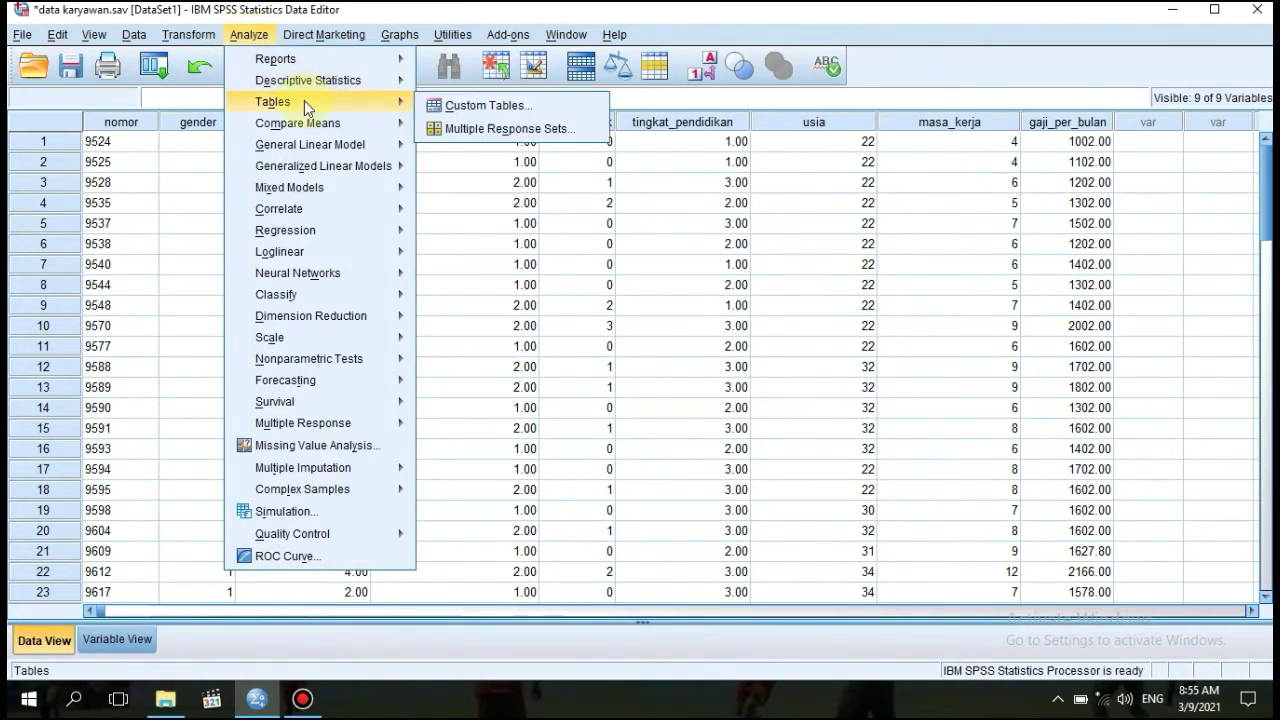
pyautogui.click(436, 104)
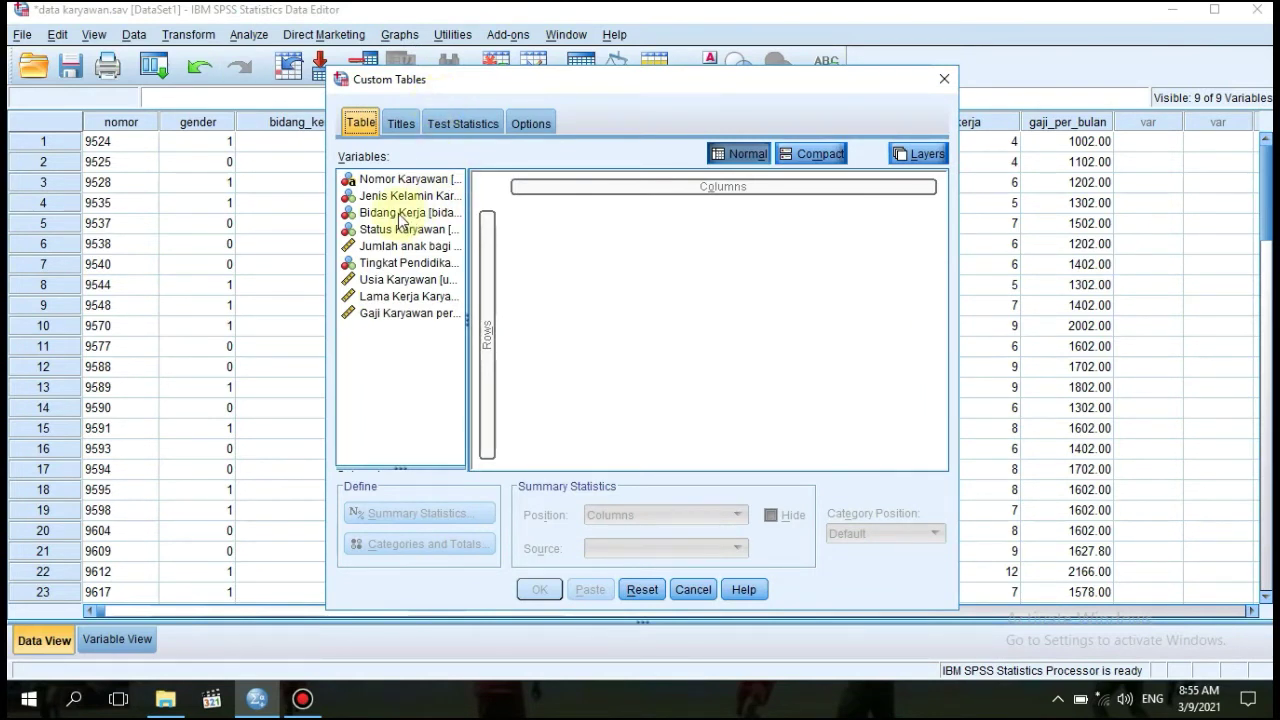
pyautogui.moveTo(398, 215); pyautogui.dragTo(580, 190)
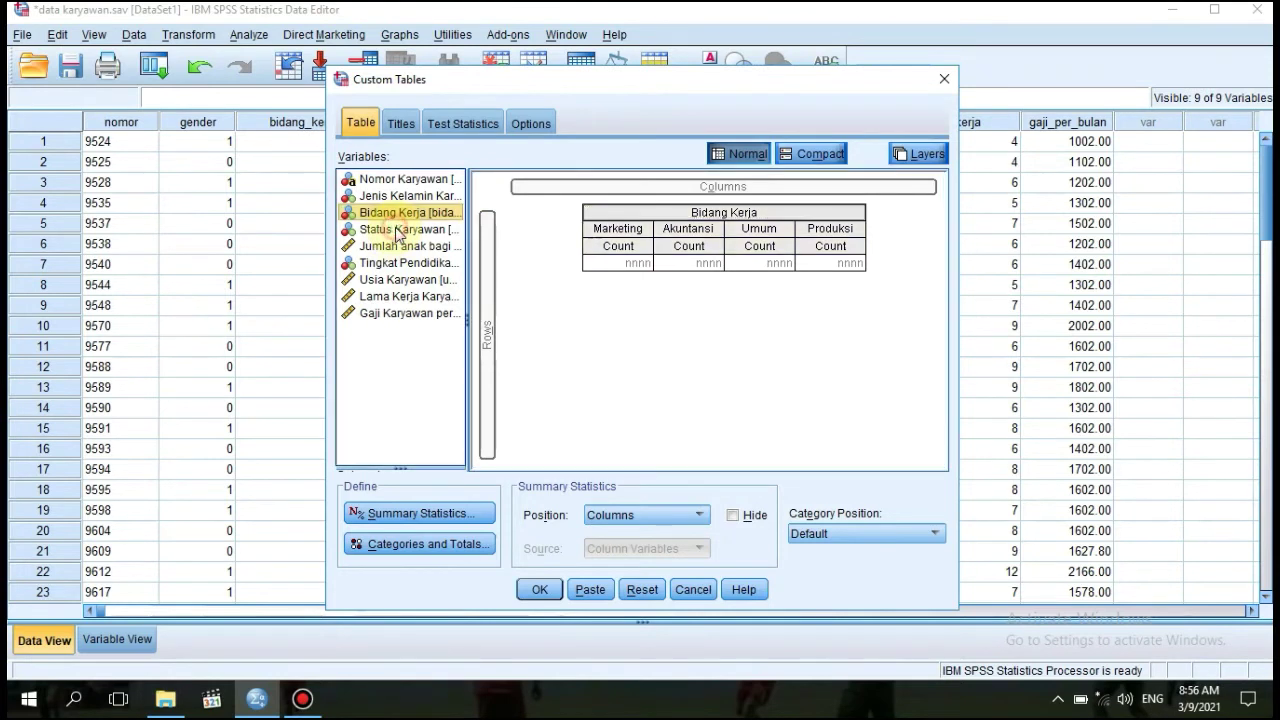
pyautogui.moveTo(396, 232); pyautogui.dragTo(486, 272)
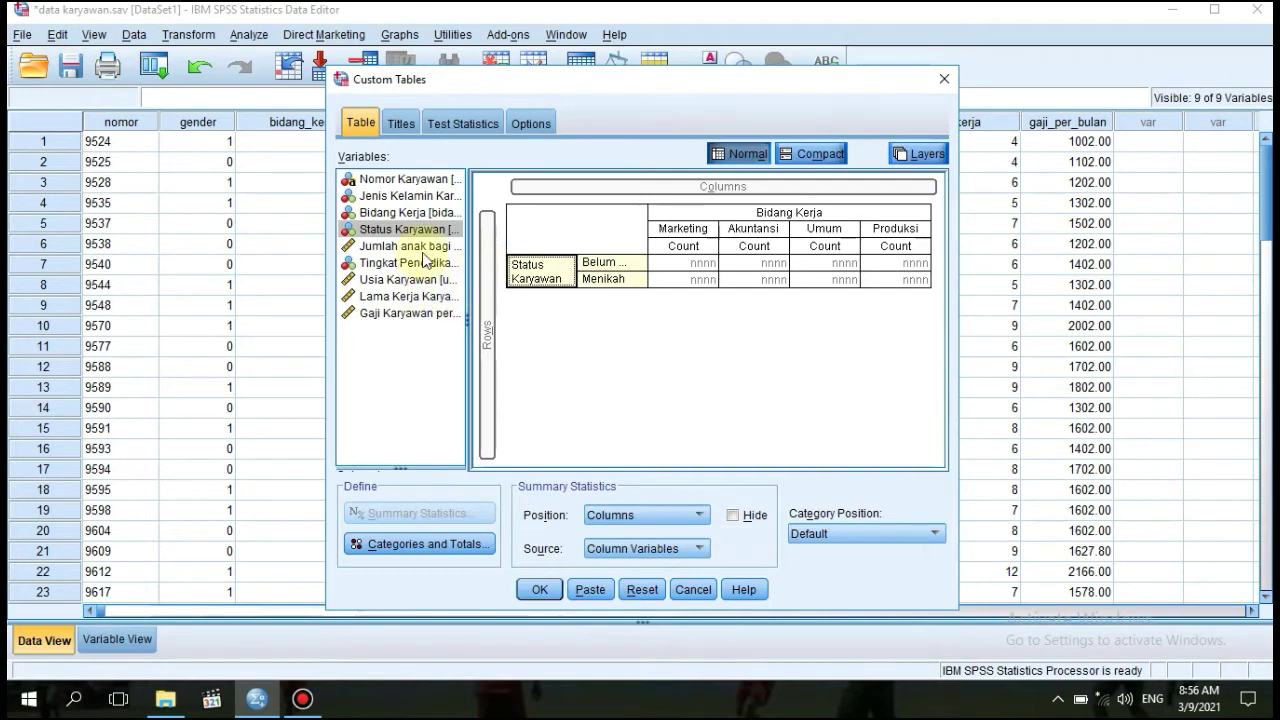
pyautogui.moveTo(411, 314); pyautogui.dragTo(635, 282)
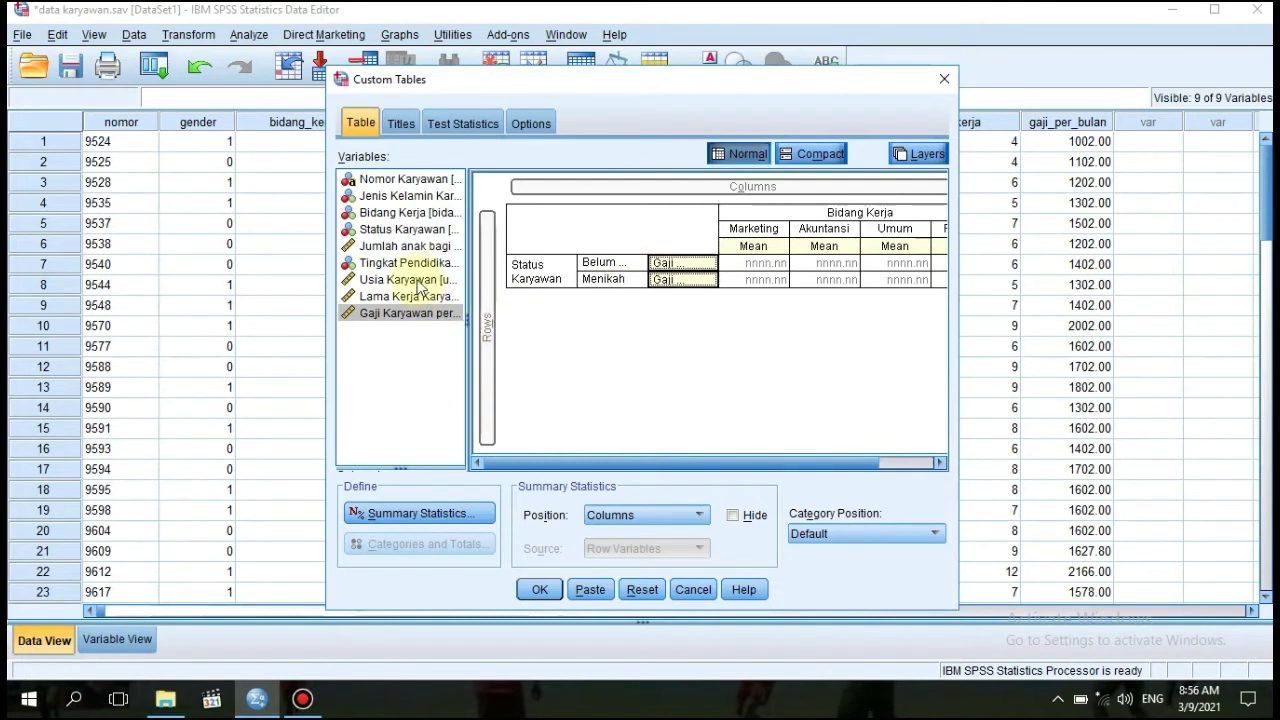
pyautogui.moveTo(401, 268); pyautogui.dragTo(798, 252)
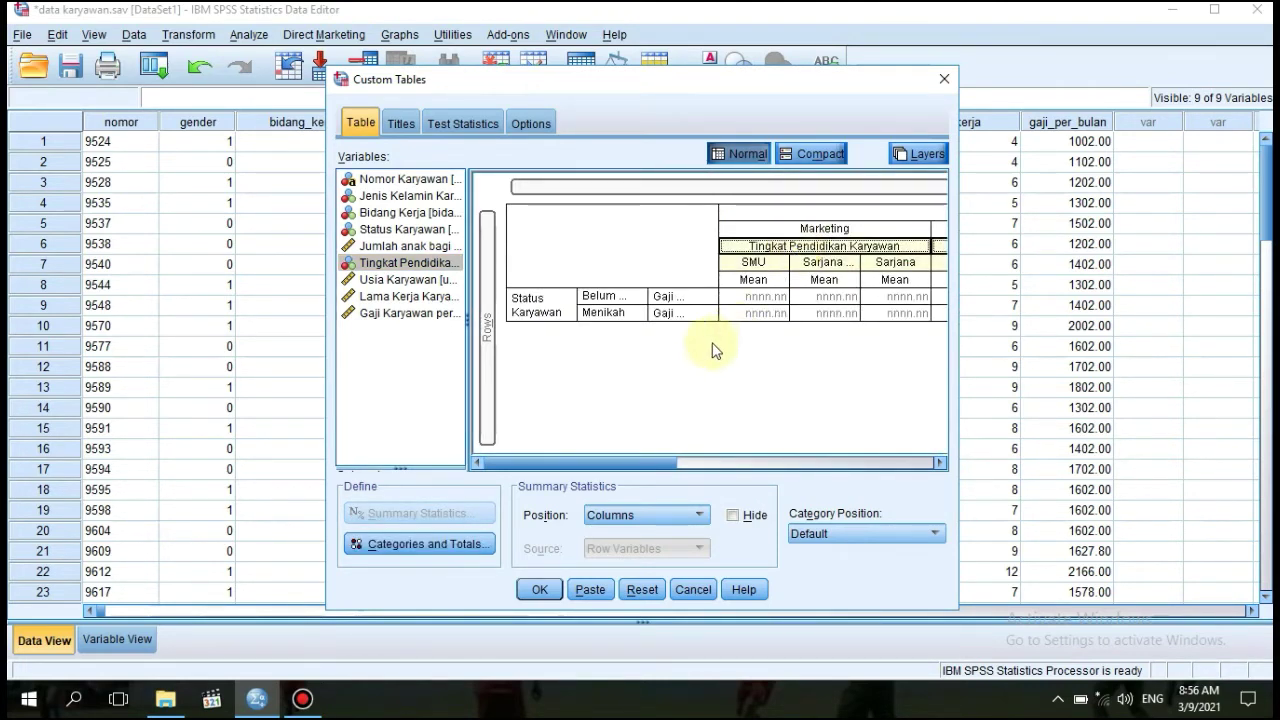
# Add Percentile 25 to the summary statistics of the nested Gaji Karyawan per bulan rows and generate the table.
pyautogui.click(675, 314)
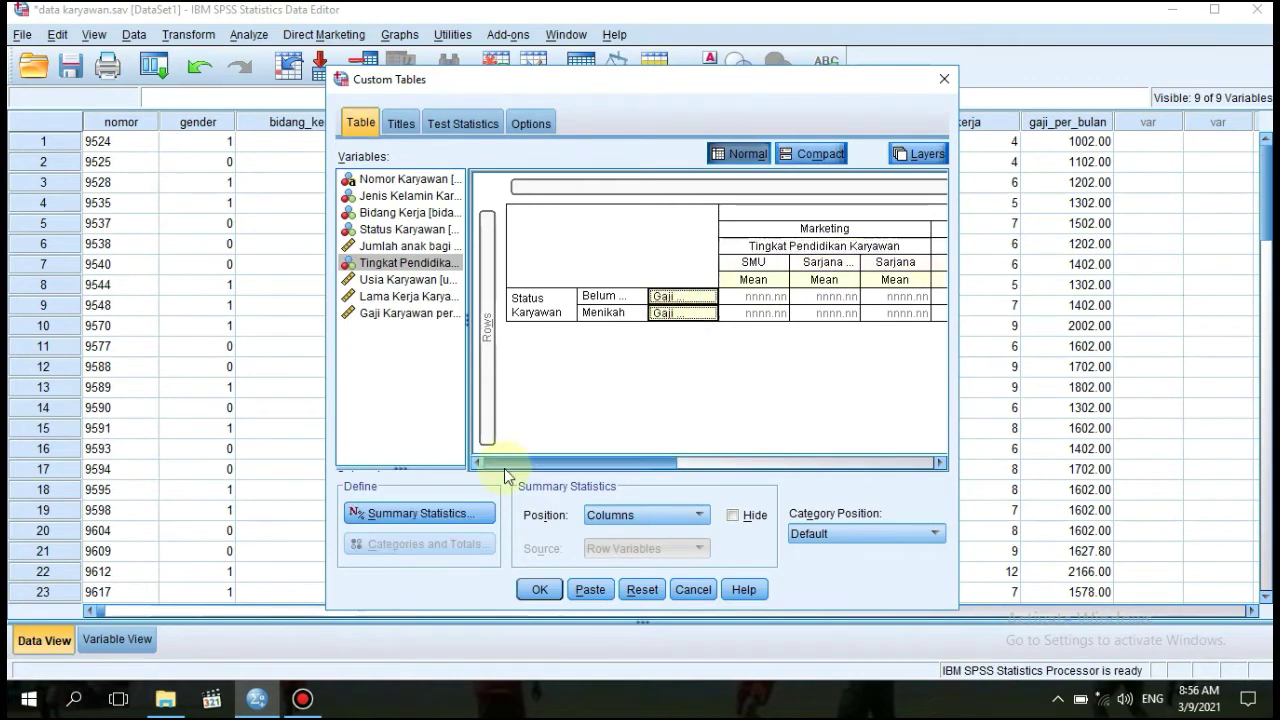
pyautogui.click(458, 515)
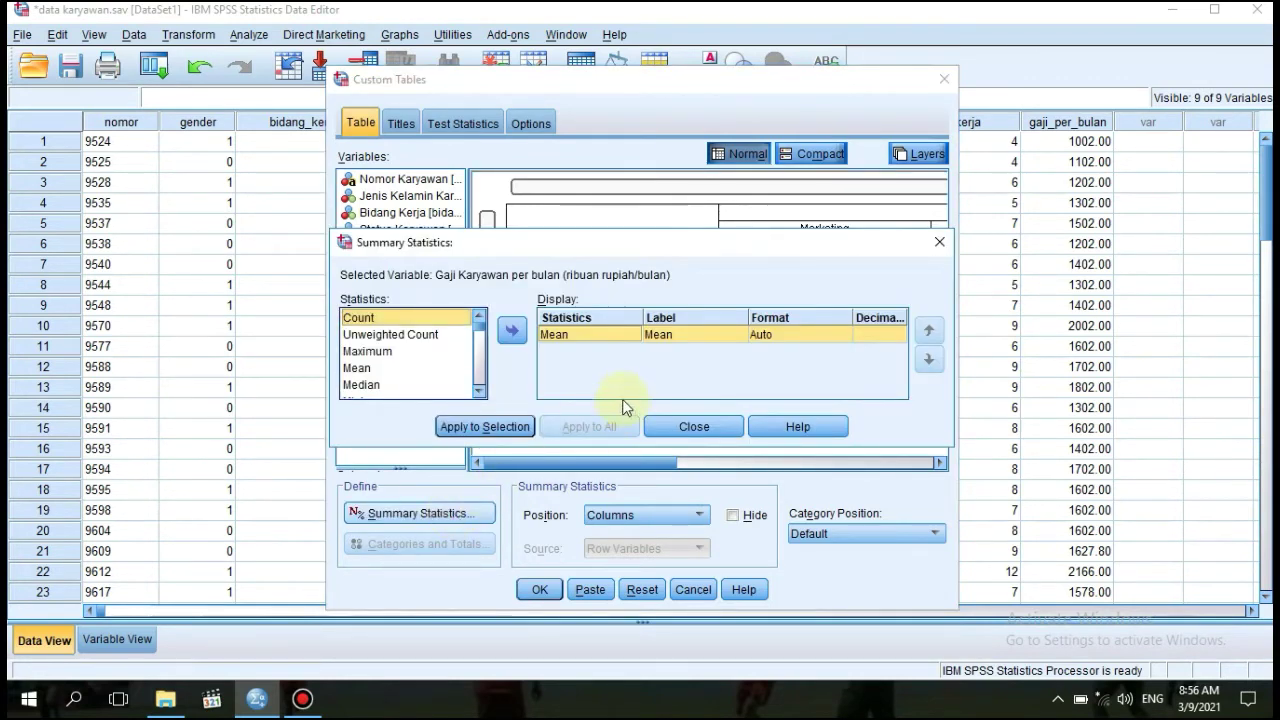
pyautogui.moveTo(480, 328); pyautogui.dragTo(480, 340)
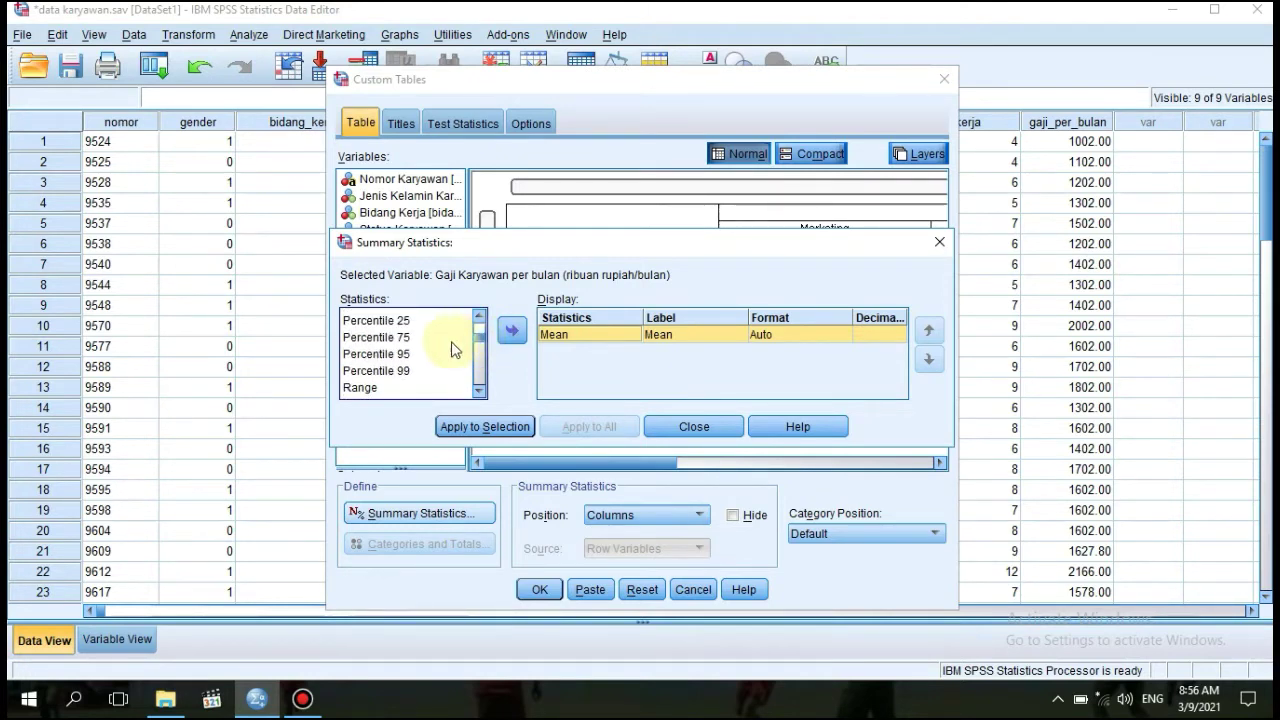
pyautogui.click(430, 322)
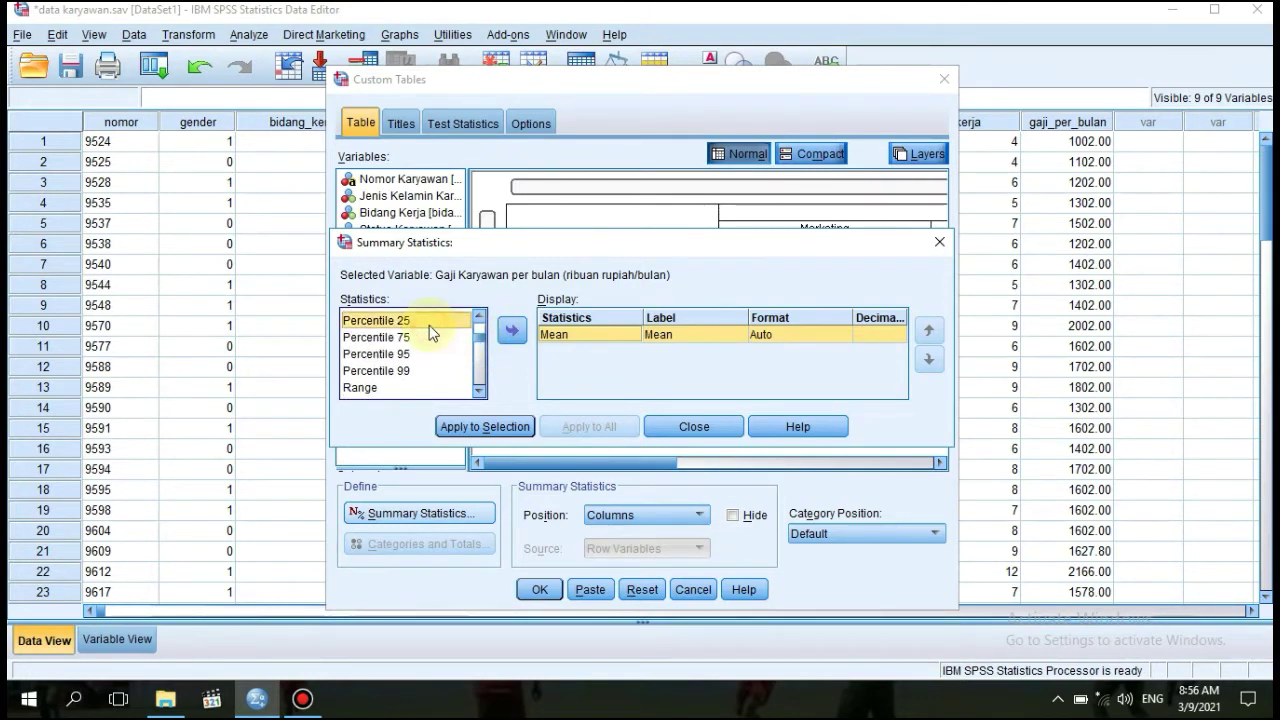
pyautogui.click(510, 332)
pyautogui.click(504, 424)
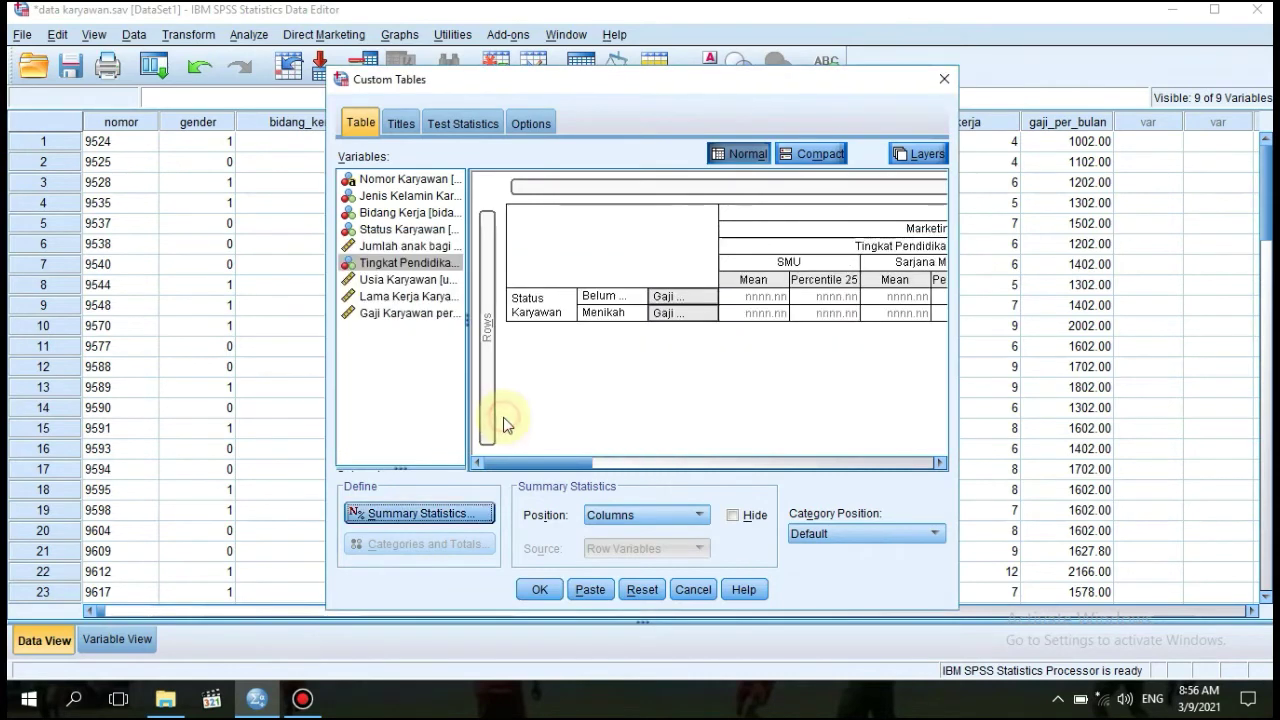
pyautogui.click(540, 590)
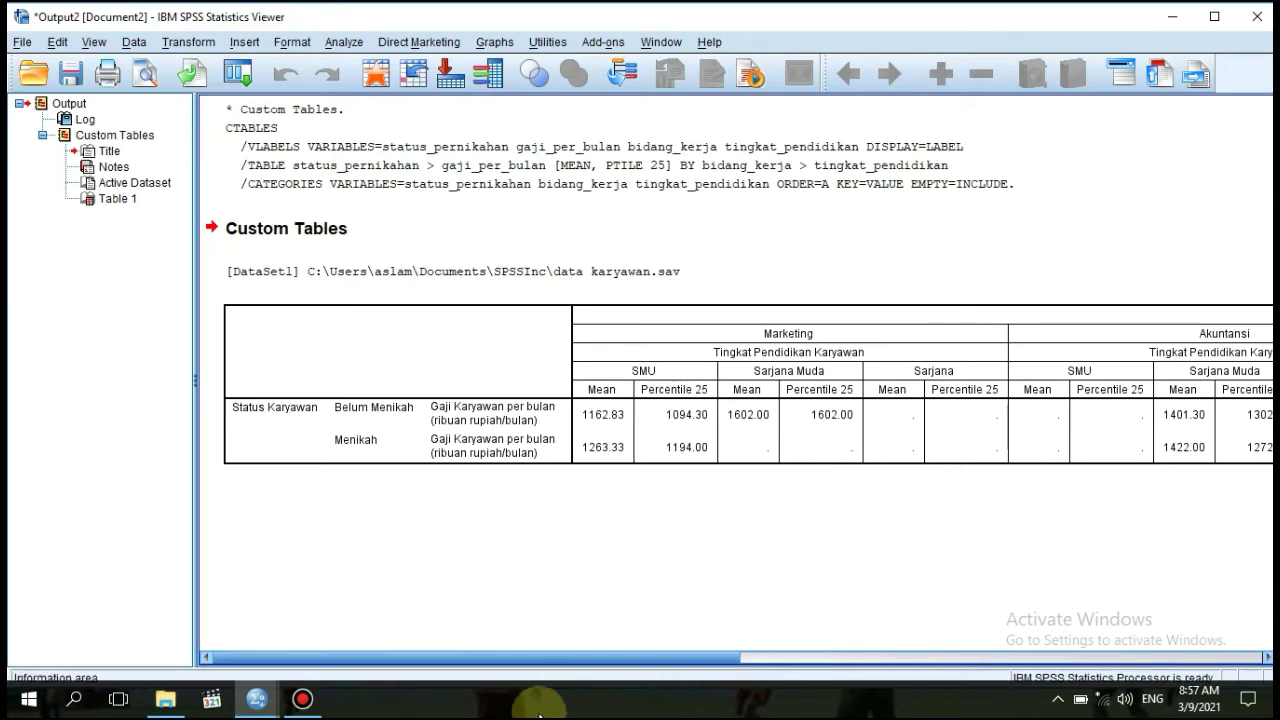
# Transpose the rows and columns of the generated salary pivot table and review it in the output.
pyautogui.moveTo(528, 658); pyautogui.dragTo(458, 657)
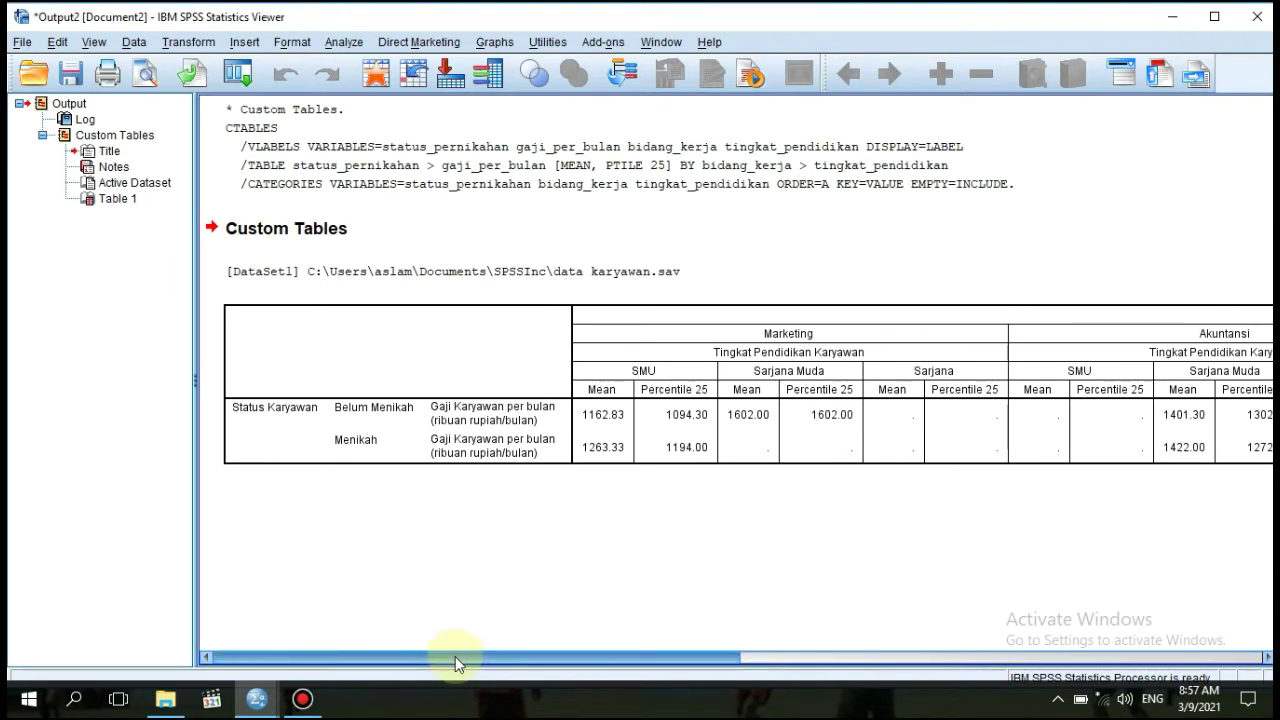
pyautogui.moveTo(455, 662); pyautogui.dragTo(728, 674)
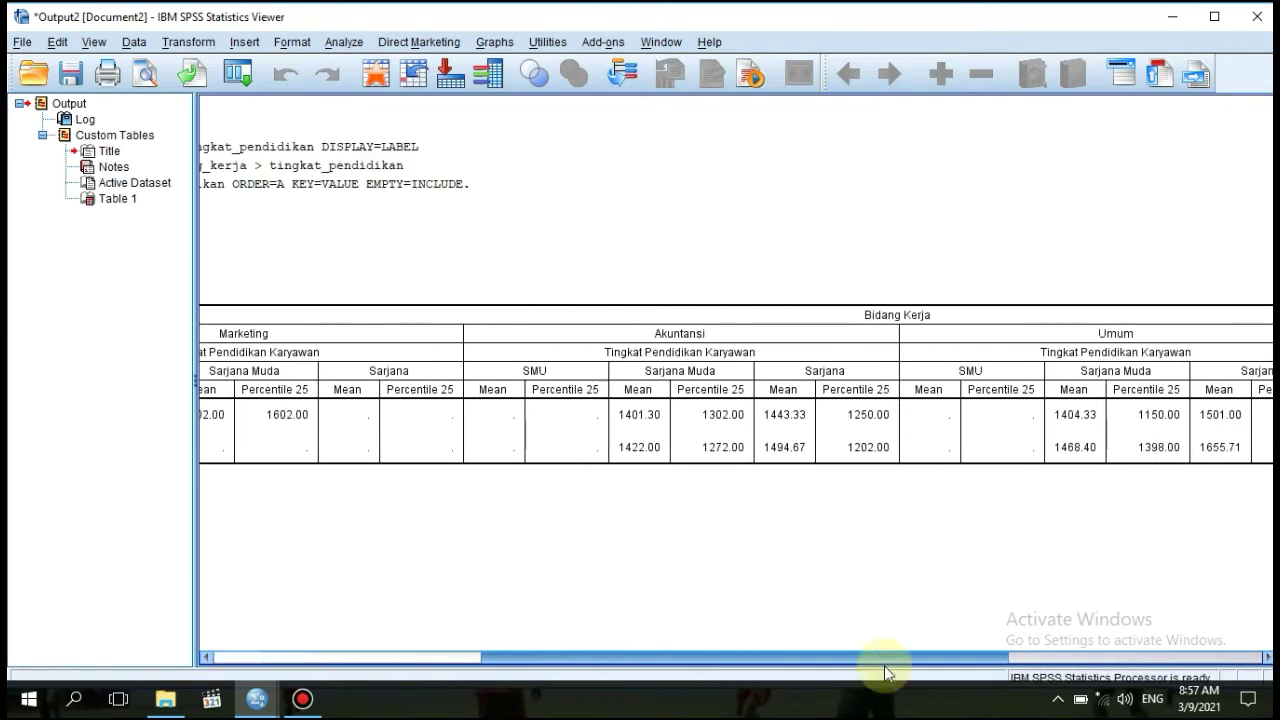
pyautogui.moveTo(946, 665); pyautogui.dragTo(414, 700)
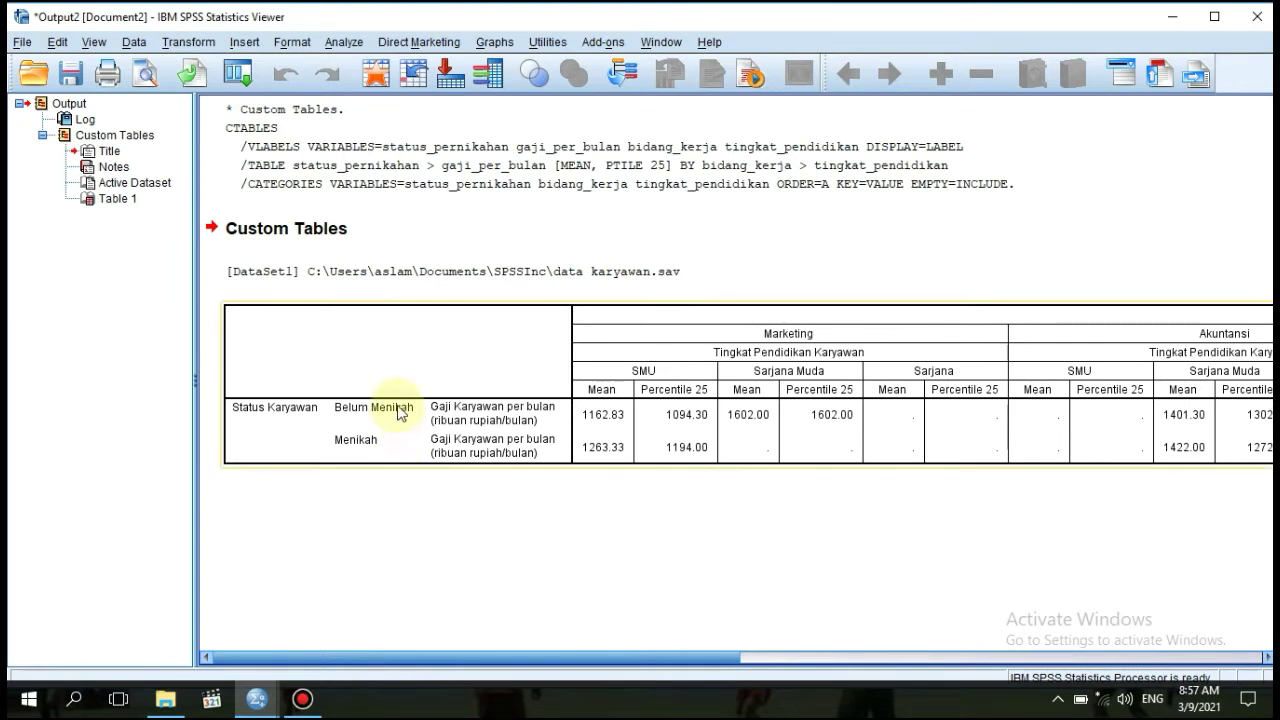
pyautogui.click(389, 365)
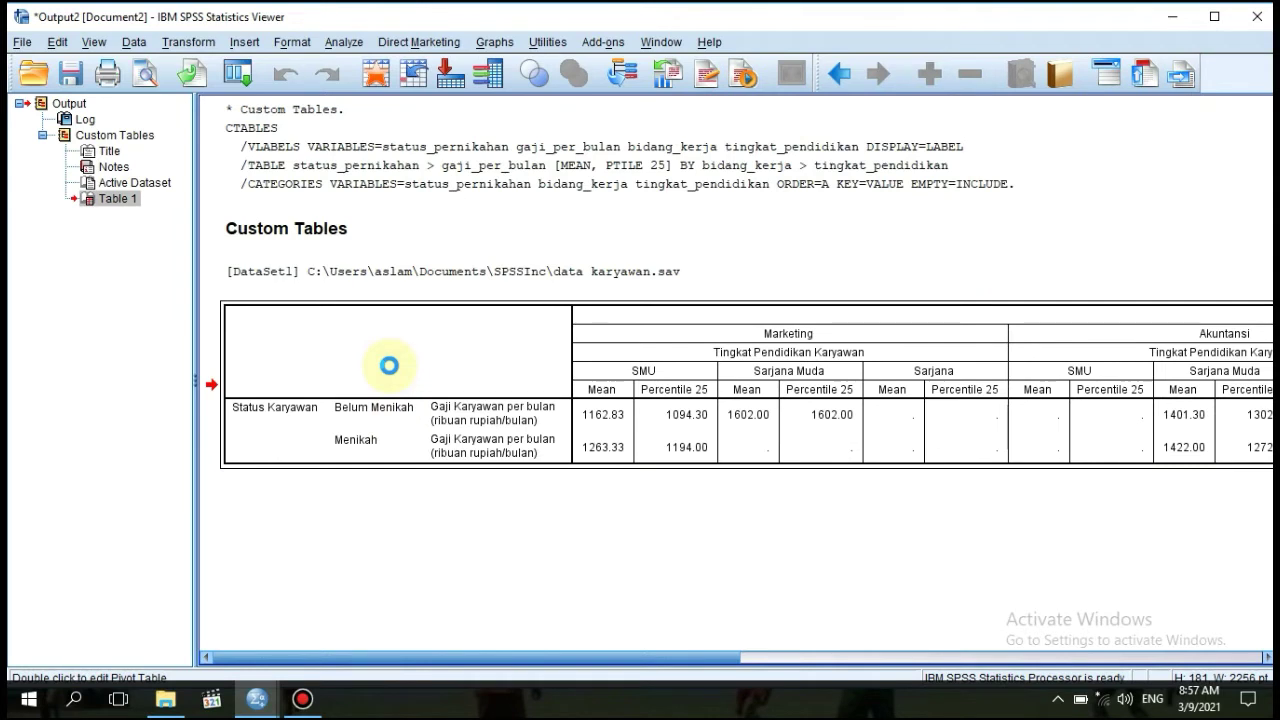
pyautogui.doubleClick(389, 365)
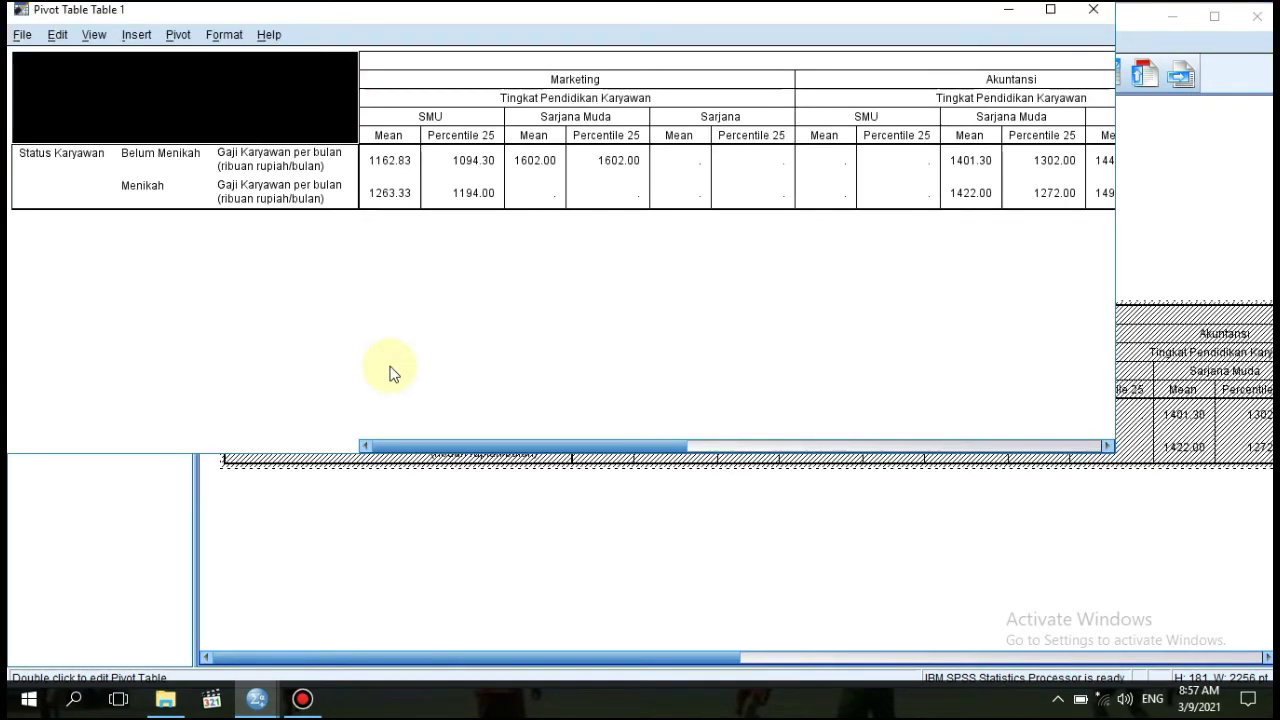
pyautogui.click(178, 35)
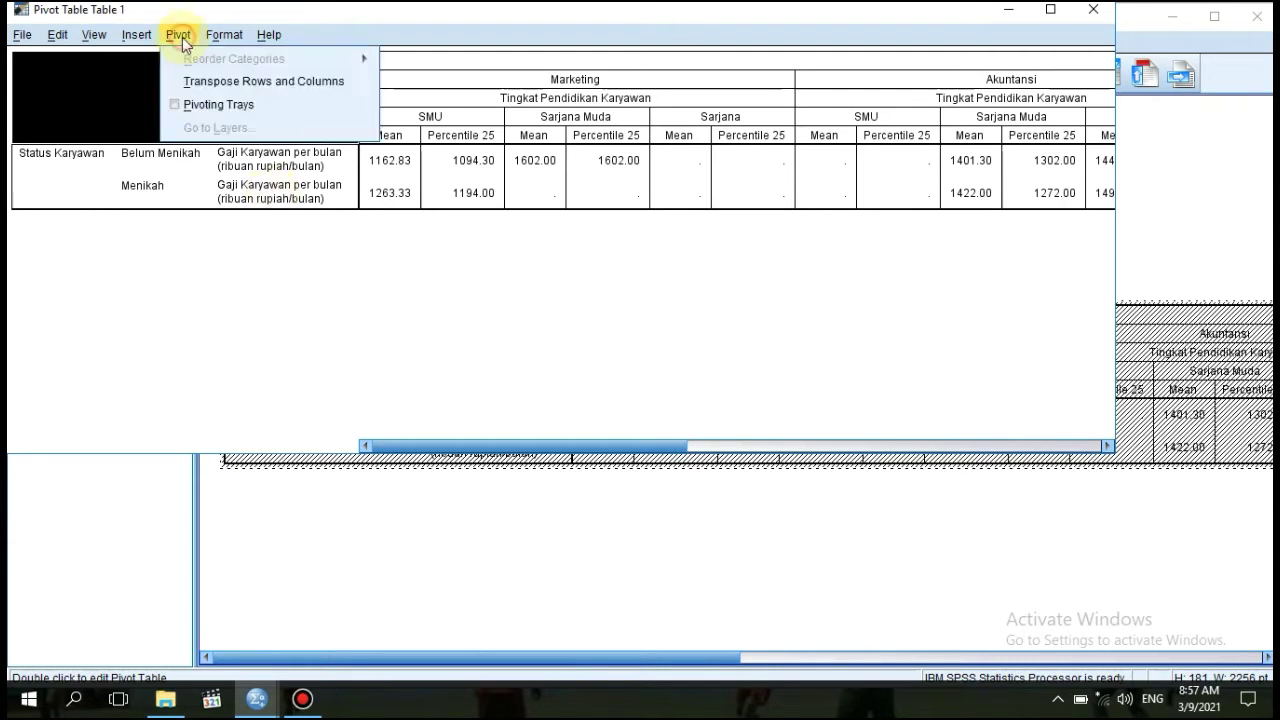
pyautogui.click(225, 81)
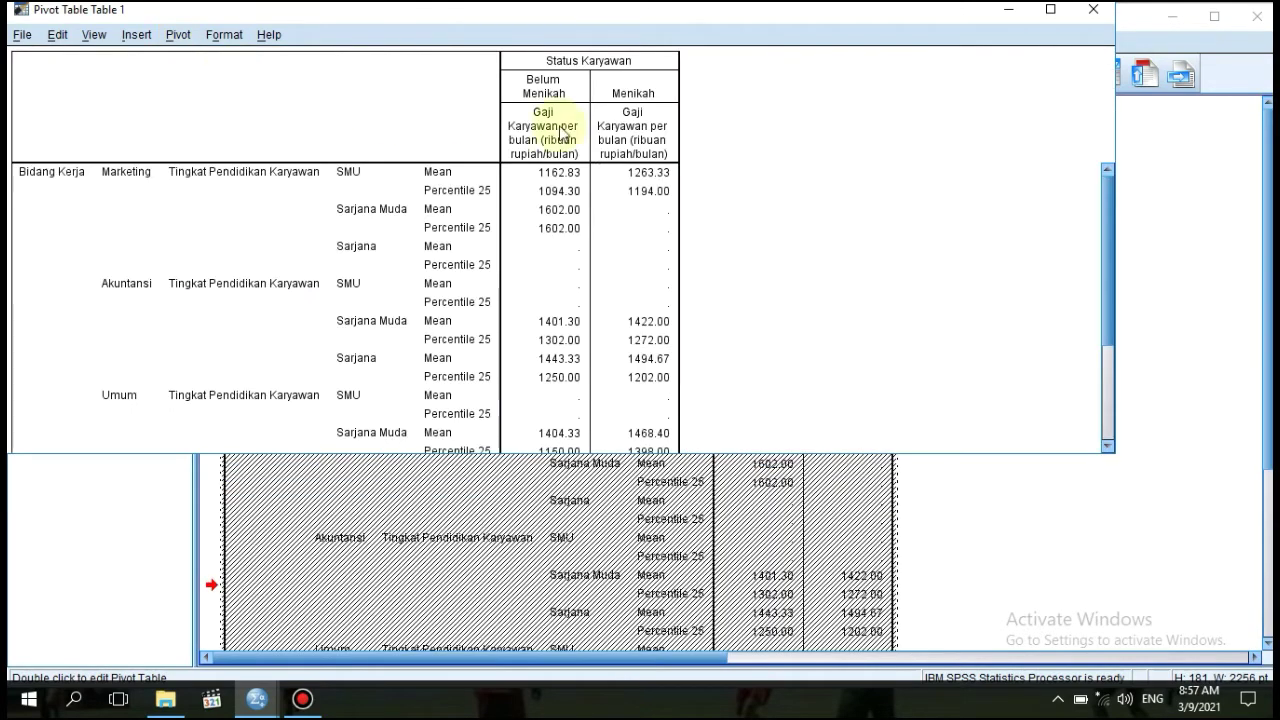
pyautogui.click(1110, 12)
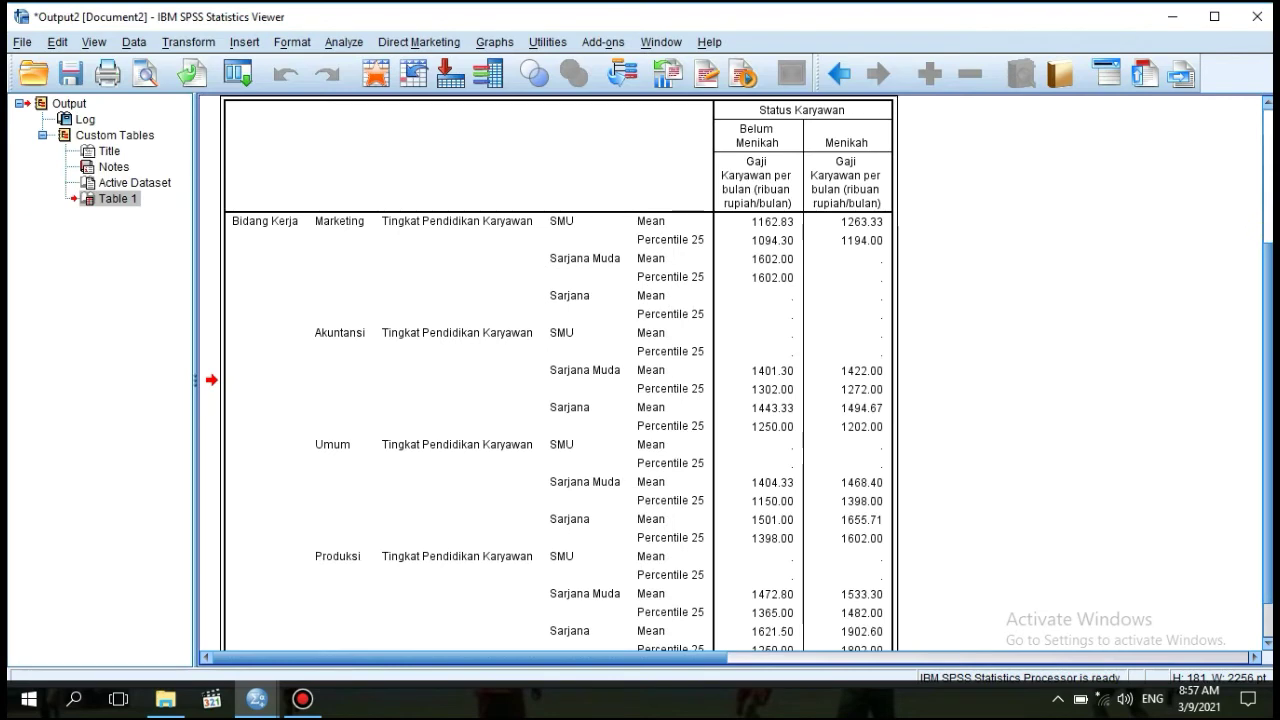
pyautogui.scroll(3, 560, 380)
pyautogui.scroll(-4, 560, 380)
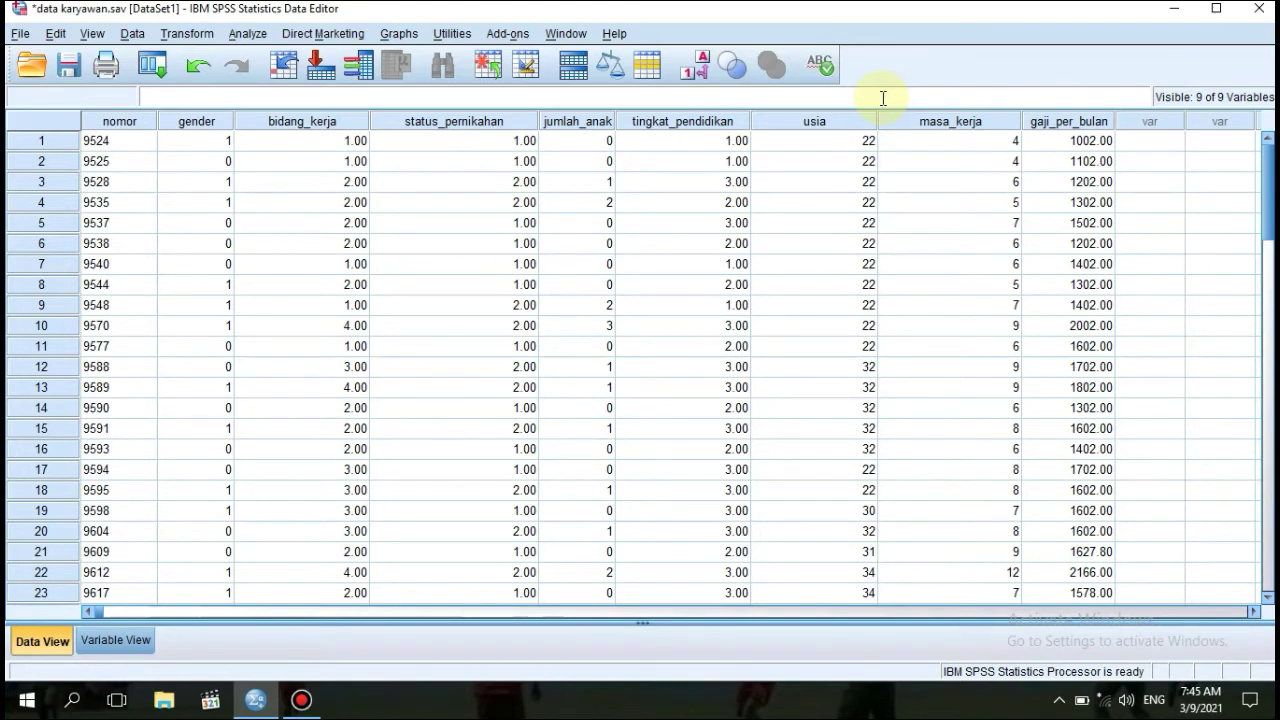
# Lay out a new custom table with Bidang Kerja in columns and Usia Karyawan nested within Tingkat Pendidikan Karyawan in rows.
pyautogui.click(245, 34)
pyautogui.moveTo(316, 101)
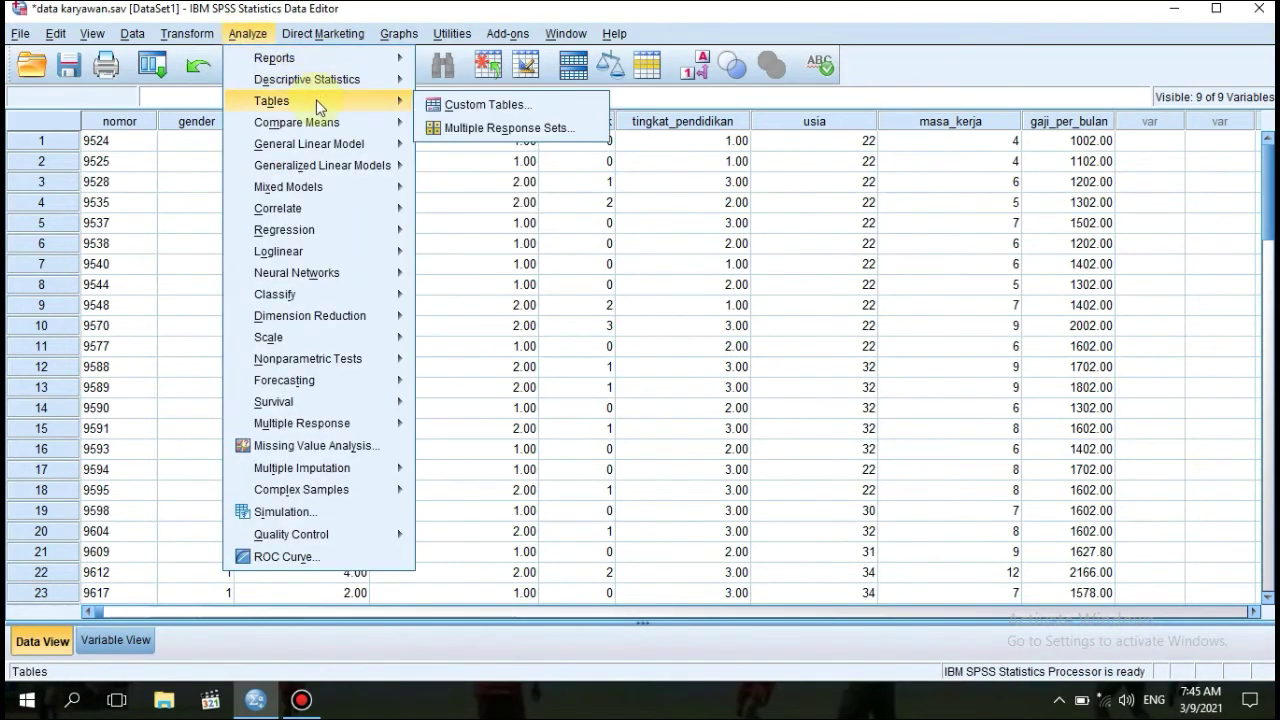
pyautogui.click(436, 107)
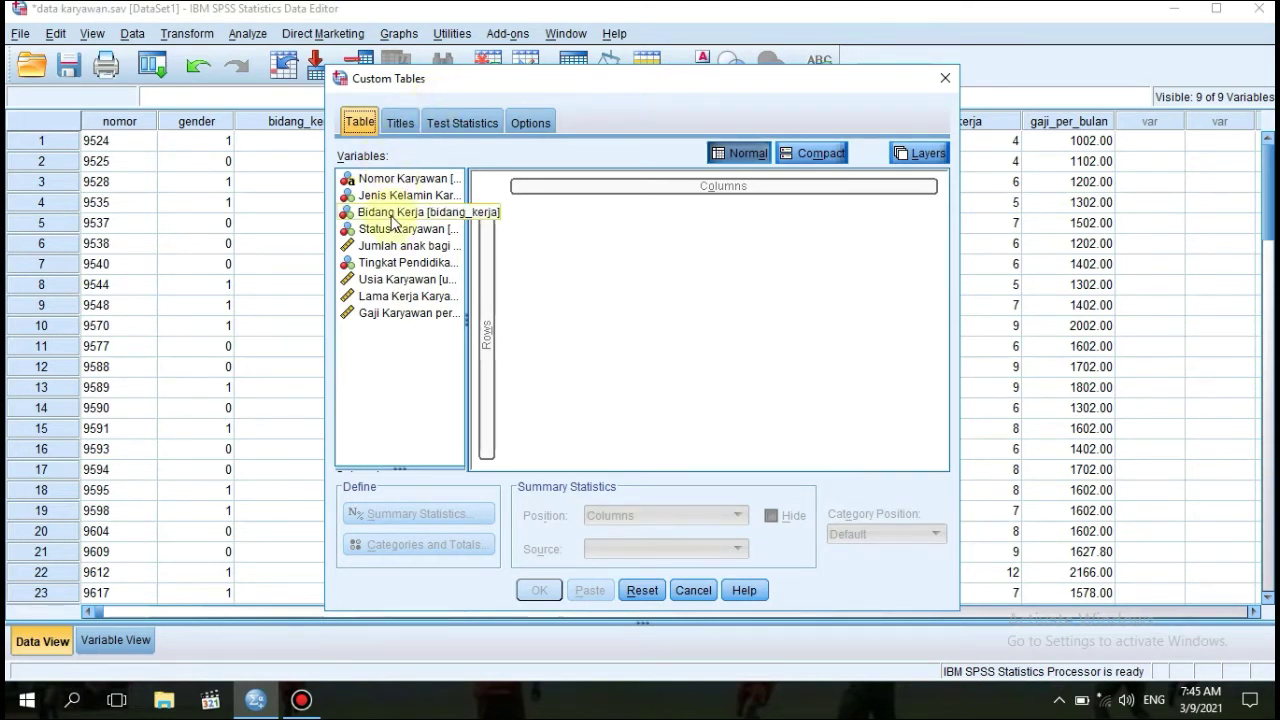
pyautogui.moveTo(393, 222); pyautogui.dragTo(568, 185)
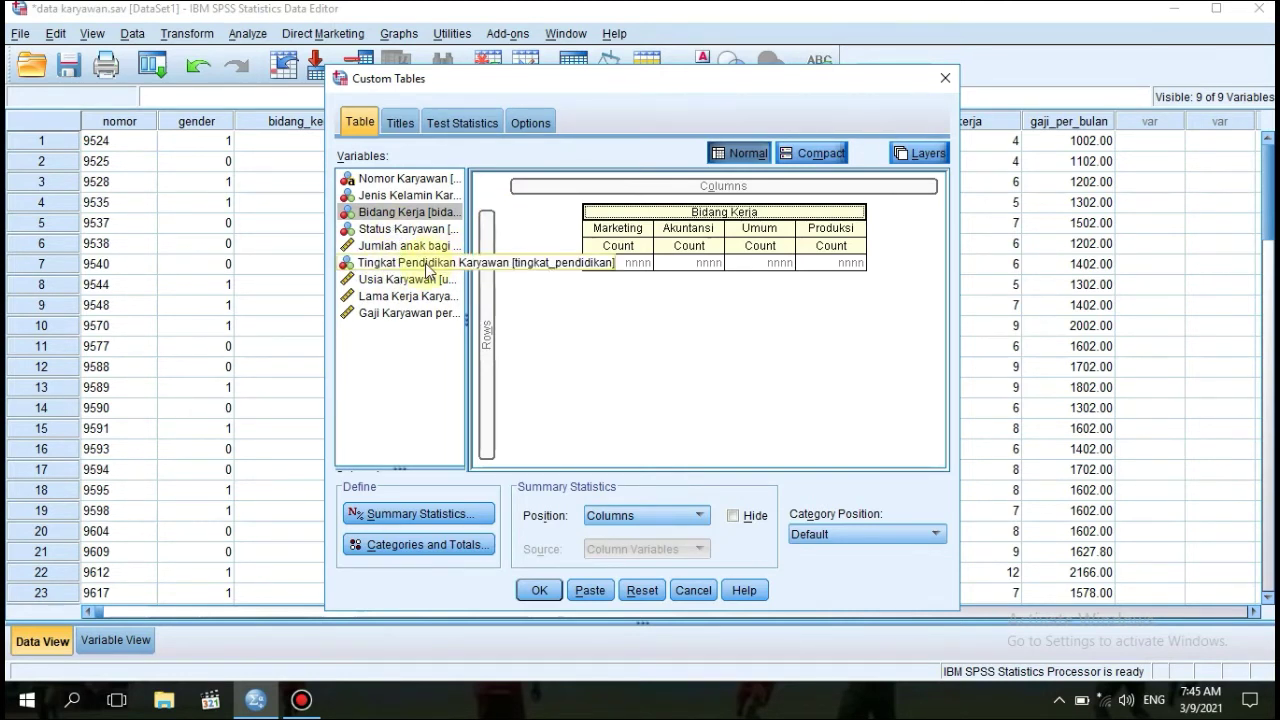
pyautogui.moveTo(428, 266); pyautogui.dragTo(486, 268)
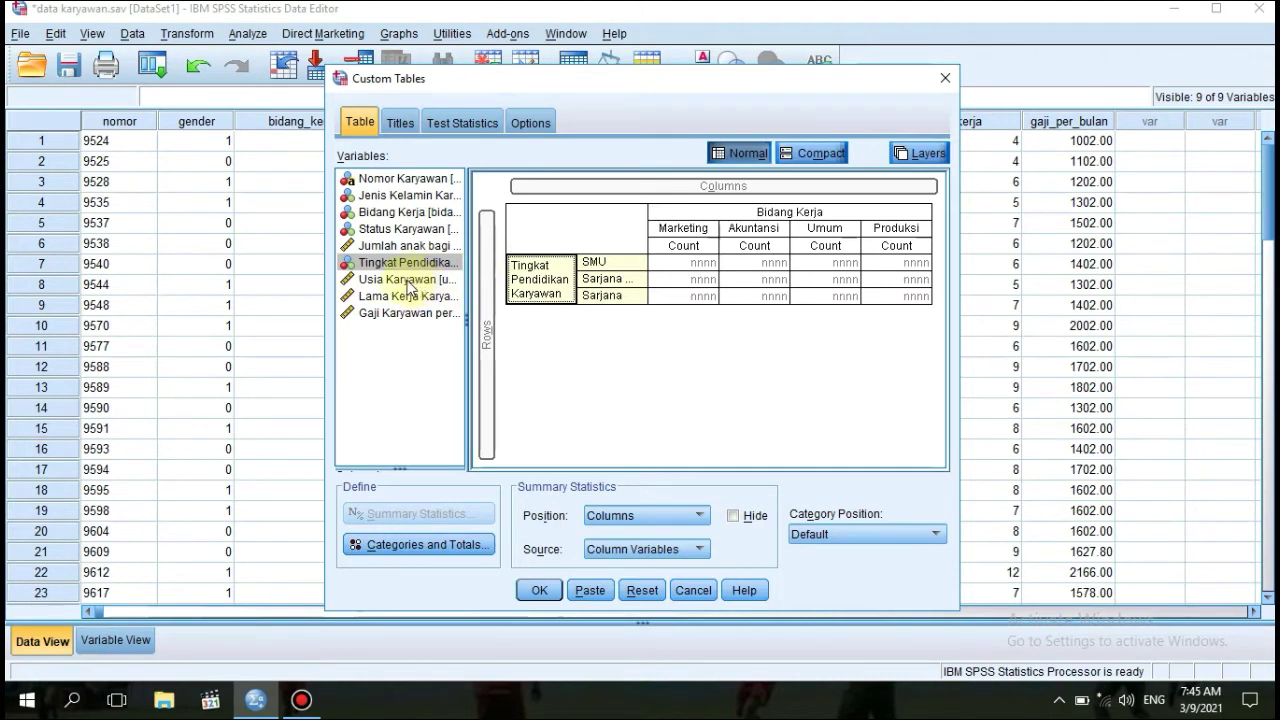
pyautogui.moveTo(408, 284); pyautogui.dragTo(631, 281)
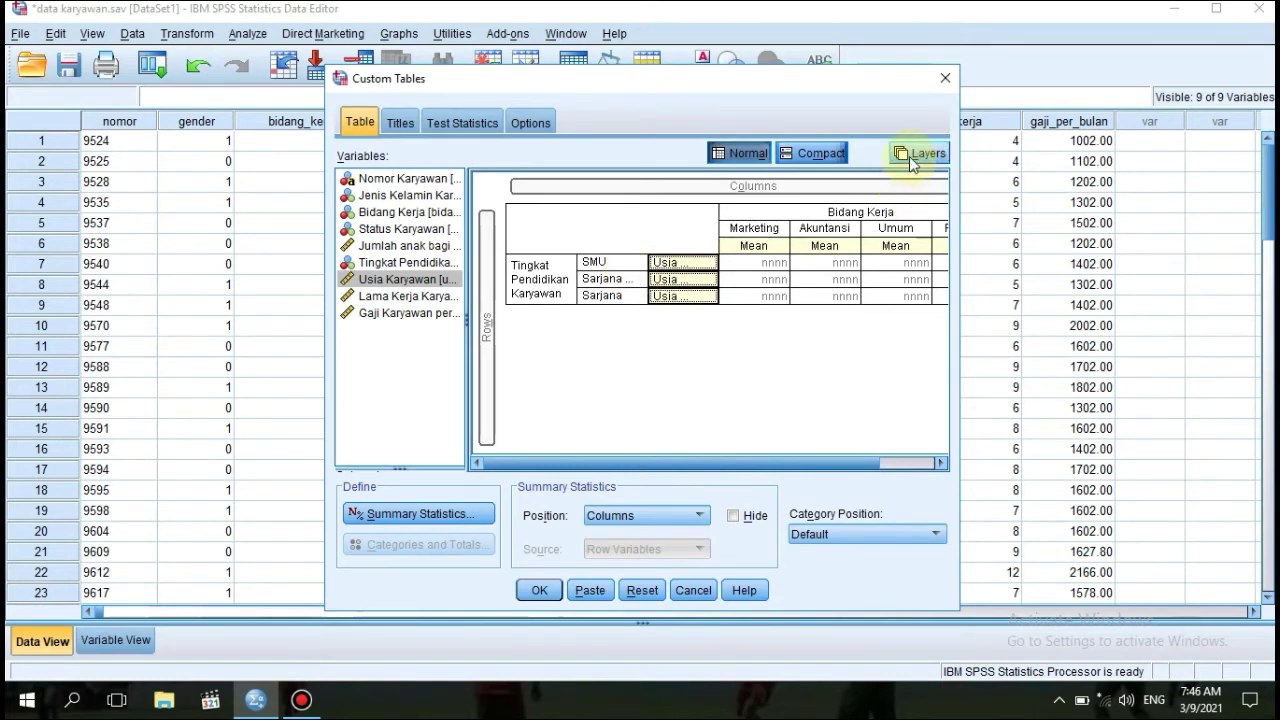
# Add Jenis Kelamin Karyawan and Status Karyawan as layers, show each combination of categories as a layer, and generate the table.
pyautogui.click(909, 156)
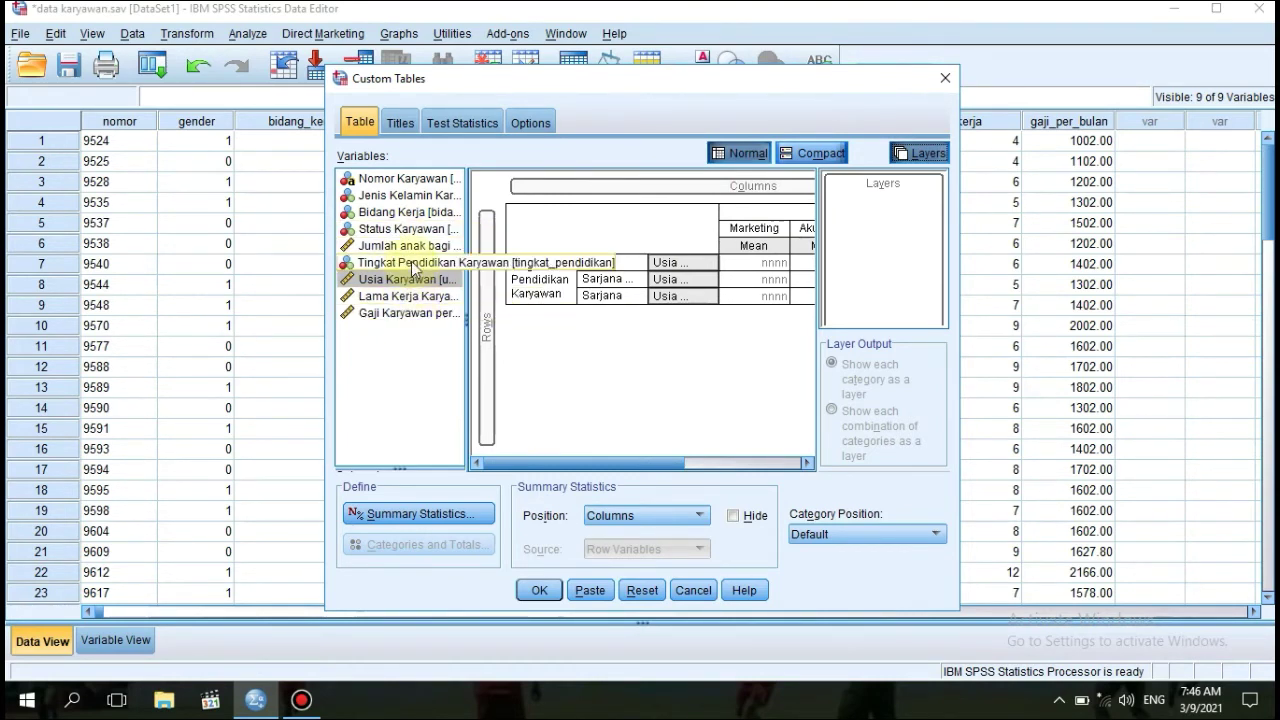
pyautogui.click(393, 200)
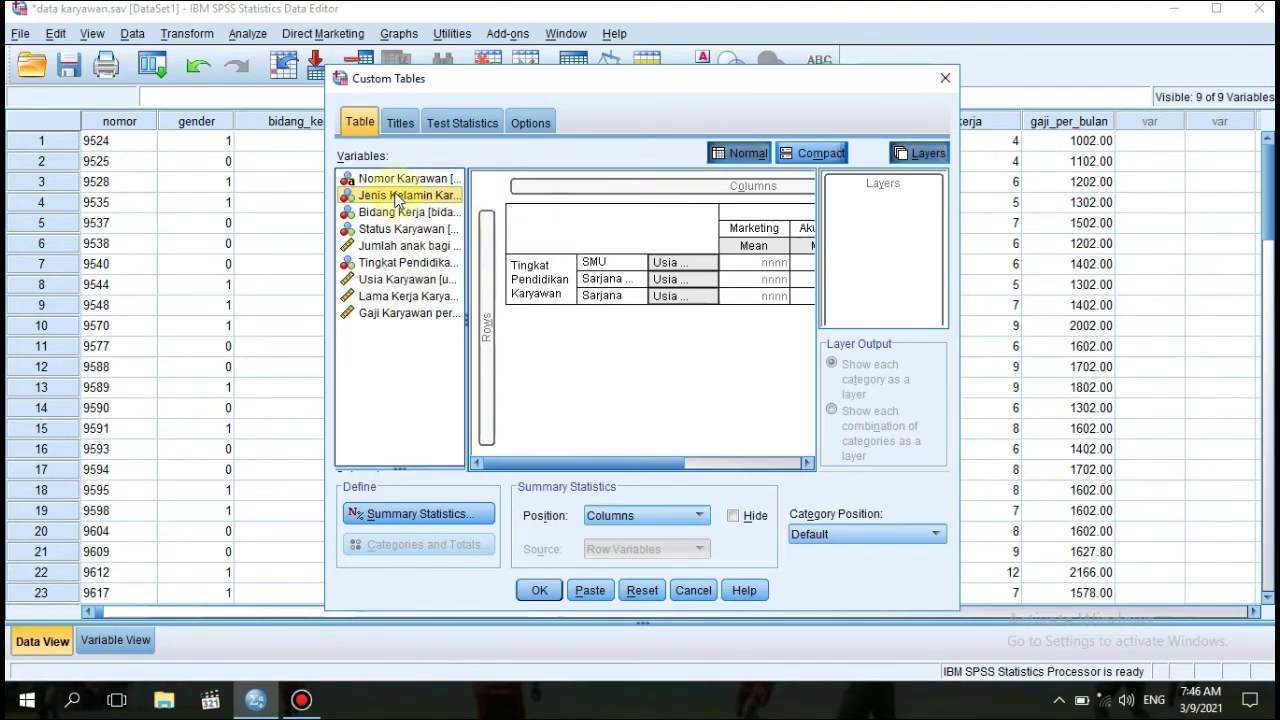
pyautogui.moveTo(397, 200); pyautogui.dragTo(856, 205)
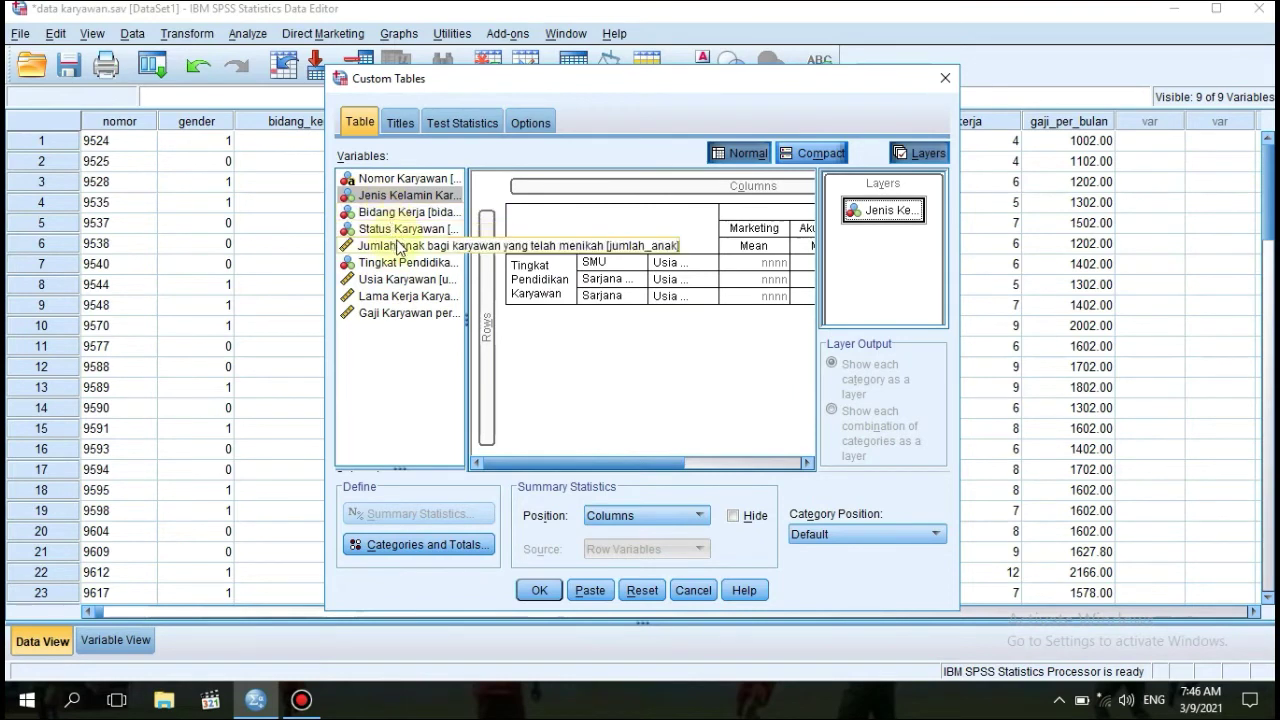
pyautogui.moveTo(400, 196); pyautogui.dragTo(877, 224)
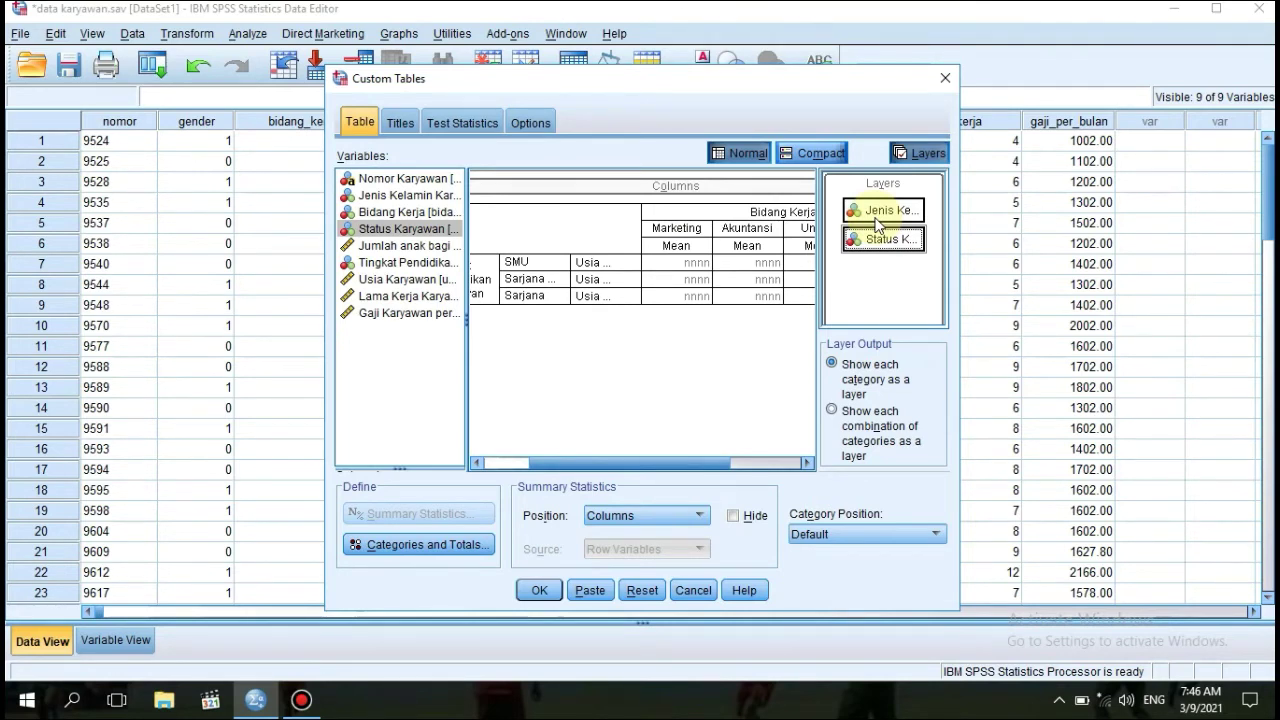
pyautogui.click(833, 409)
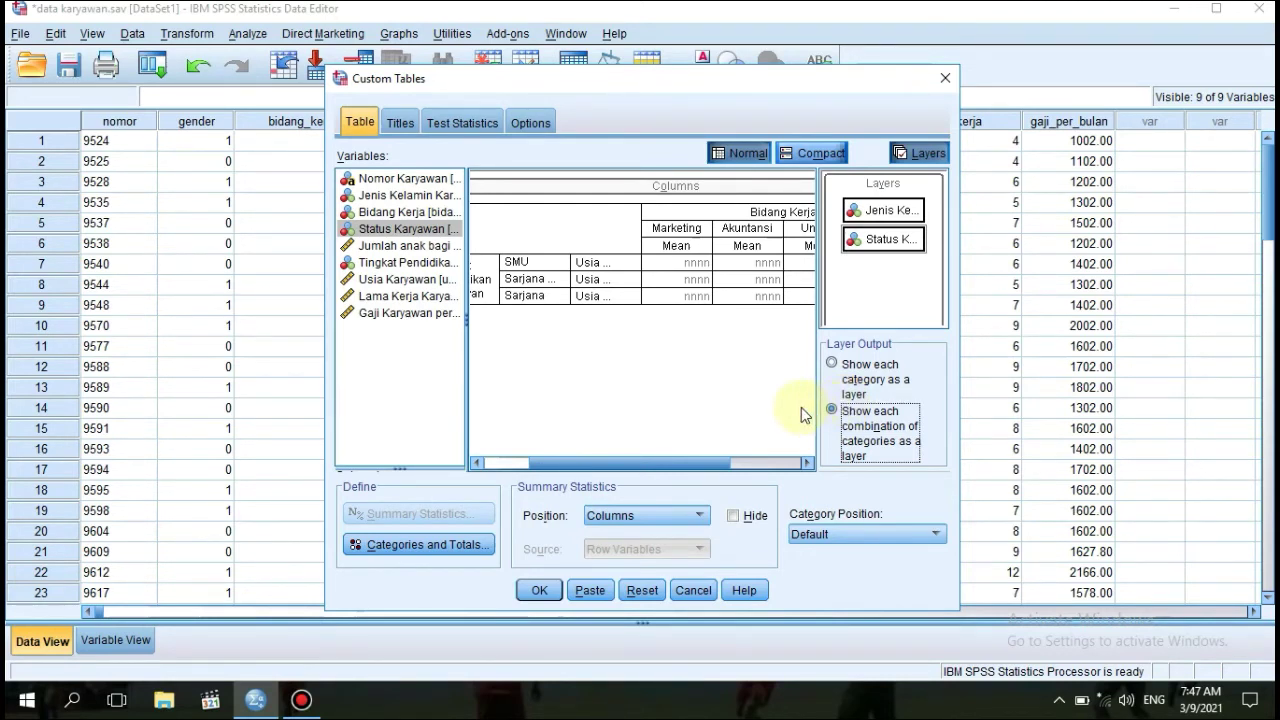
pyautogui.click(540, 591)
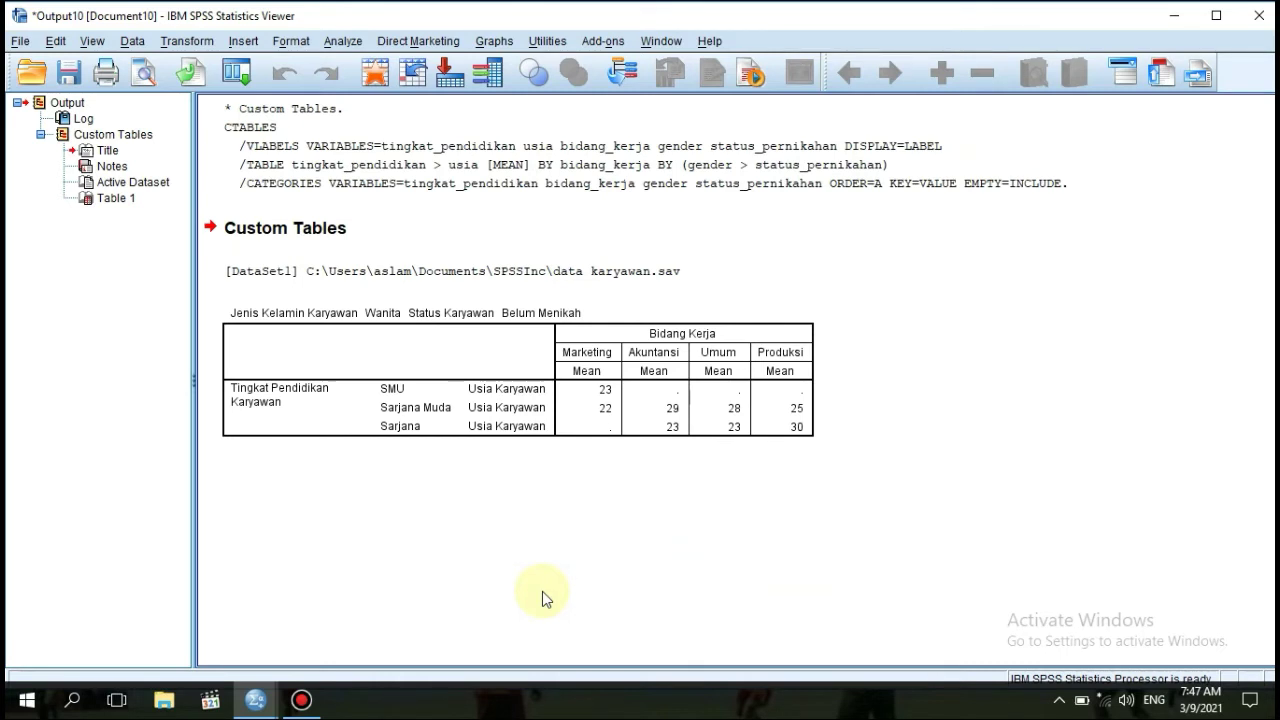
# View the output table's layers for Wanita with status Menikah and for Pria with status Belum Menikah.
pyautogui.click(468, 392)
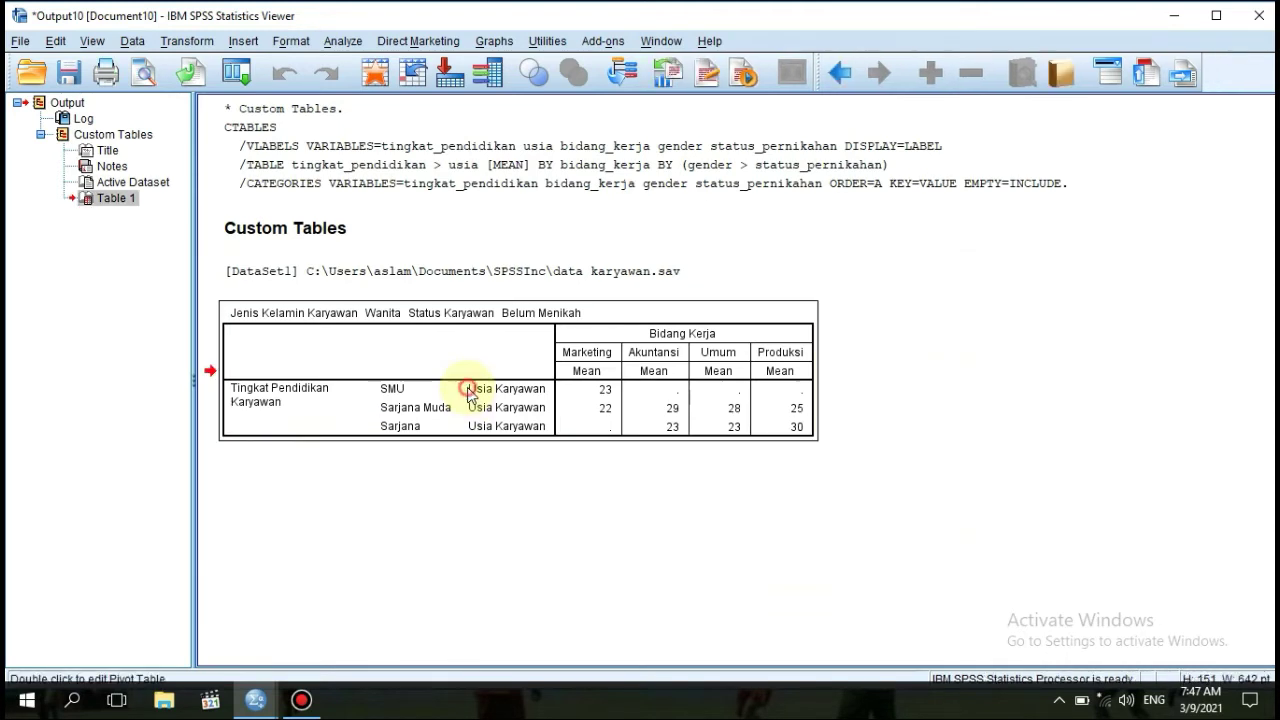
pyautogui.doubleClick(468, 392)
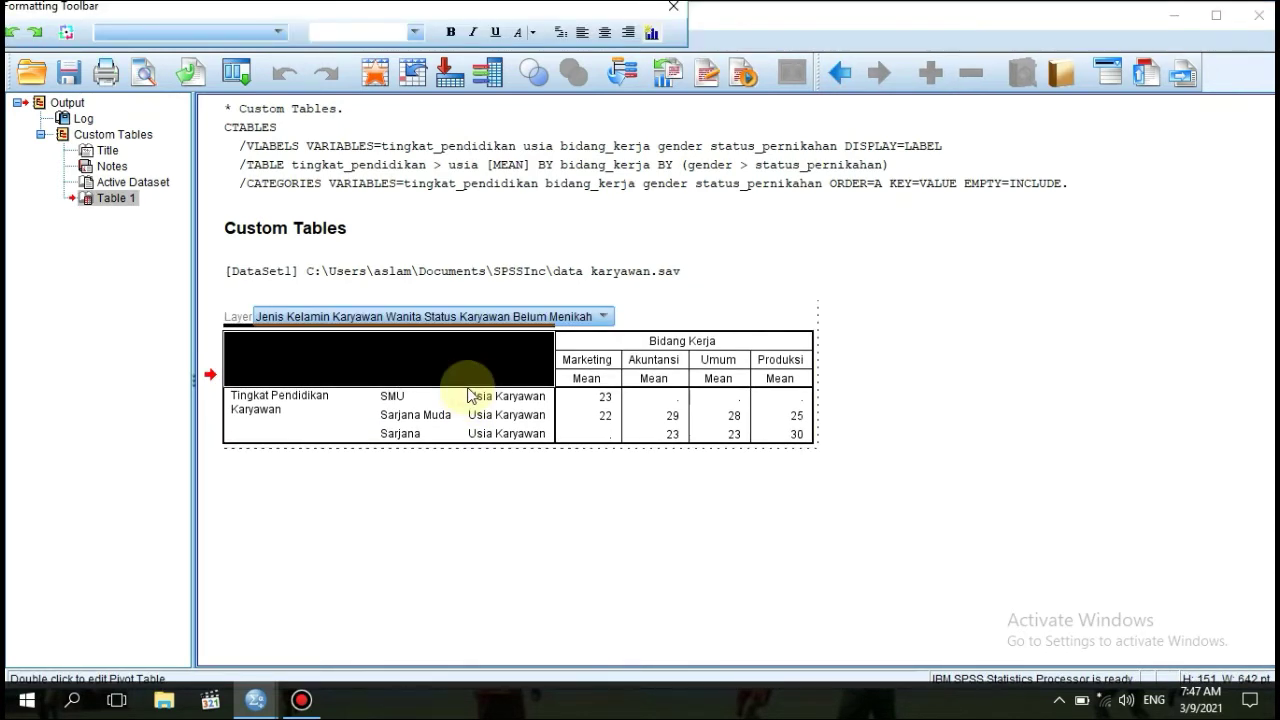
pyautogui.click(603, 317)
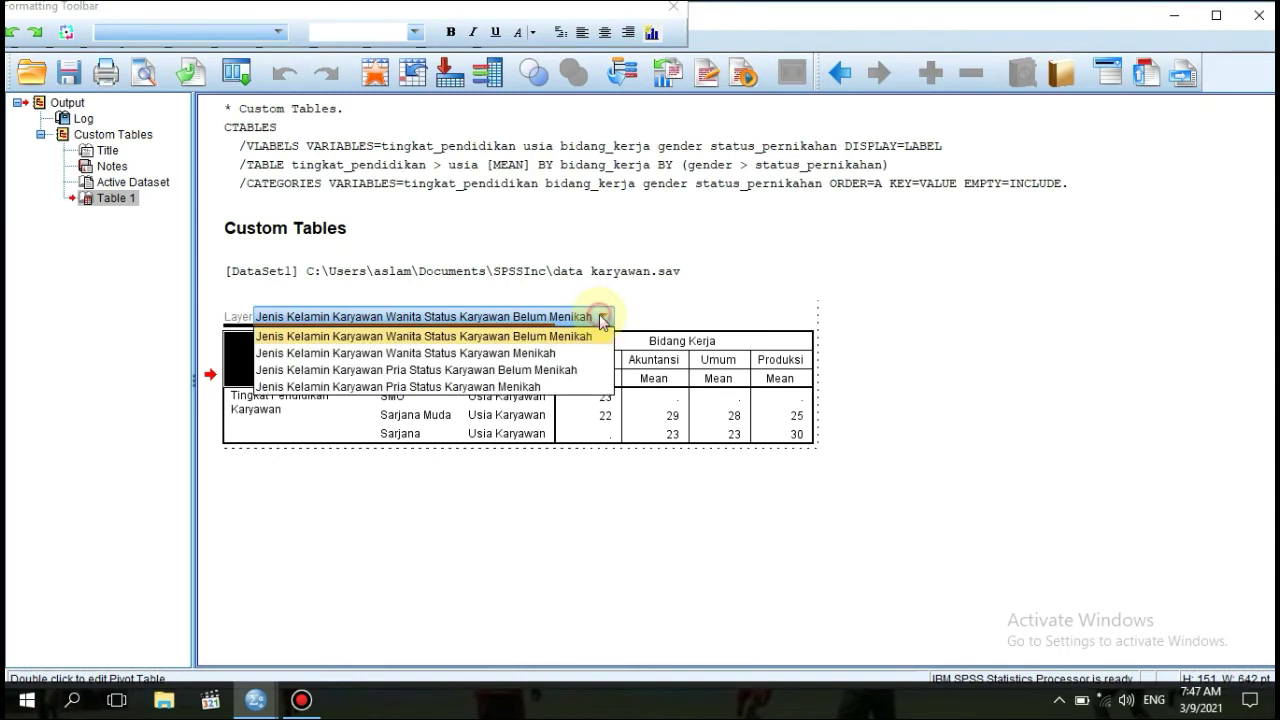
pyautogui.click(556, 352)
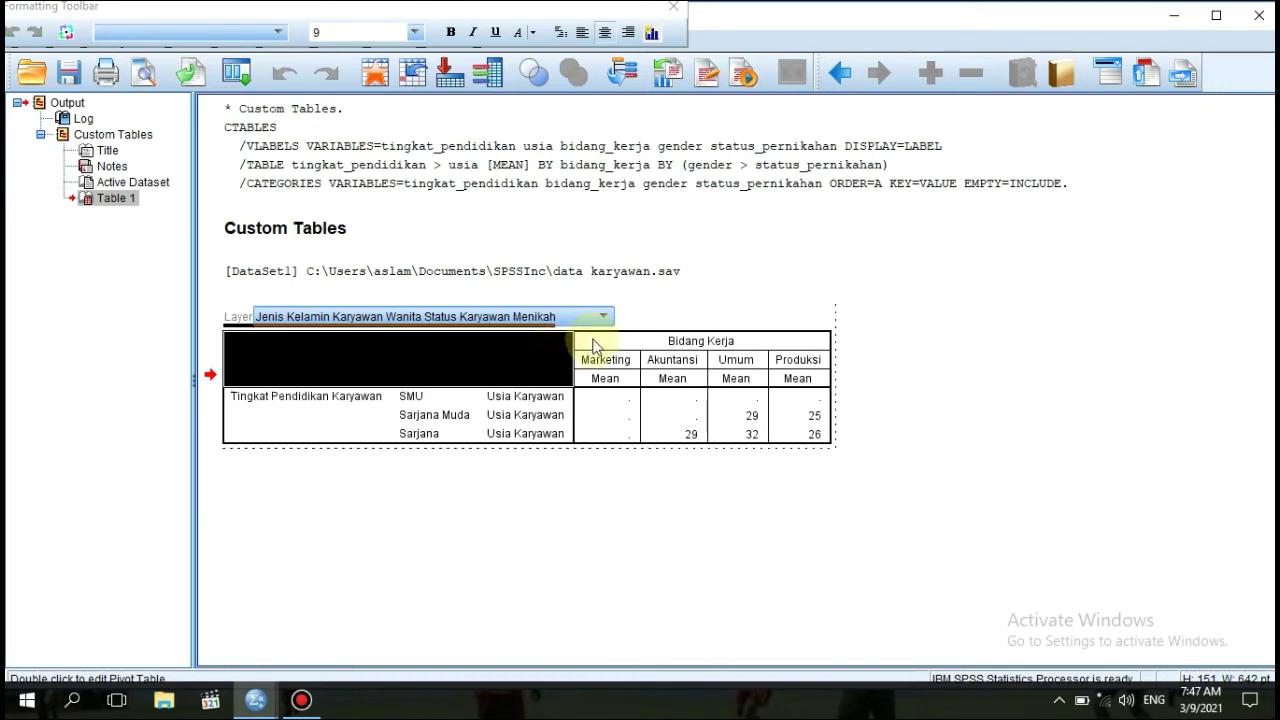
pyautogui.click(591, 322)
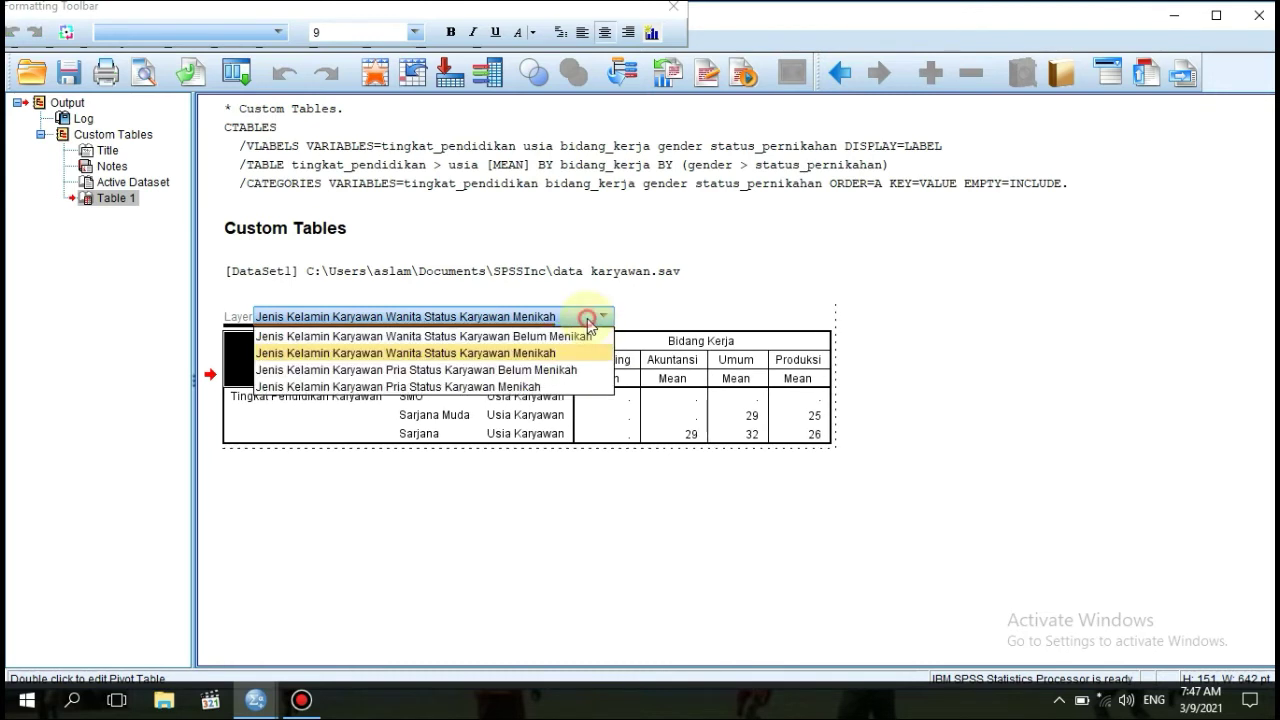
pyautogui.click(546, 369)
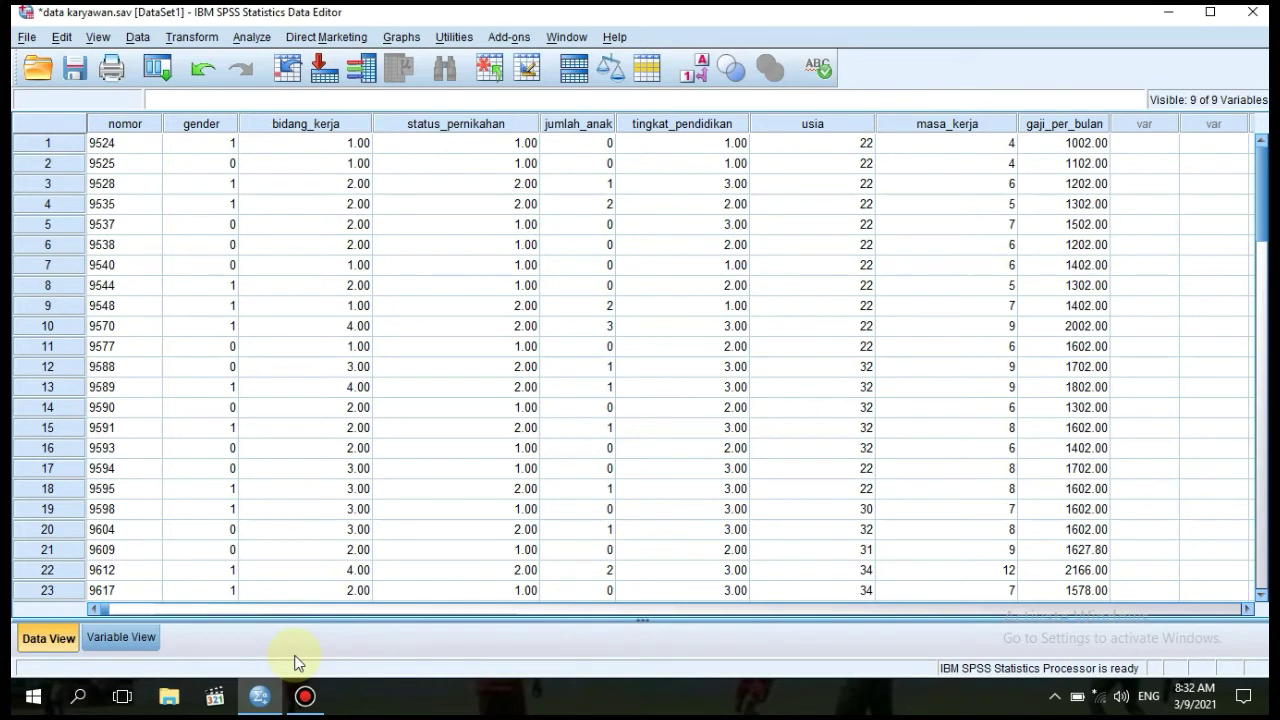
# Set the measurement level of the jumlah_anak variable to Nominal.
pyautogui.click(159, 637)
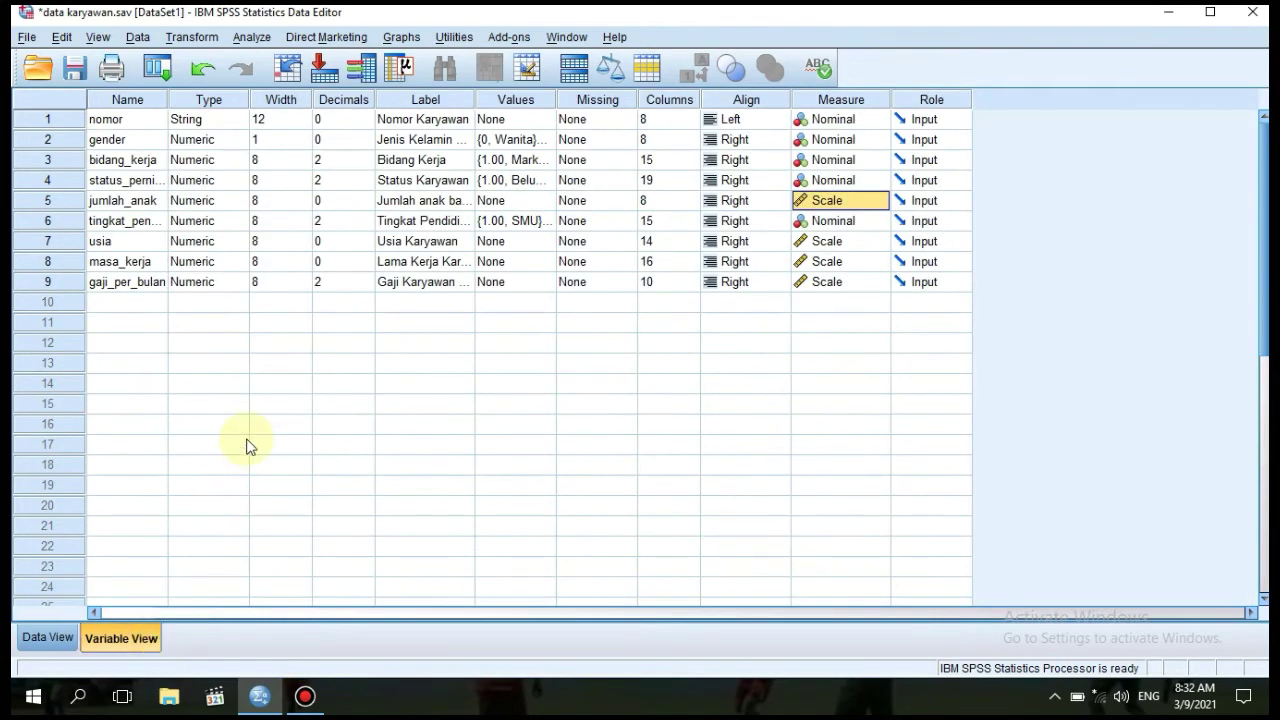
pyautogui.click(850, 200)
pyautogui.click(878, 200)
pyautogui.click(851, 257)
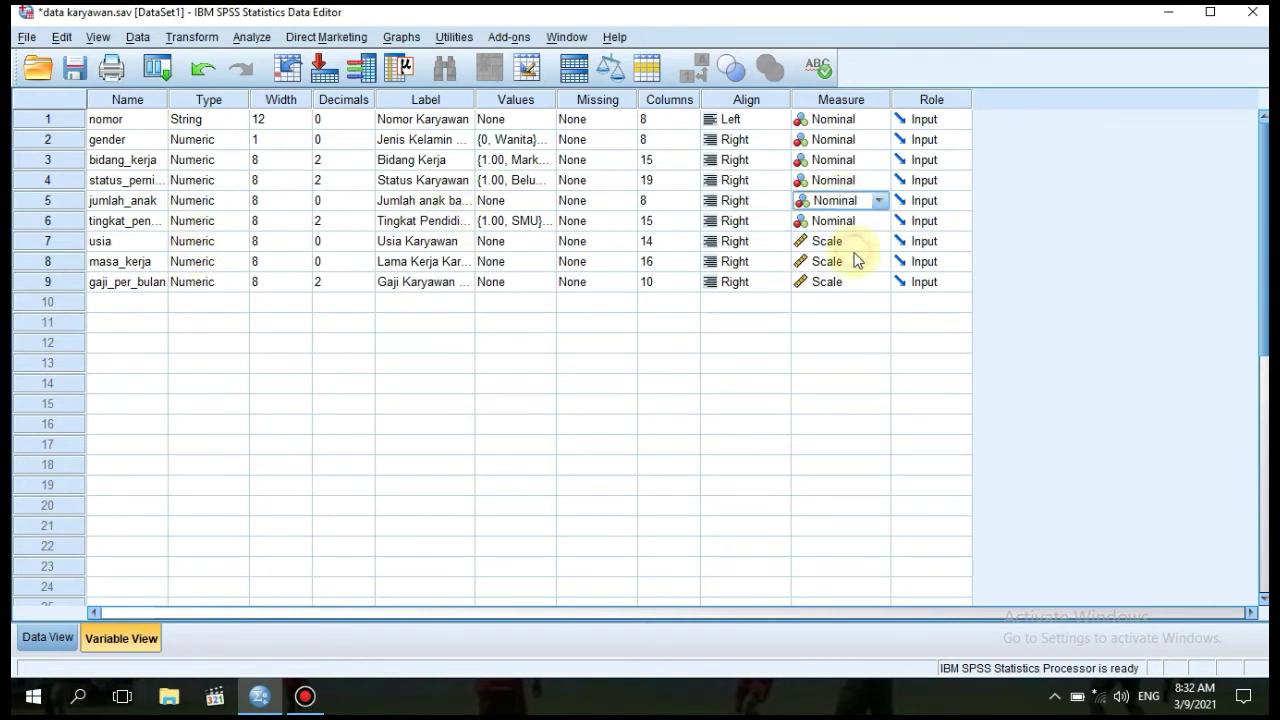
# Reset the custom table setup in full, and place Jumlah anak in columns and Jenis Kelamin Karyawan in rows.
pyautogui.click(254, 39)
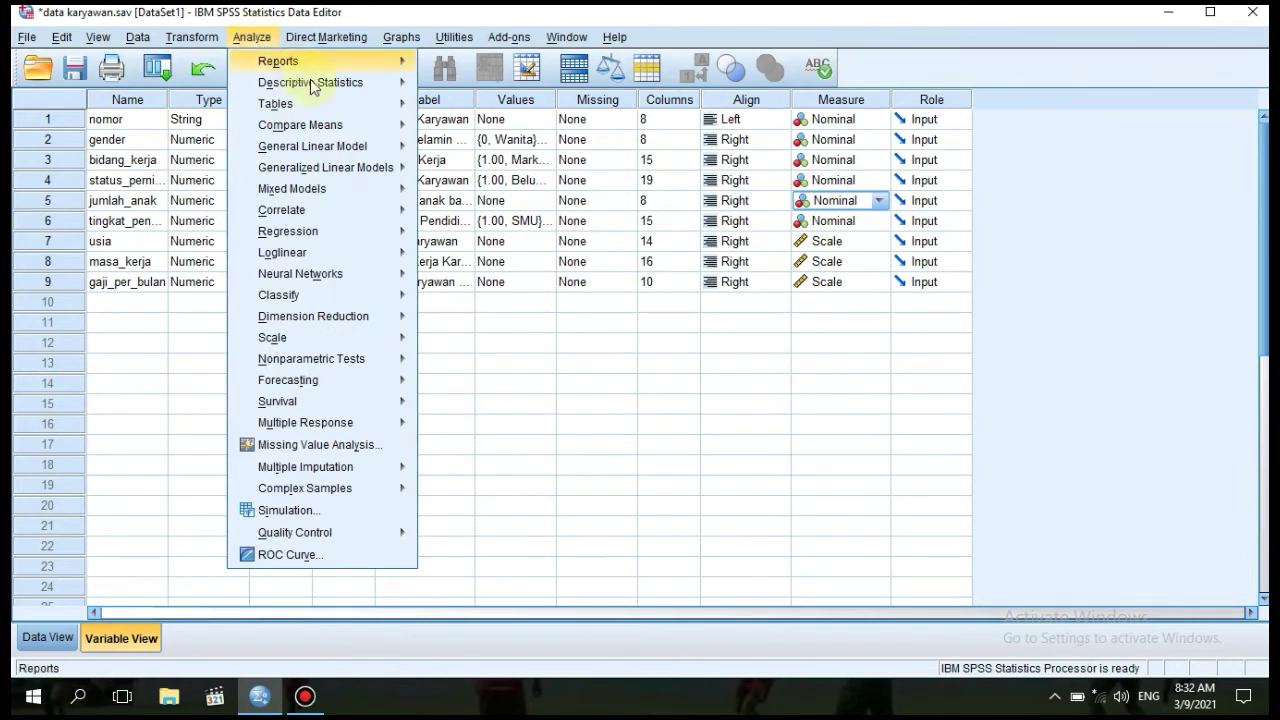
pyautogui.moveTo(333, 105)
pyautogui.click(470, 106)
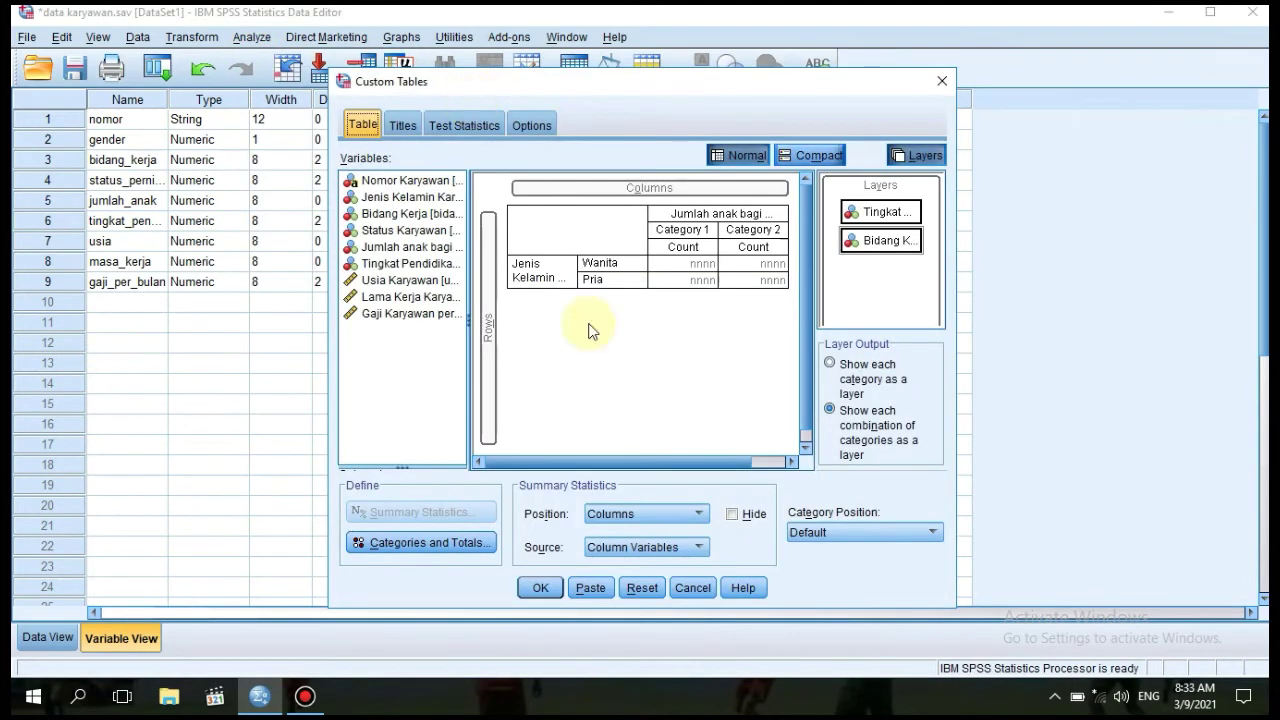
pyautogui.click(647, 595)
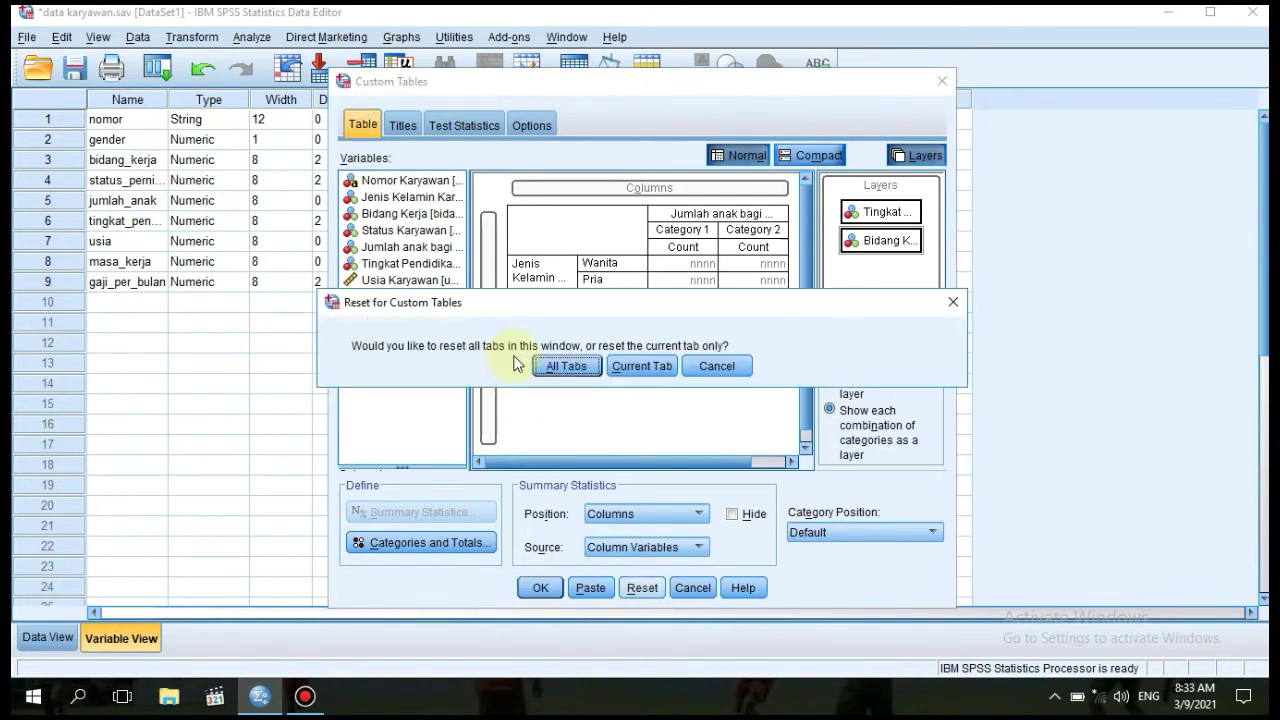
pyautogui.click(560, 365)
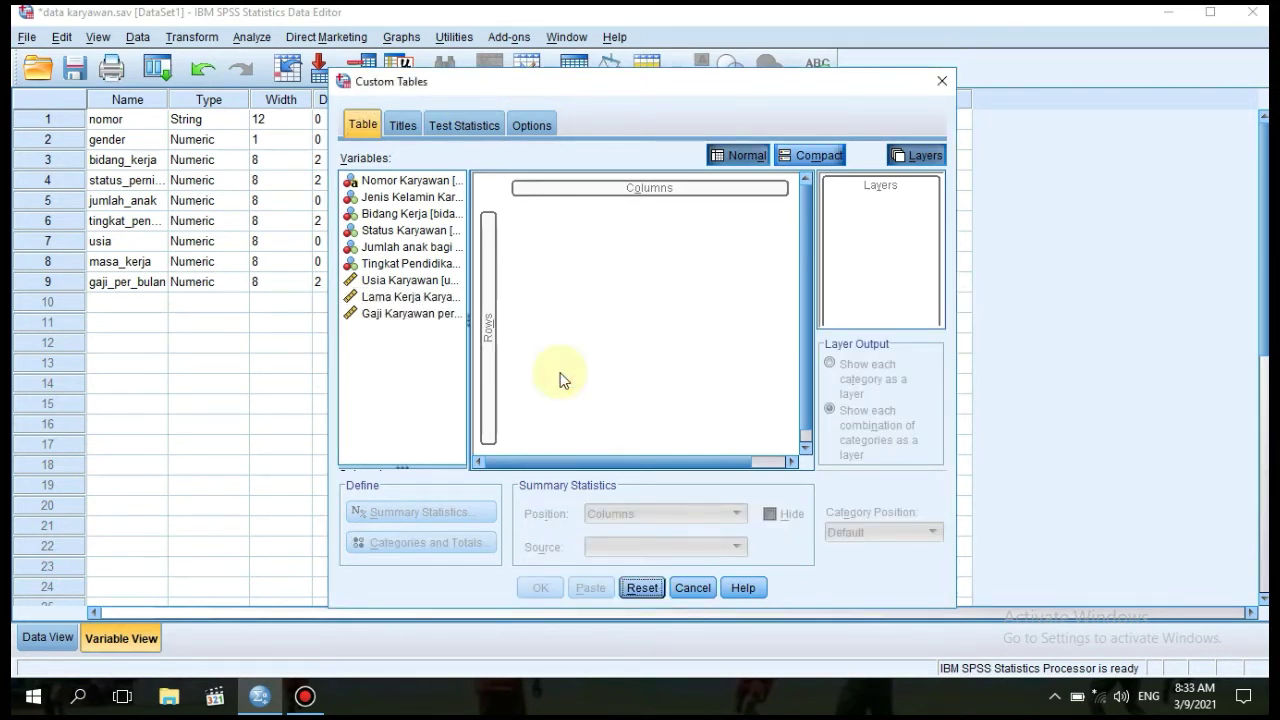
pyautogui.click(386, 233)
pyautogui.moveTo(393, 248); pyautogui.dragTo(577, 192)
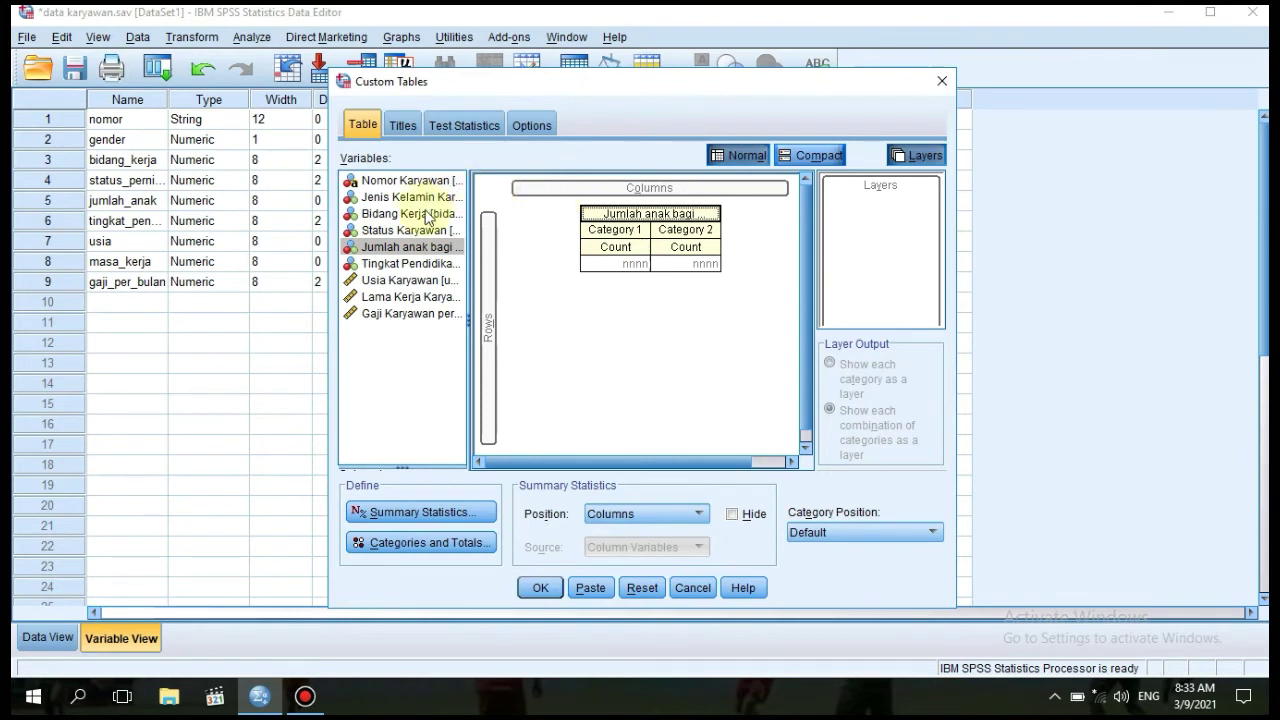
pyautogui.moveTo(404, 201); pyautogui.dragTo(488, 260)
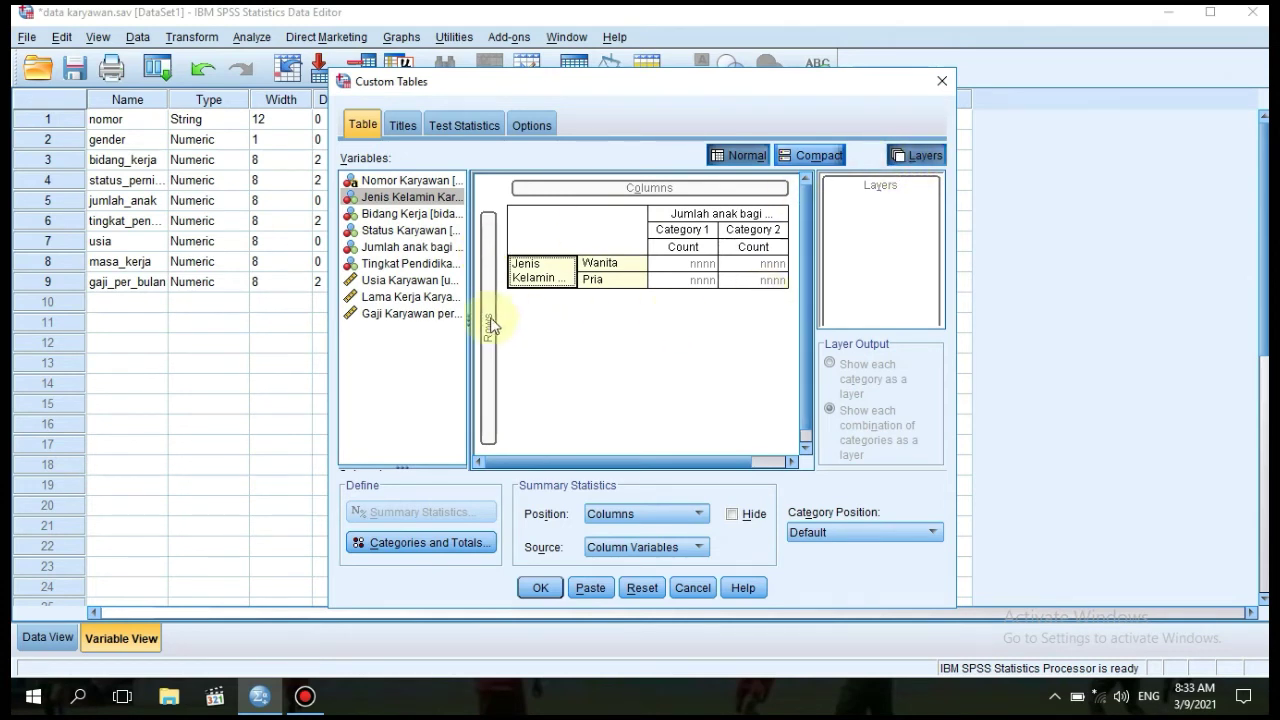
# Add Tingkat Pendidikan Karyawan and Bidang Kerja as layers of the child-count table and generate it.
pyautogui.moveTo(400, 268); pyautogui.dragTo(838, 235)
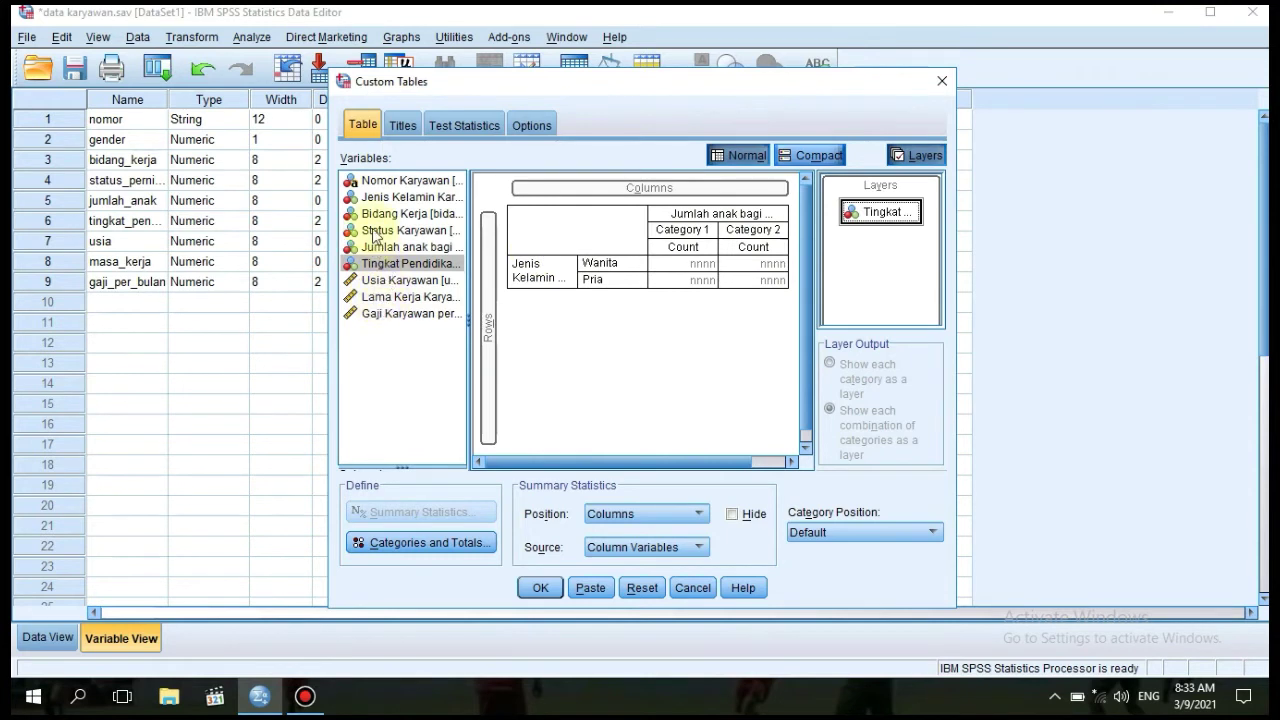
pyautogui.moveTo(375, 213); pyautogui.dragTo(868, 243)
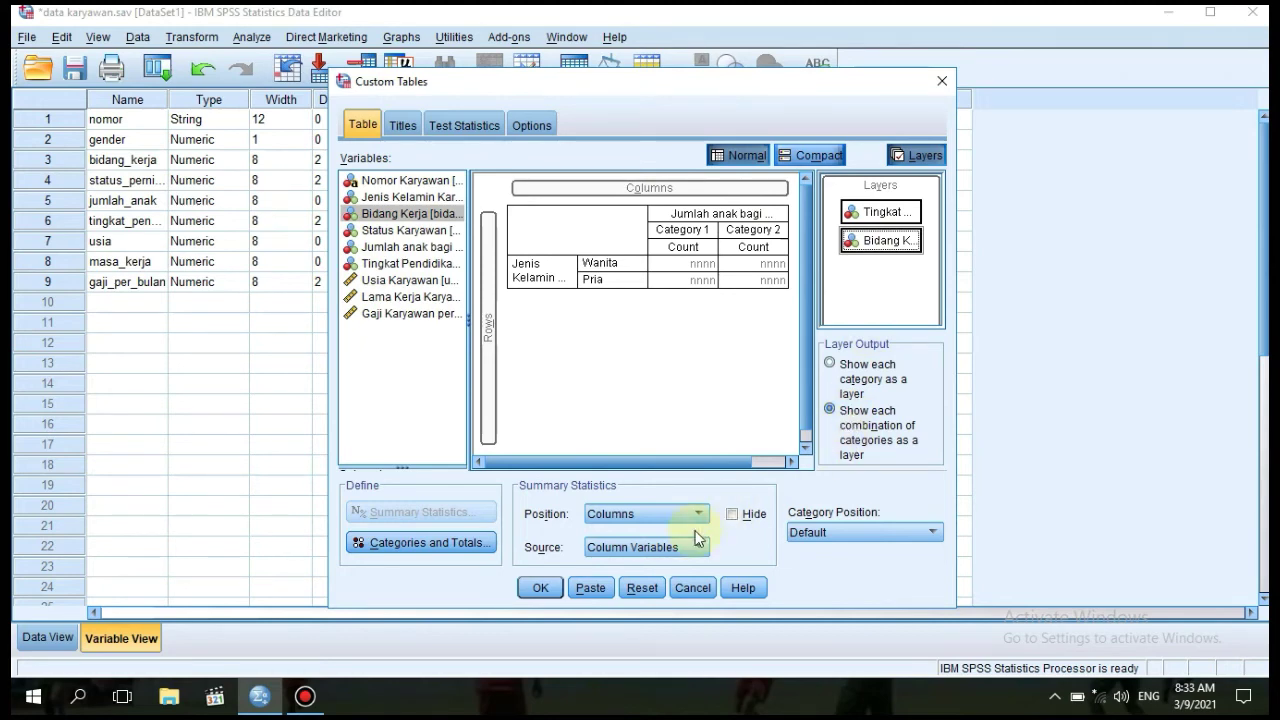
pyautogui.click(547, 594)
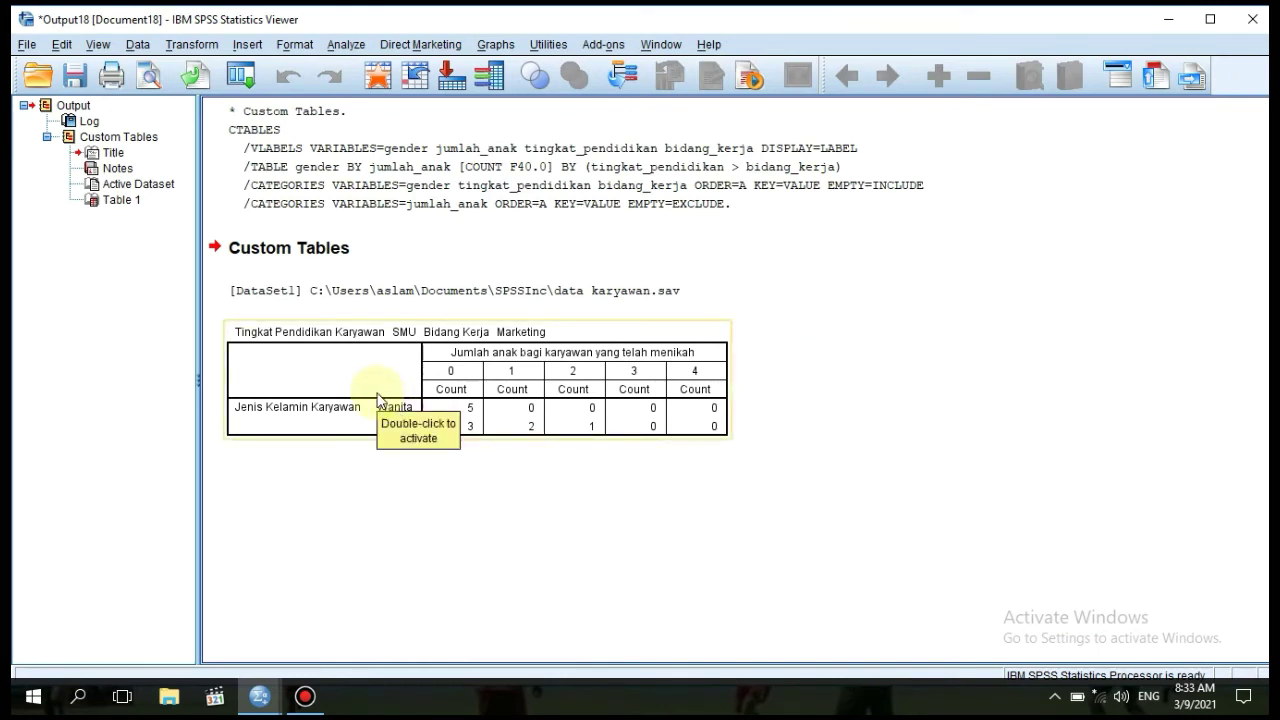
# View the output table's layer for Tingkat Pendidikan SMU with Bidang Kerja Produksi.
pyautogui.click(378, 399)
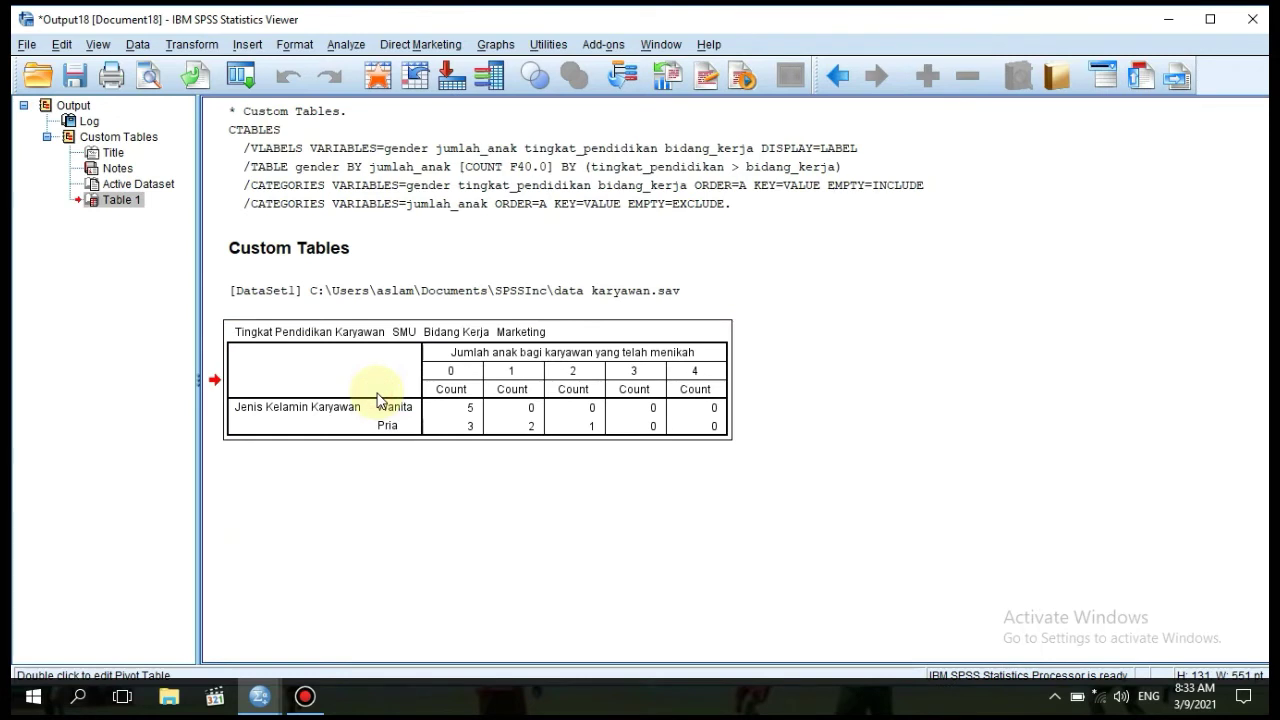
pyautogui.doubleClick(378, 399)
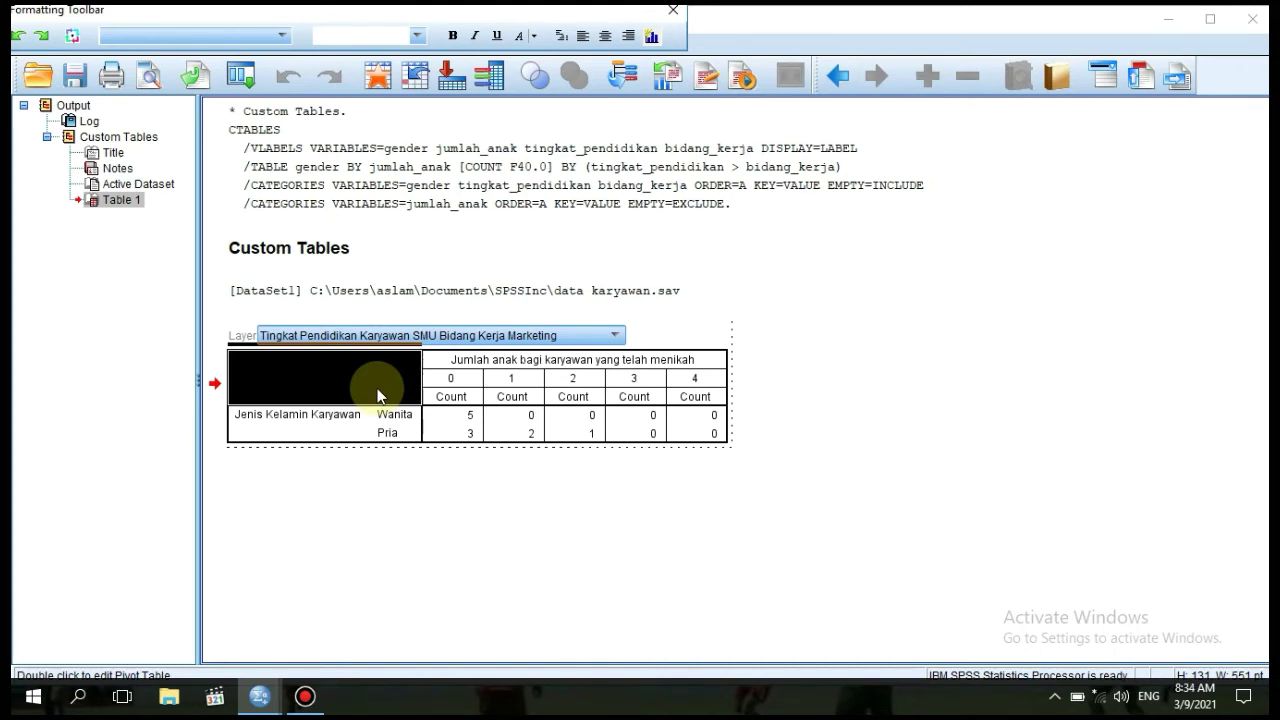
pyautogui.click(444, 338)
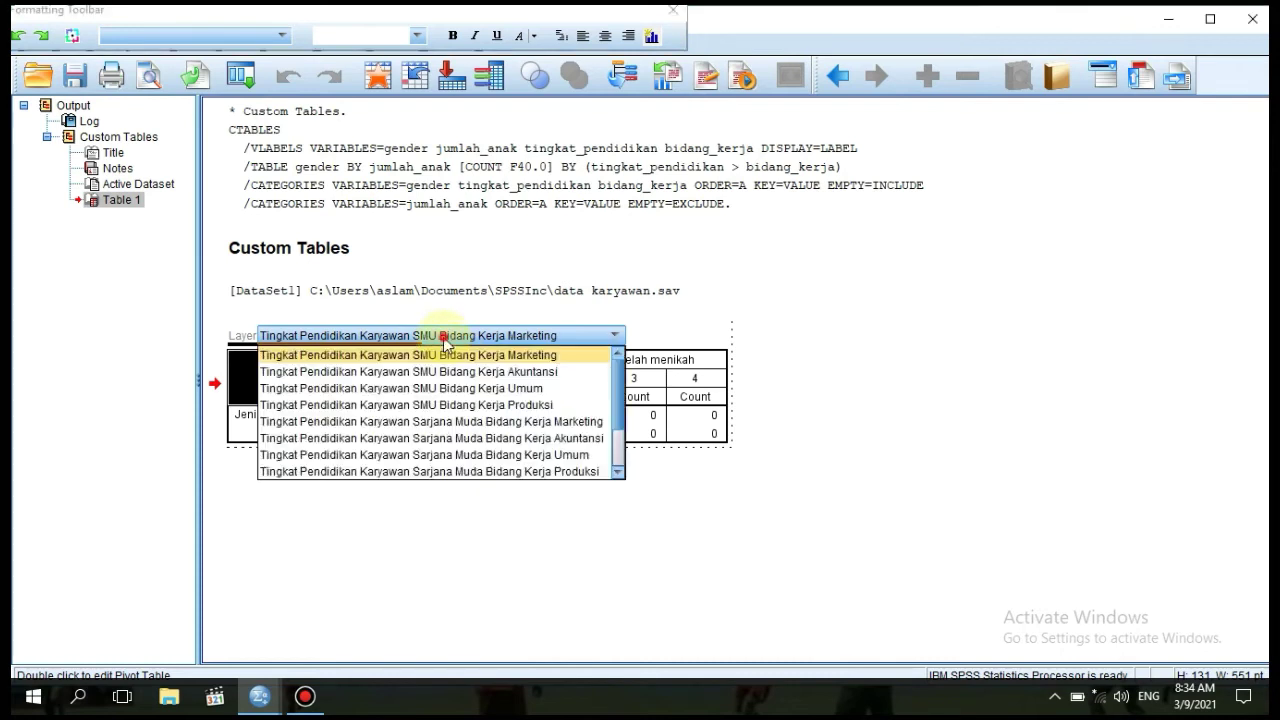
pyautogui.click(471, 405)
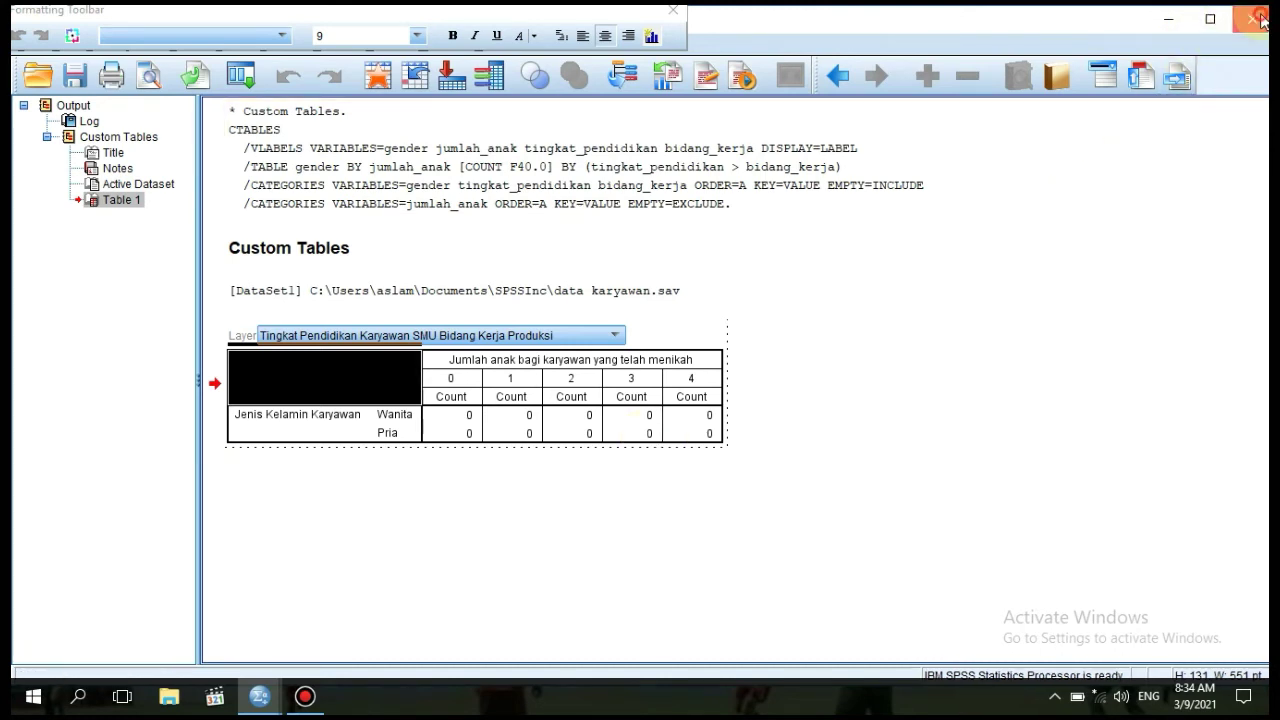
# Close the output document and set the measurement level of the masa_kerja variable to Nominal.
pyautogui.click(1251, 19)
pyautogui.click(648, 381)
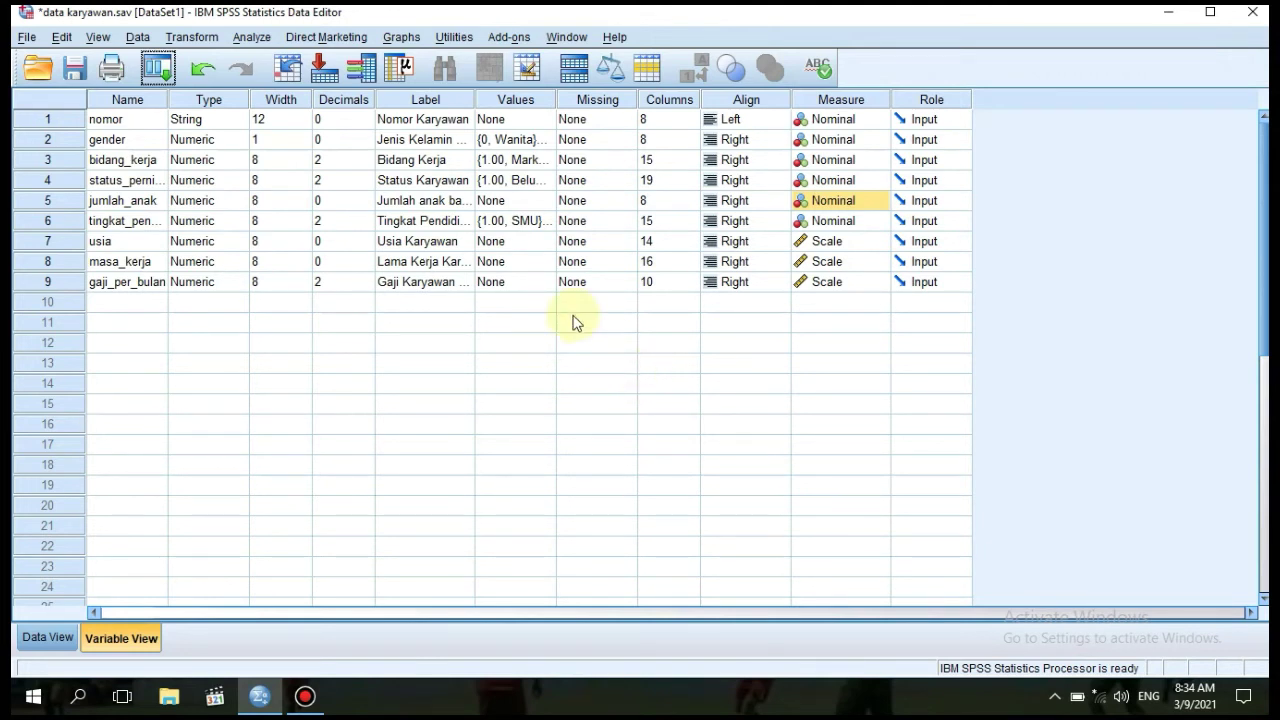
pyautogui.click(836, 262)
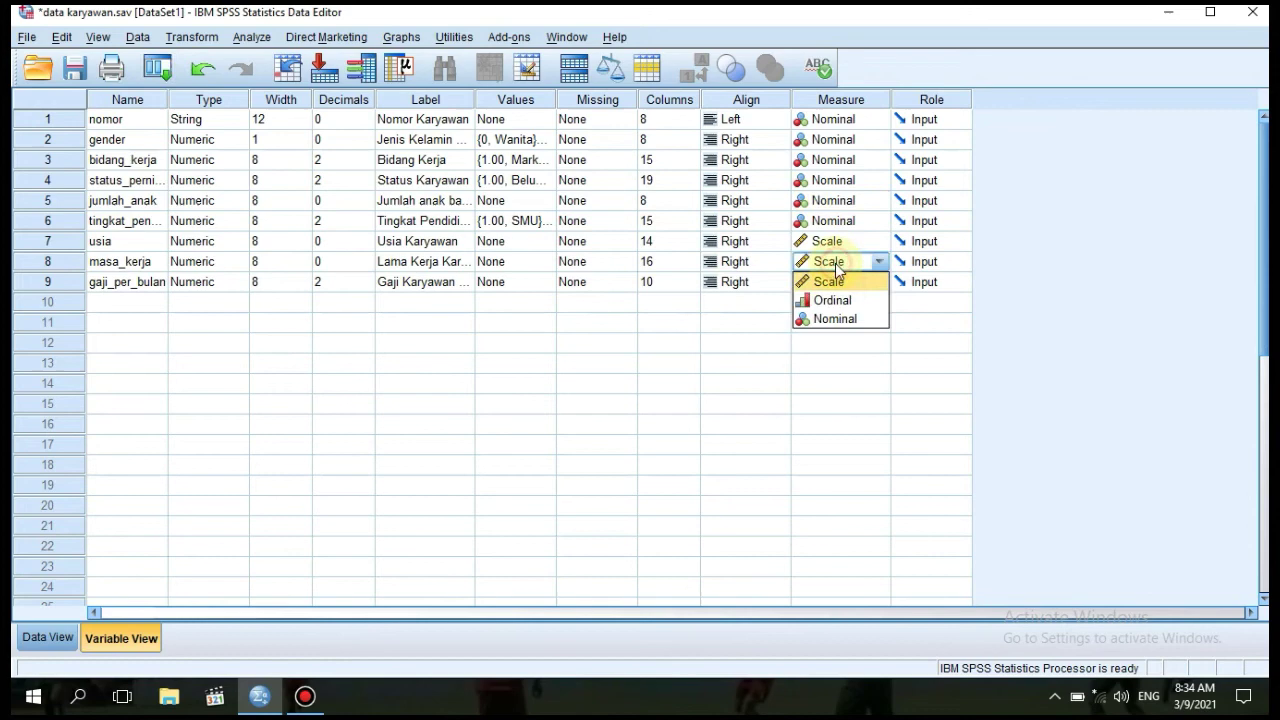
pyautogui.click(845, 318)
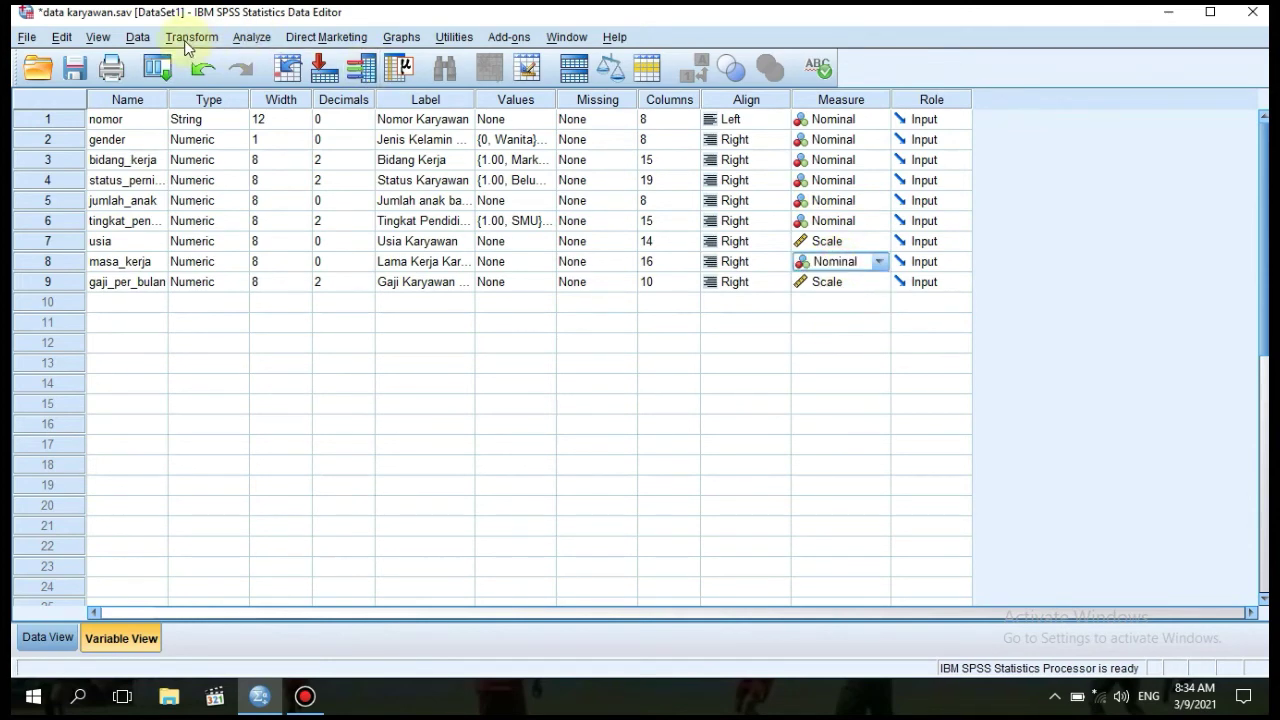
# Reset the custom table and lay out Usia Karyawan in columns with Lama Kerja Karyawan nested within Jenis Kelamin Karyawan in rows.
pyautogui.click(251, 37)
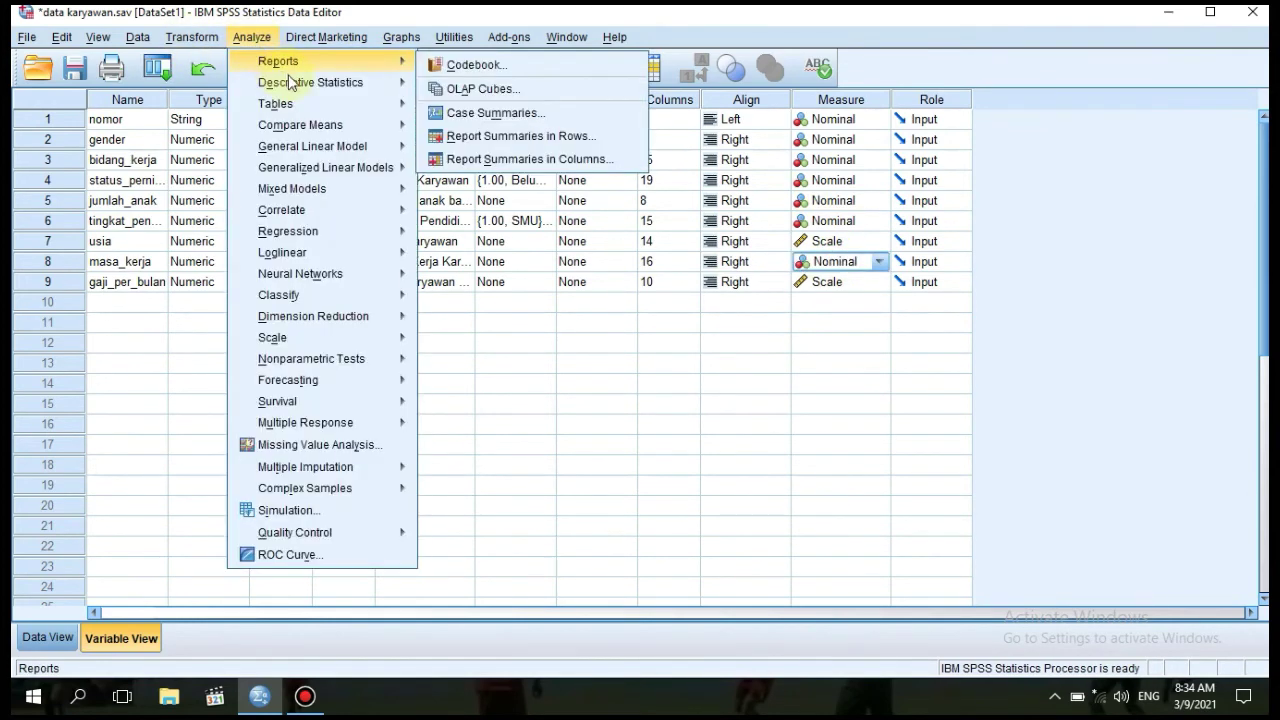
pyautogui.moveTo(319, 104)
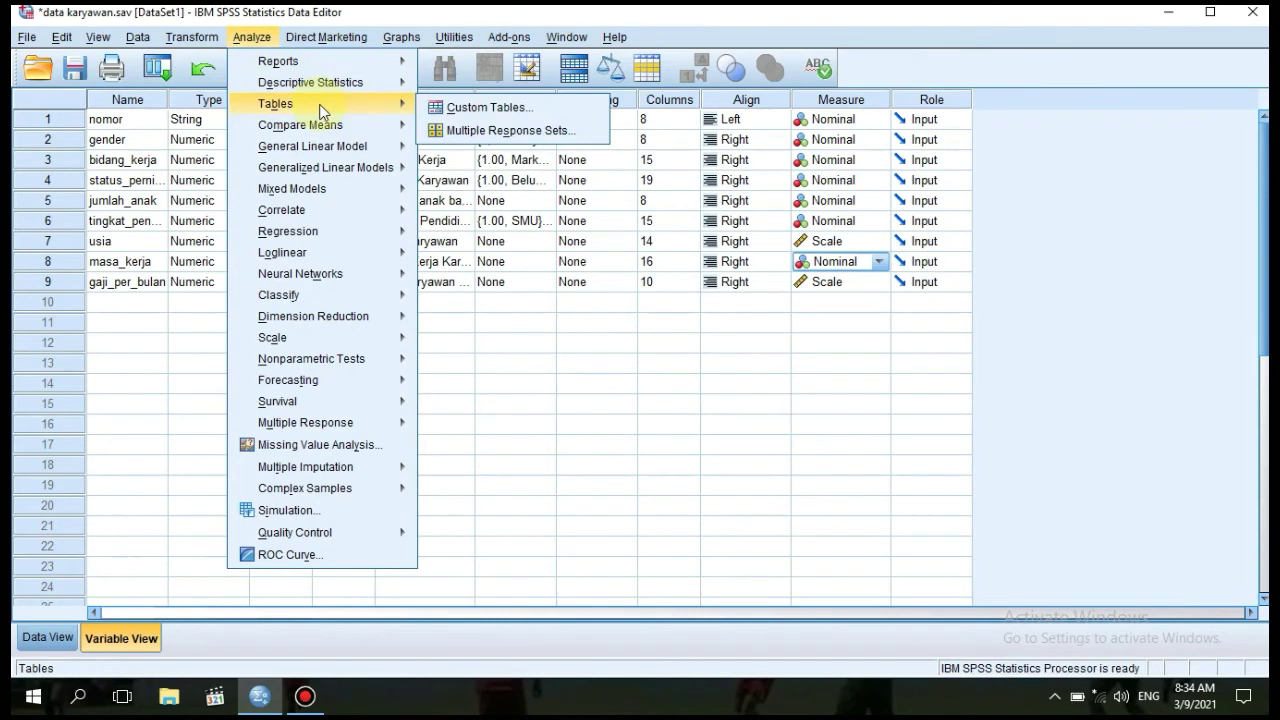
pyautogui.click(428, 110)
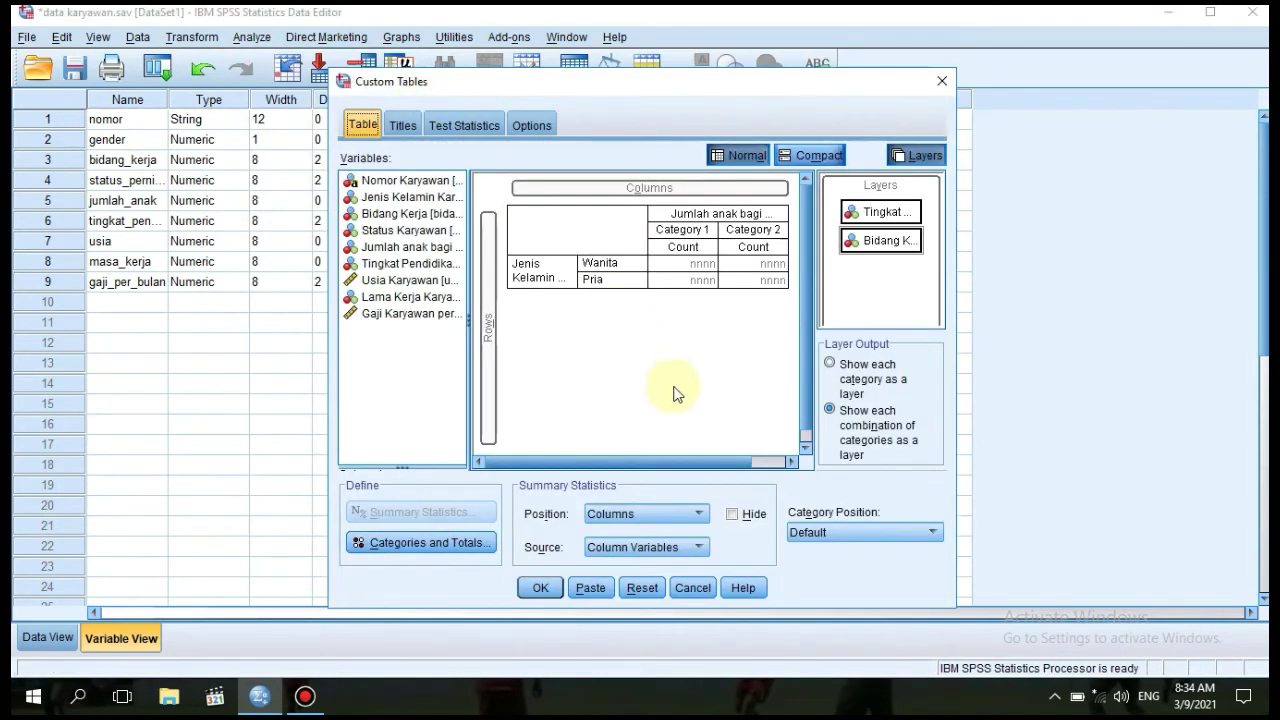
pyautogui.click(645, 588)
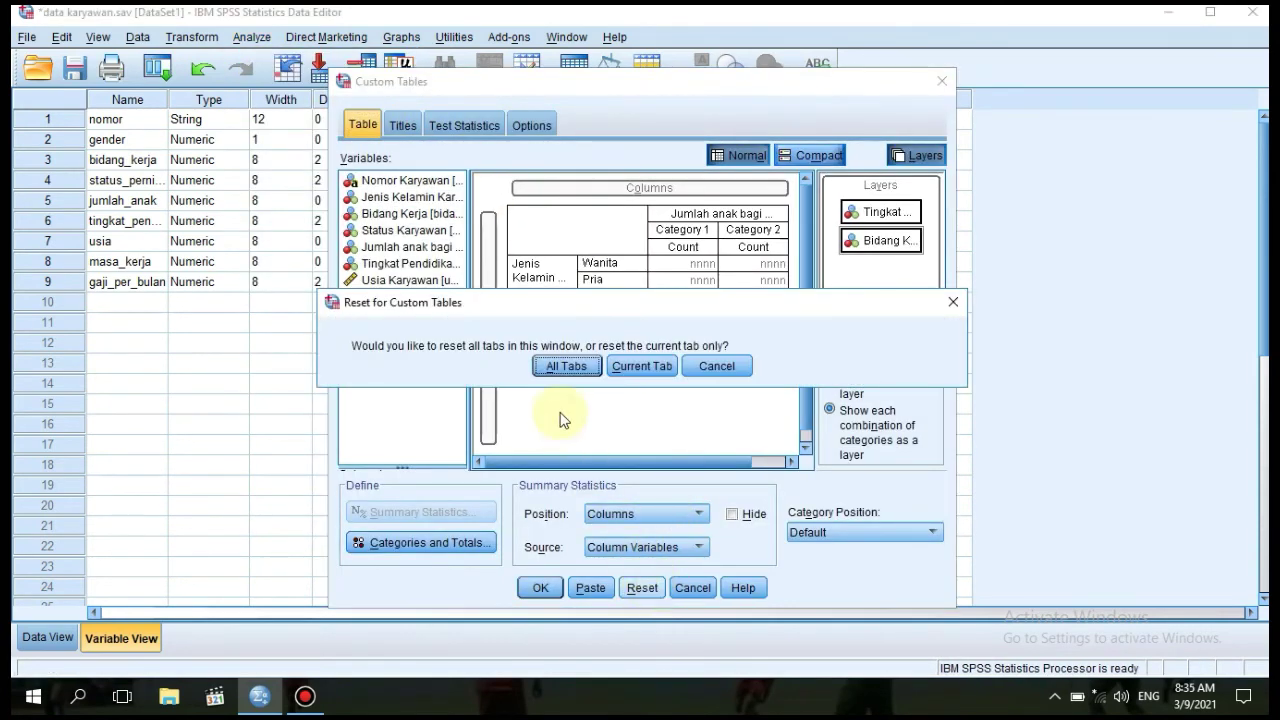
pyautogui.click(553, 366)
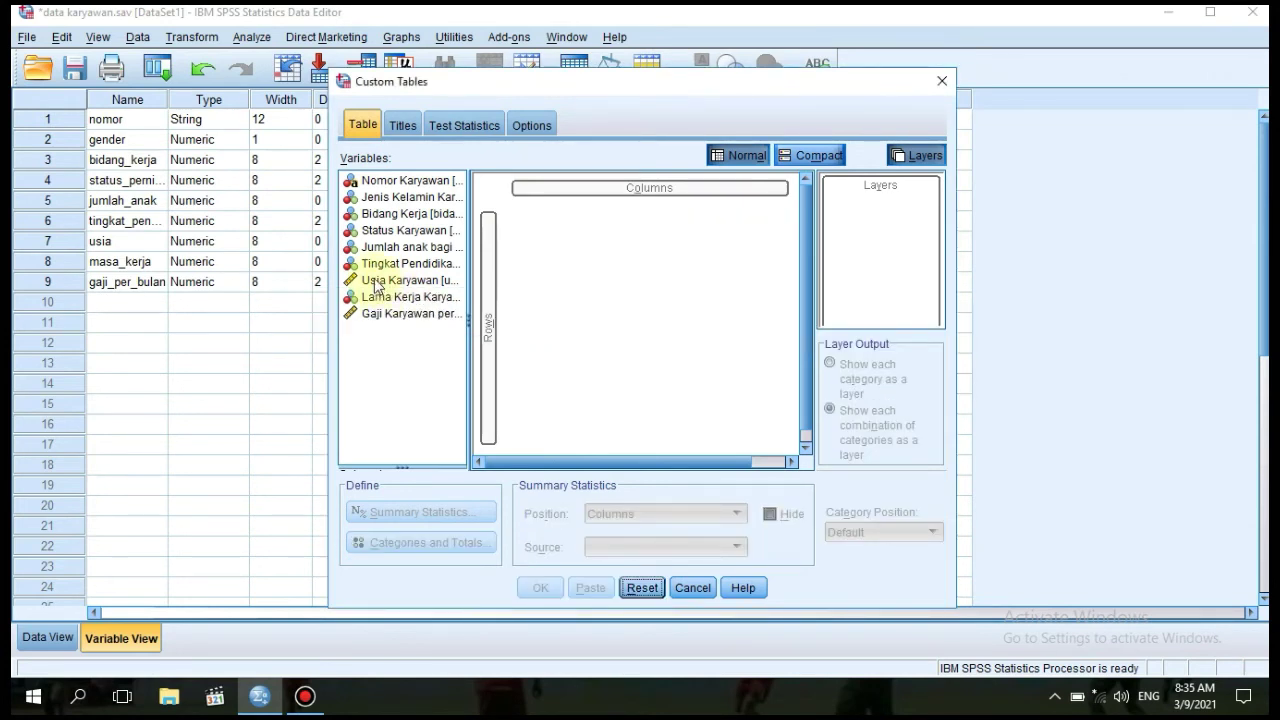
pyautogui.moveTo(376, 285); pyautogui.dragTo(601, 194)
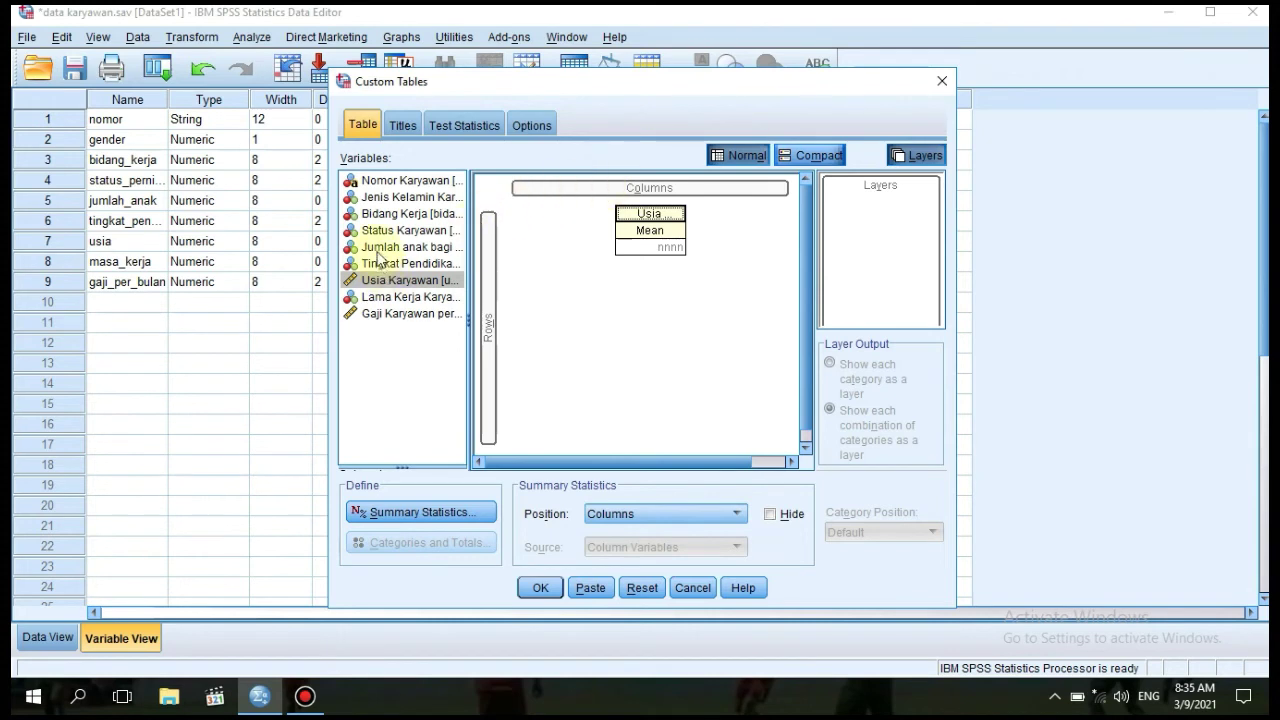
pyautogui.click(376, 201)
pyautogui.moveTo(376, 201); pyautogui.dragTo(487, 258)
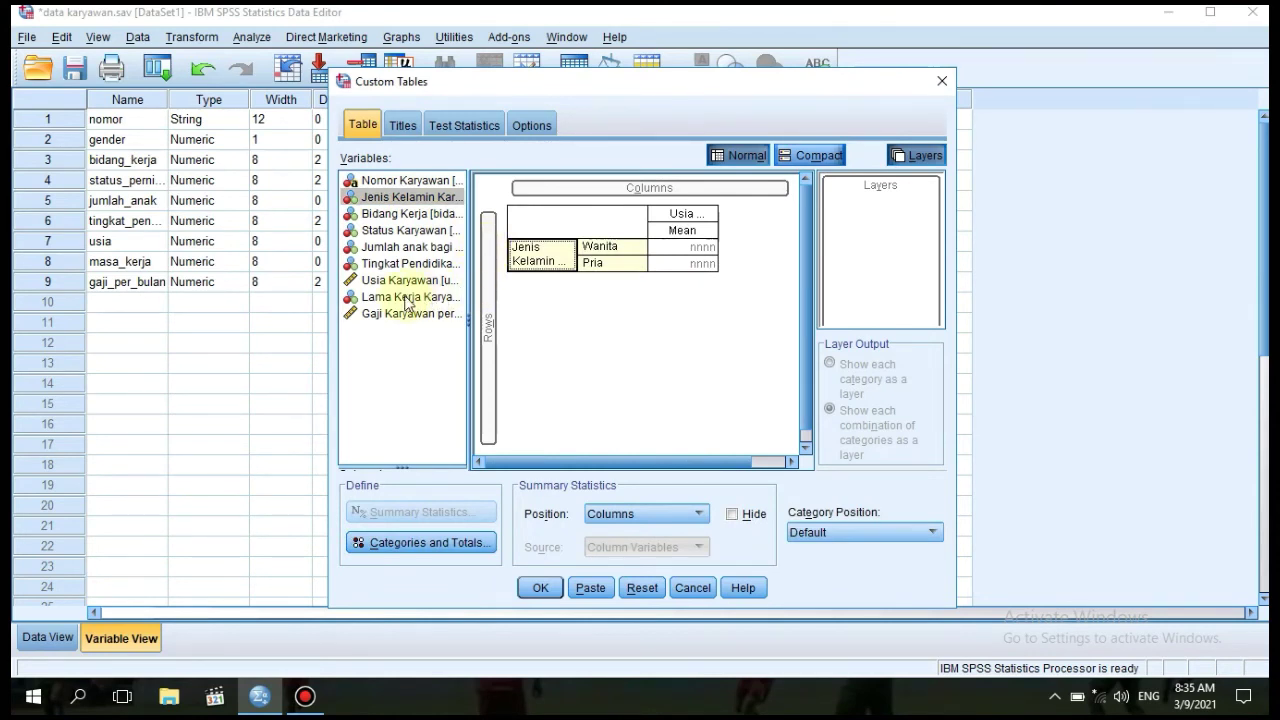
pyautogui.moveTo(408, 297); pyautogui.dragTo(645, 258)
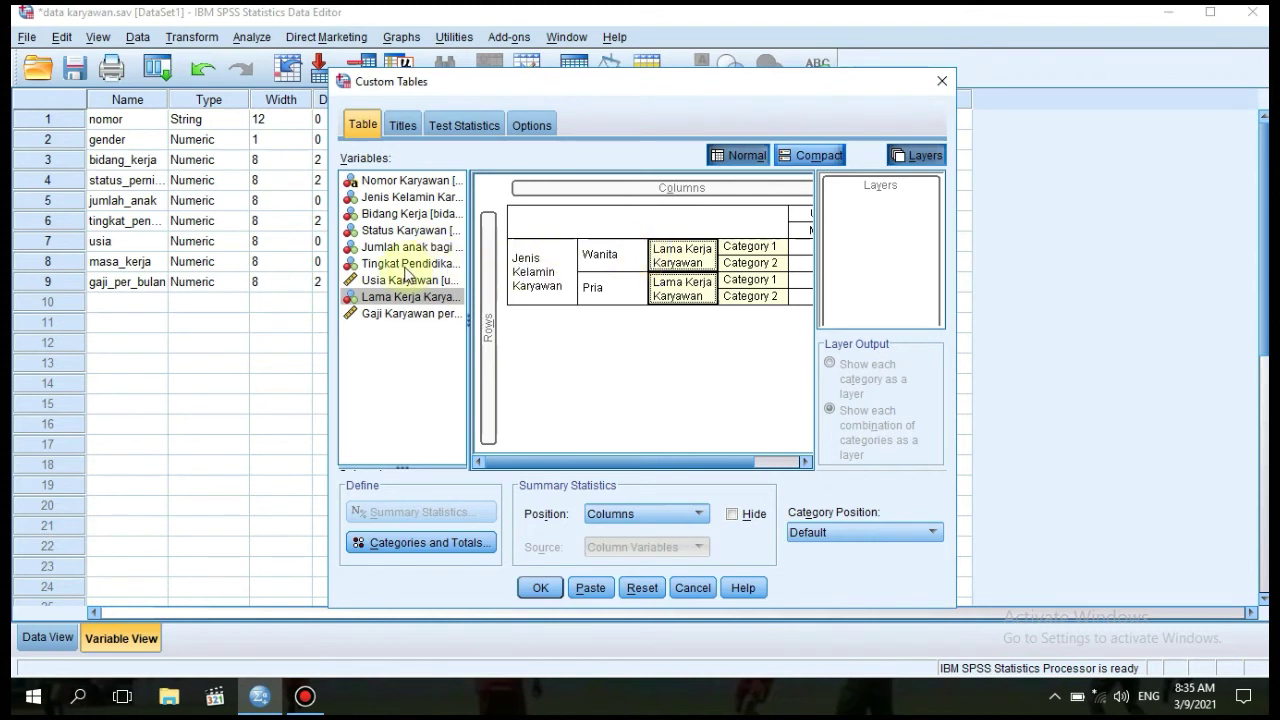
# Add Tingkat Pendidikan Karyawan and Bidang Kerja as layers of the mean-age table and generate it.
pyautogui.moveTo(409, 263); pyautogui.dragTo(903, 218)
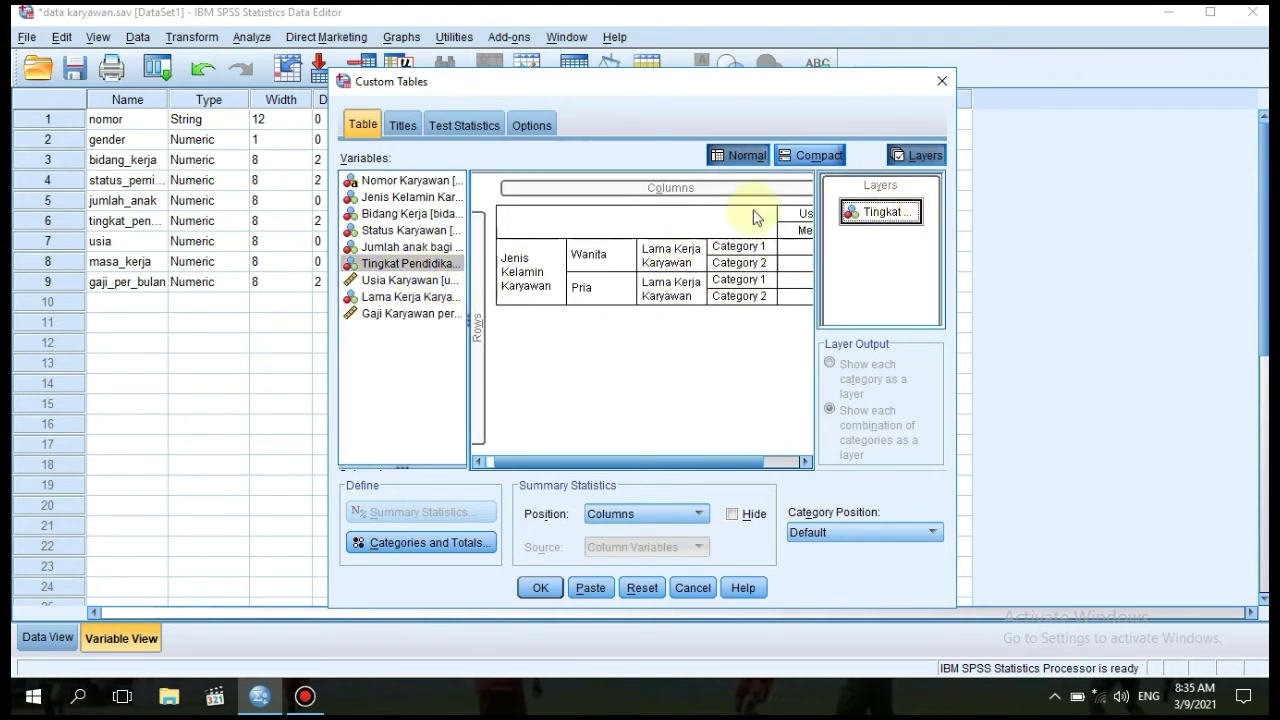
pyautogui.moveTo(400, 214); pyautogui.dragTo(869, 238)
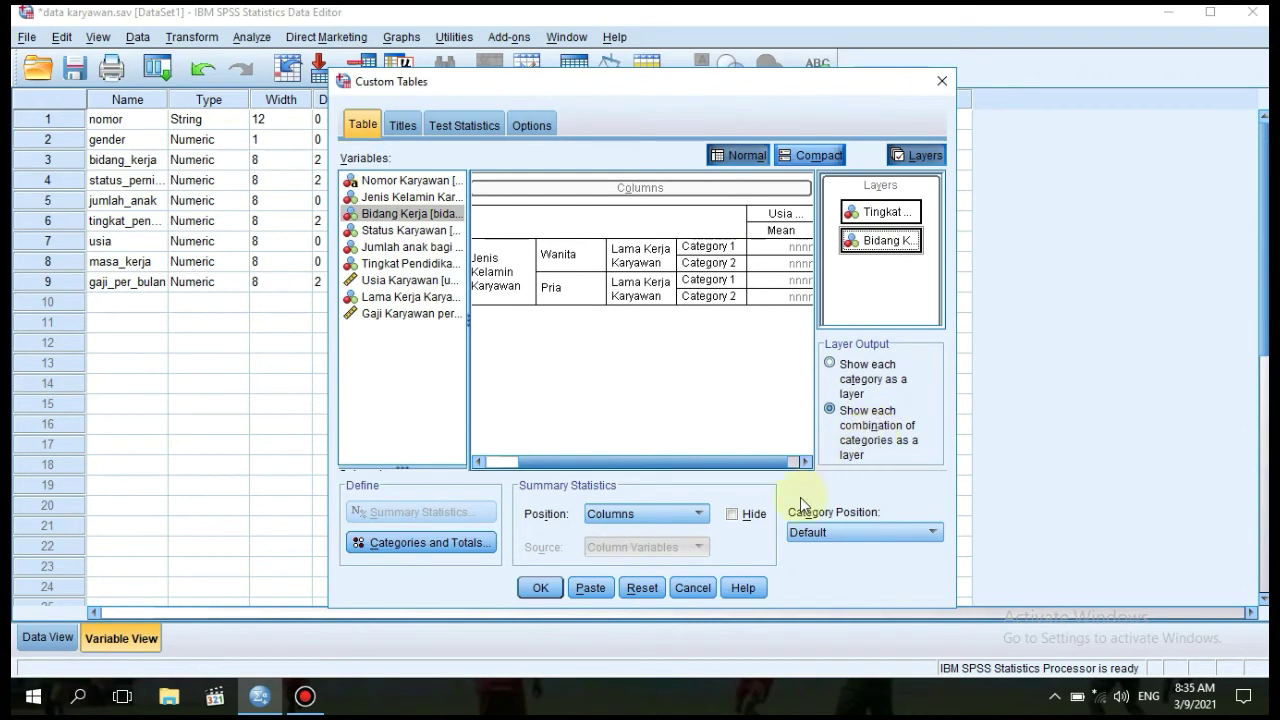
pyautogui.click(545, 589)
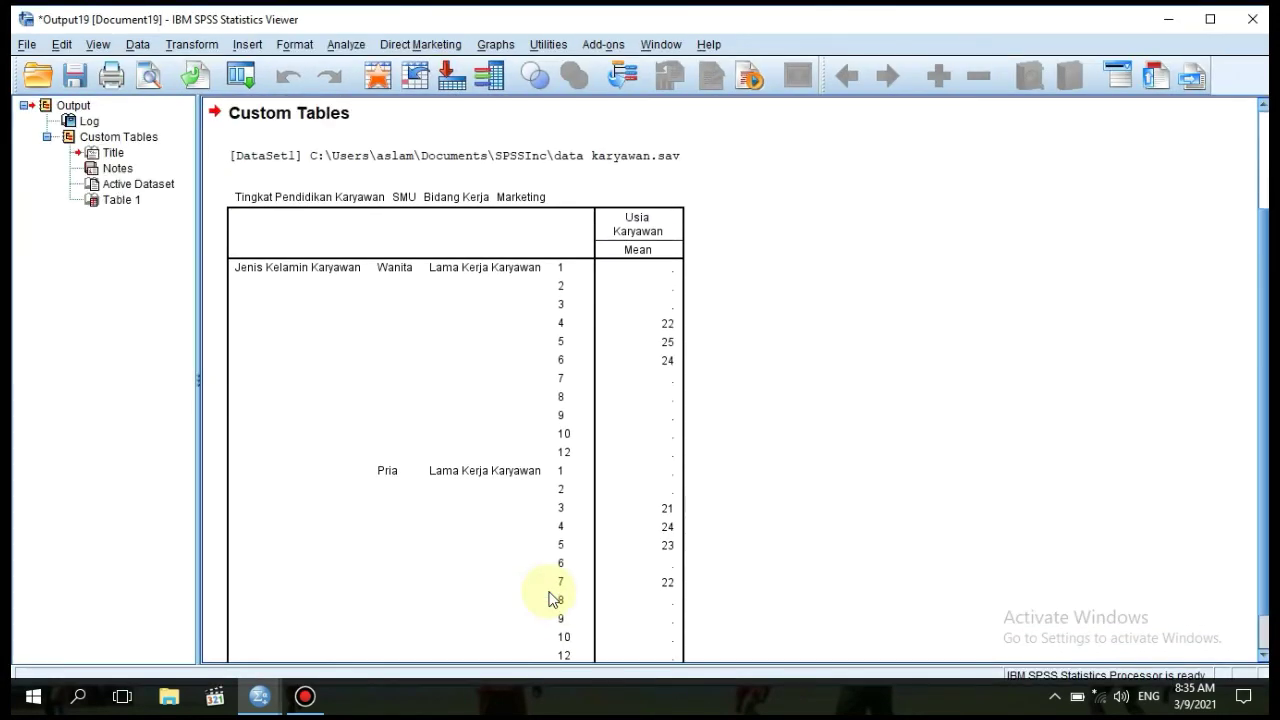
# View the output table's layer for Tingkat Pendidikan Sarjana with Bidang Kerja Akuntansi.
pyautogui.moveTo(1263, 281); pyautogui.dragTo(1263, 318)
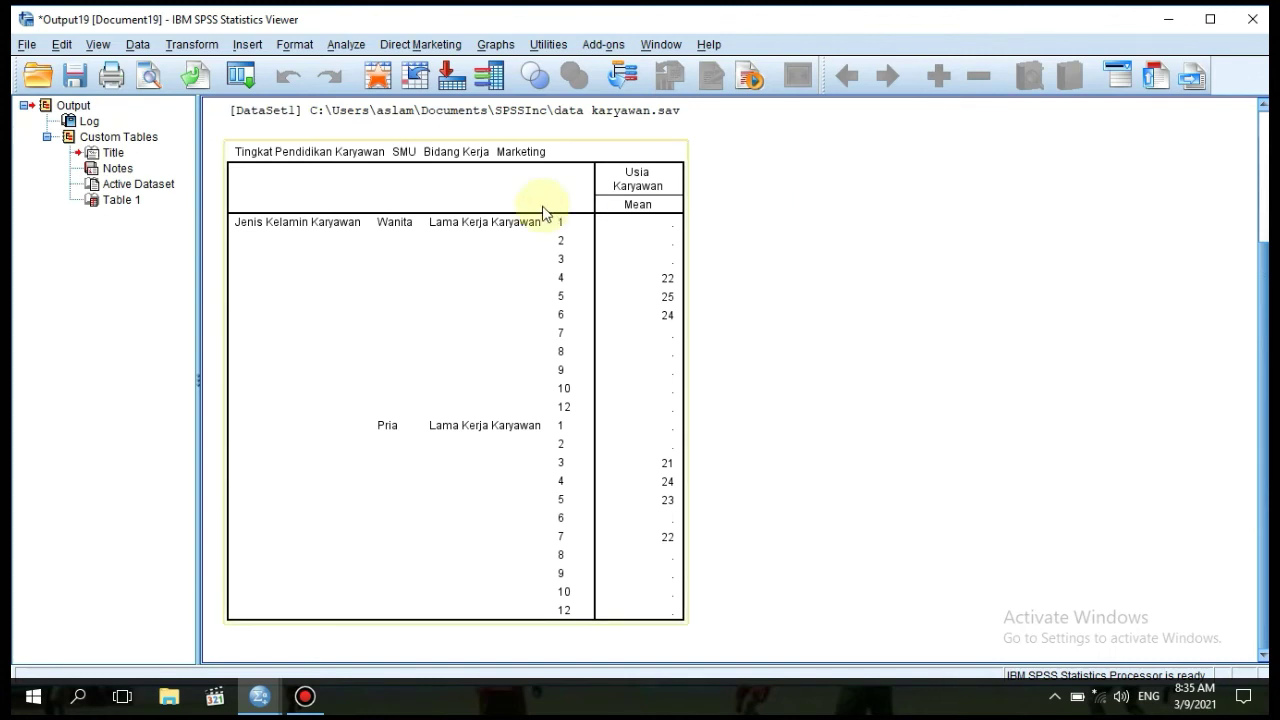
pyautogui.click(505, 170)
pyautogui.doubleClick(505, 170)
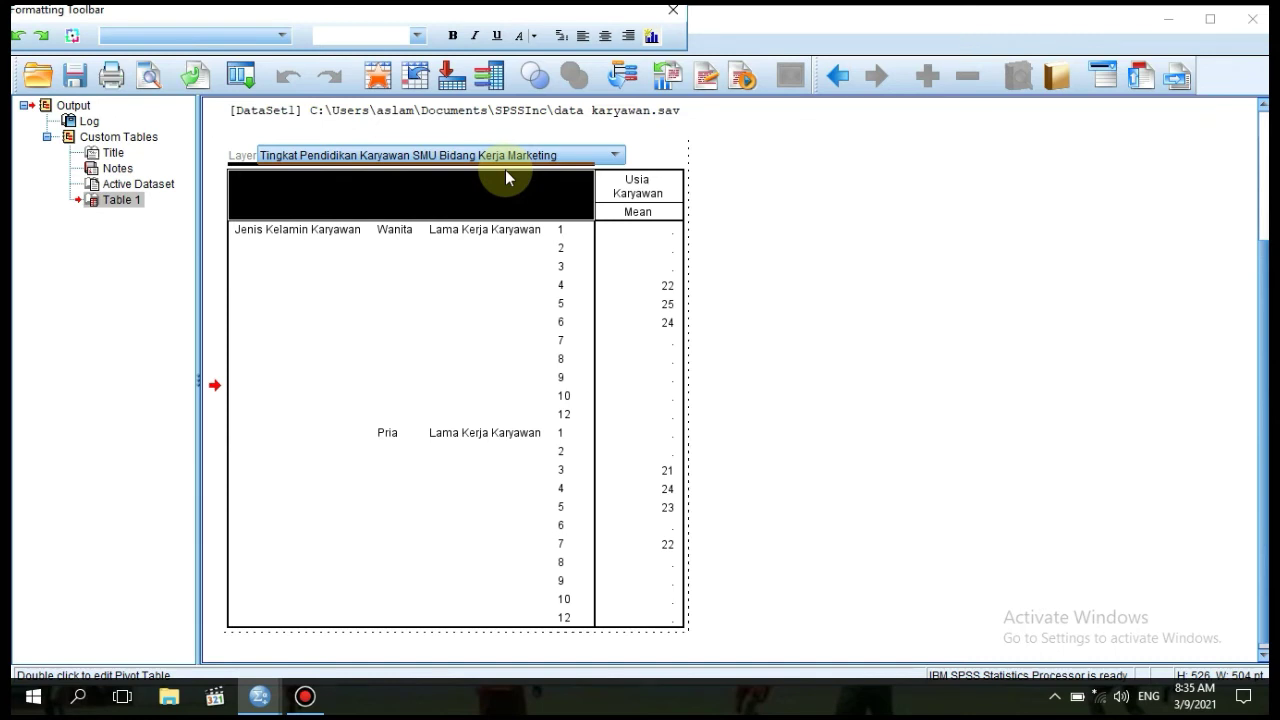
pyautogui.click(510, 155)
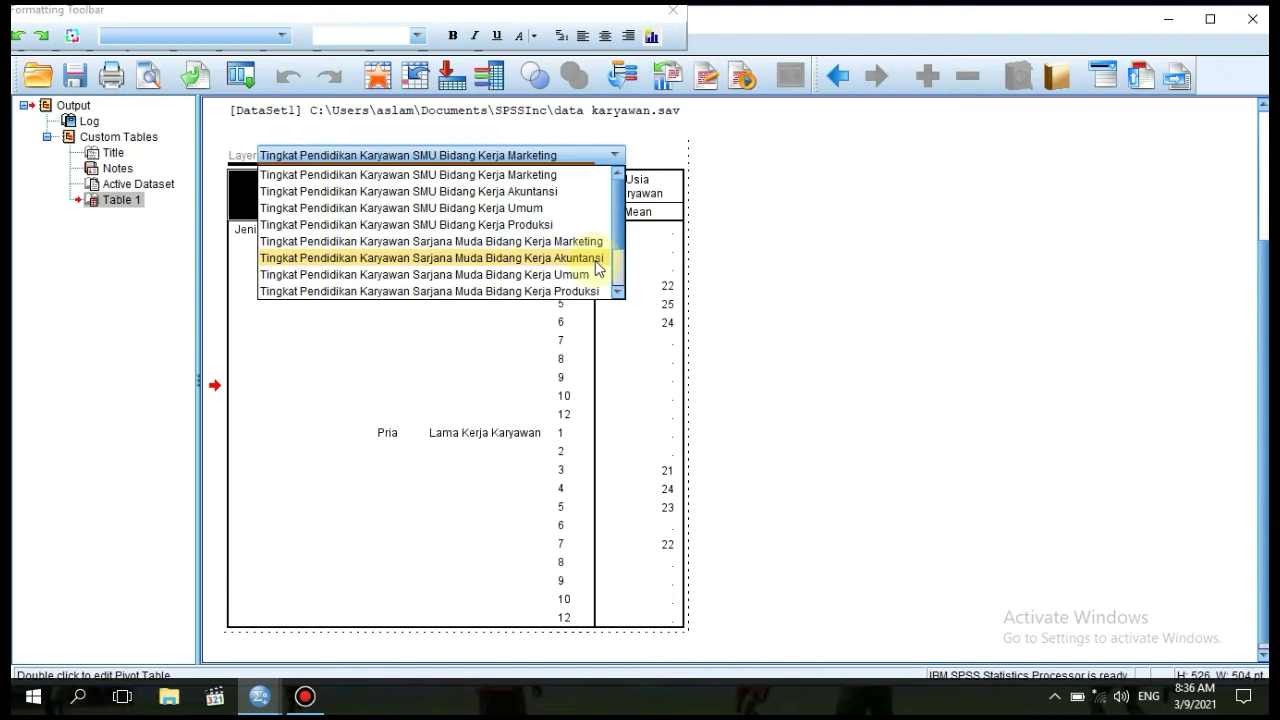
pyautogui.moveTo(620, 222); pyautogui.dragTo(625, 272)
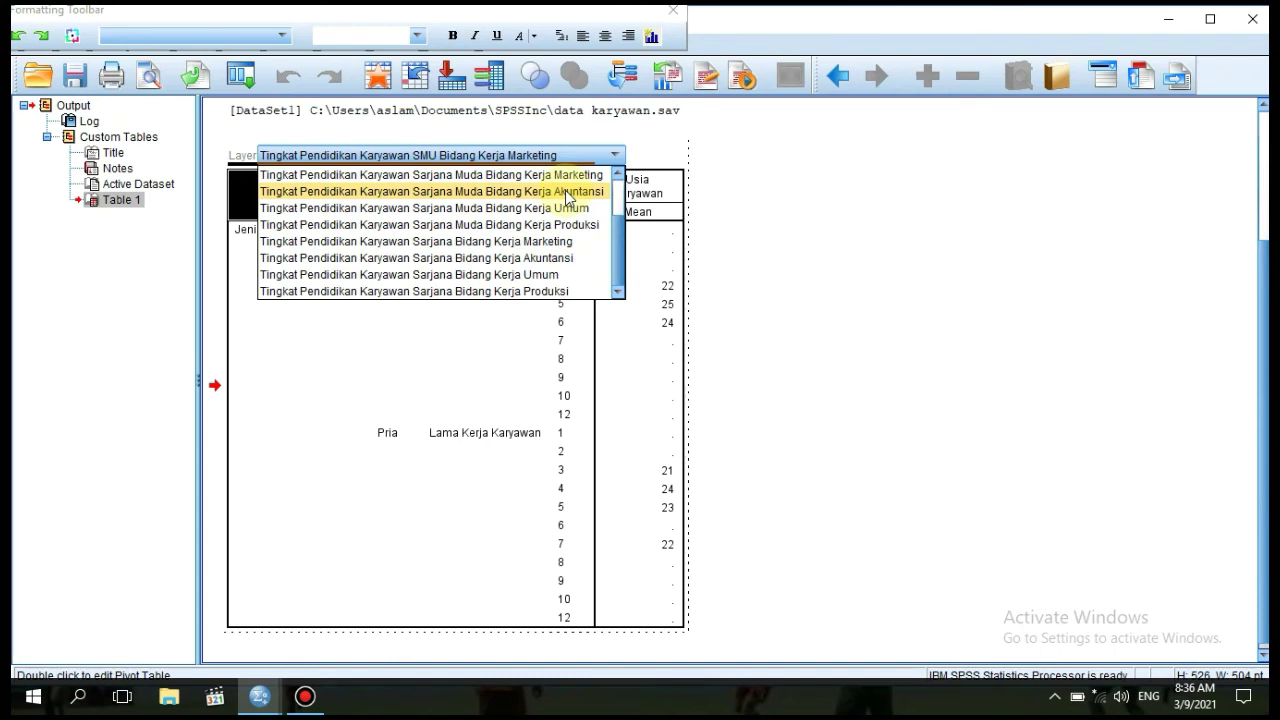
pyautogui.click(561, 260)
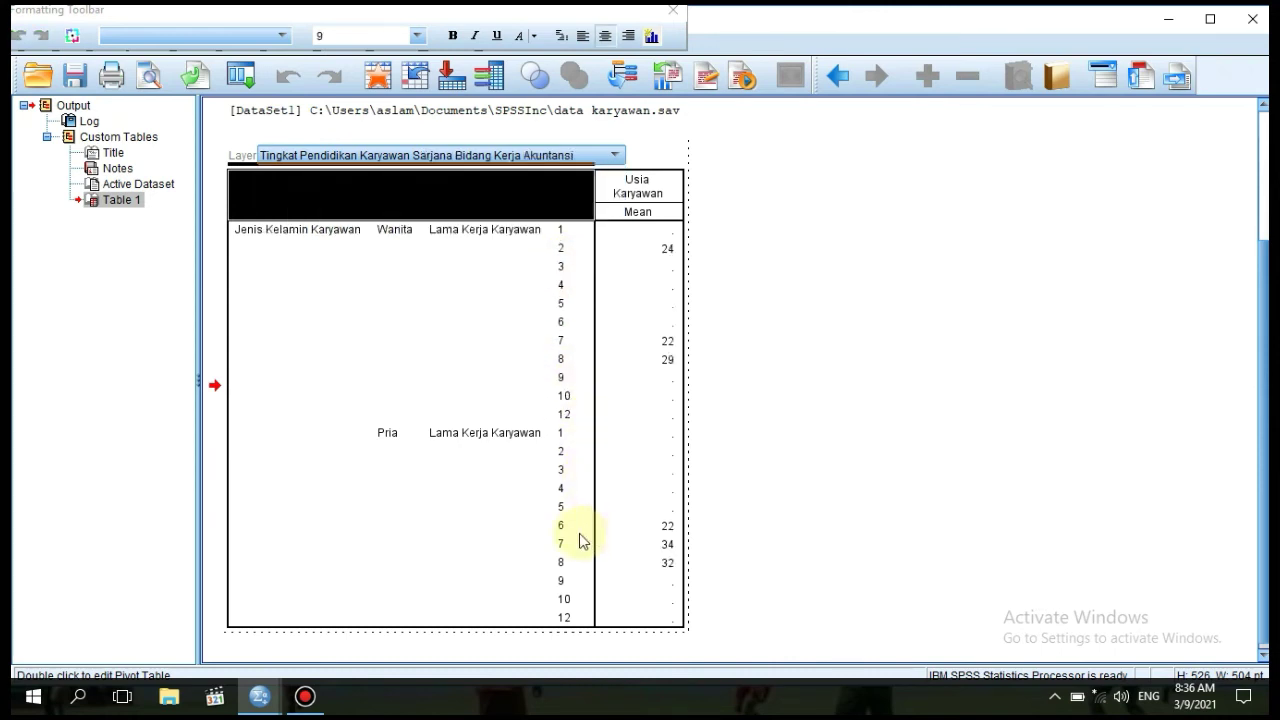
# Examine the mean Usia Karyawan for Pria with a Lama Kerja Karyawan of 6 in the displayed layer.
pyautogui.click(662, 533)
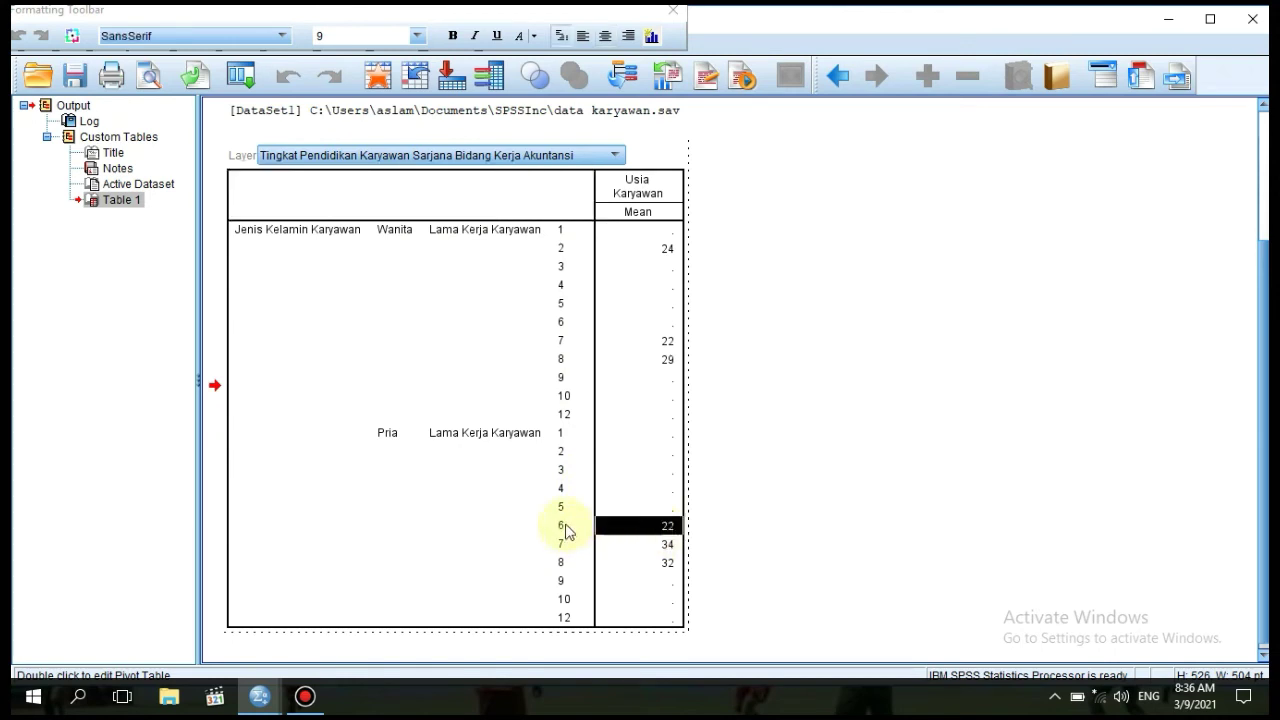
pyautogui.click(563, 526)
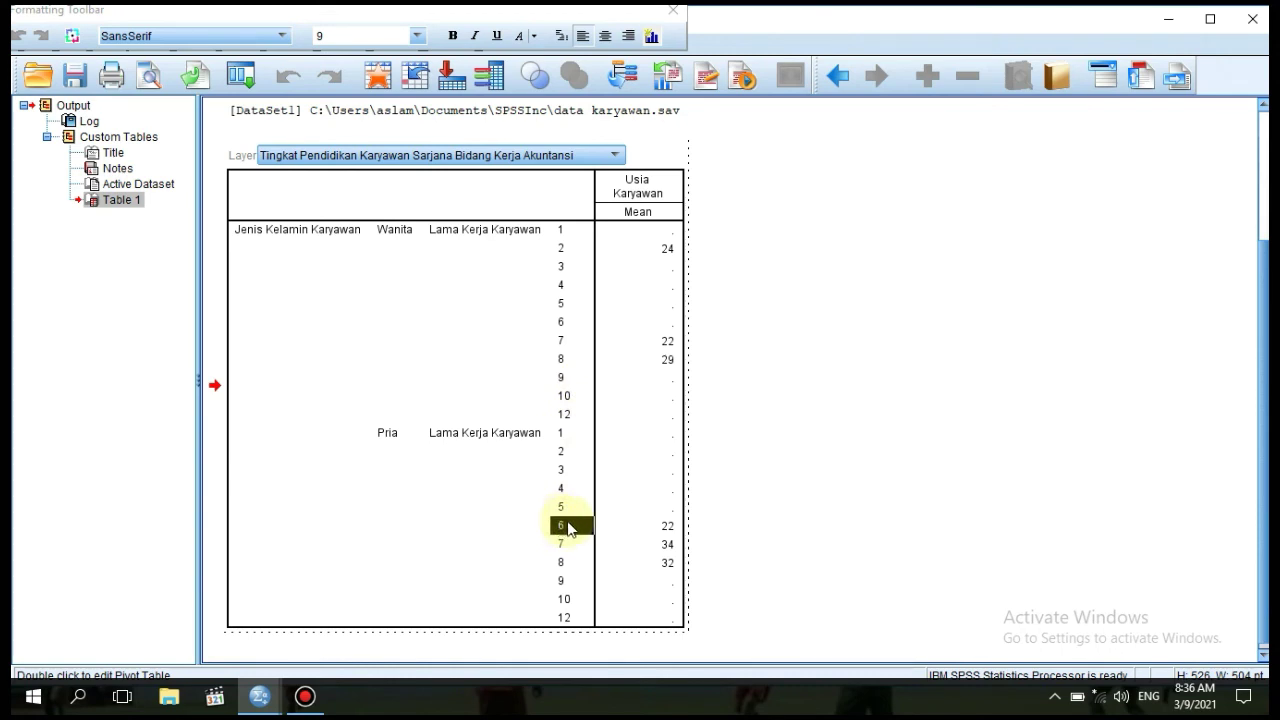
pyautogui.click(664, 533)
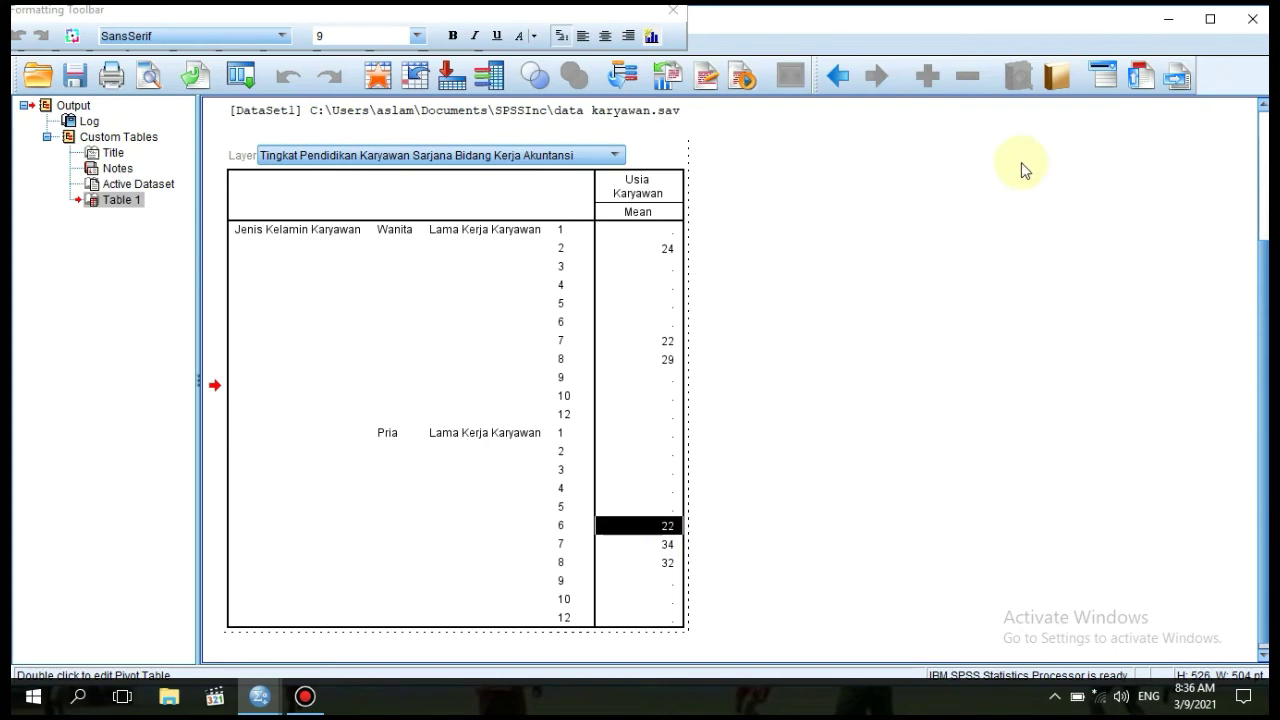
# Discard the mean-age output without saving and reset all settings of the custom table definition.
pyautogui.click(1252, 19)
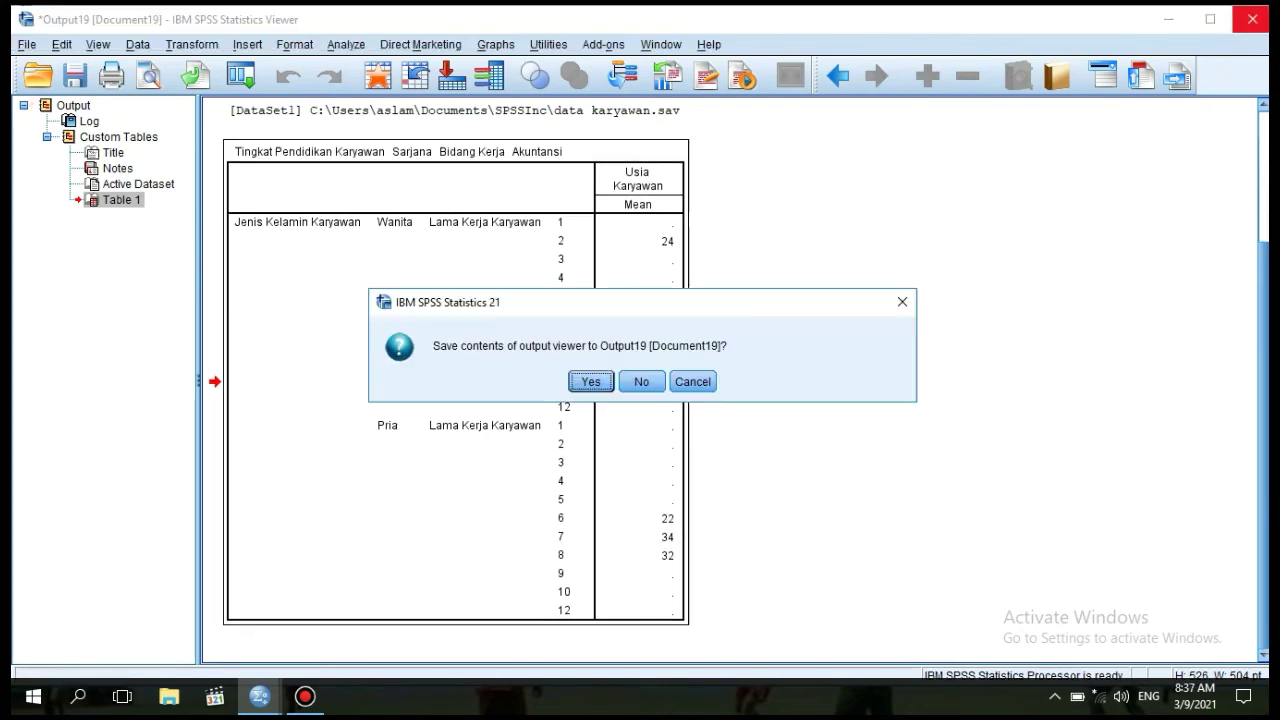
pyautogui.click(644, 383)
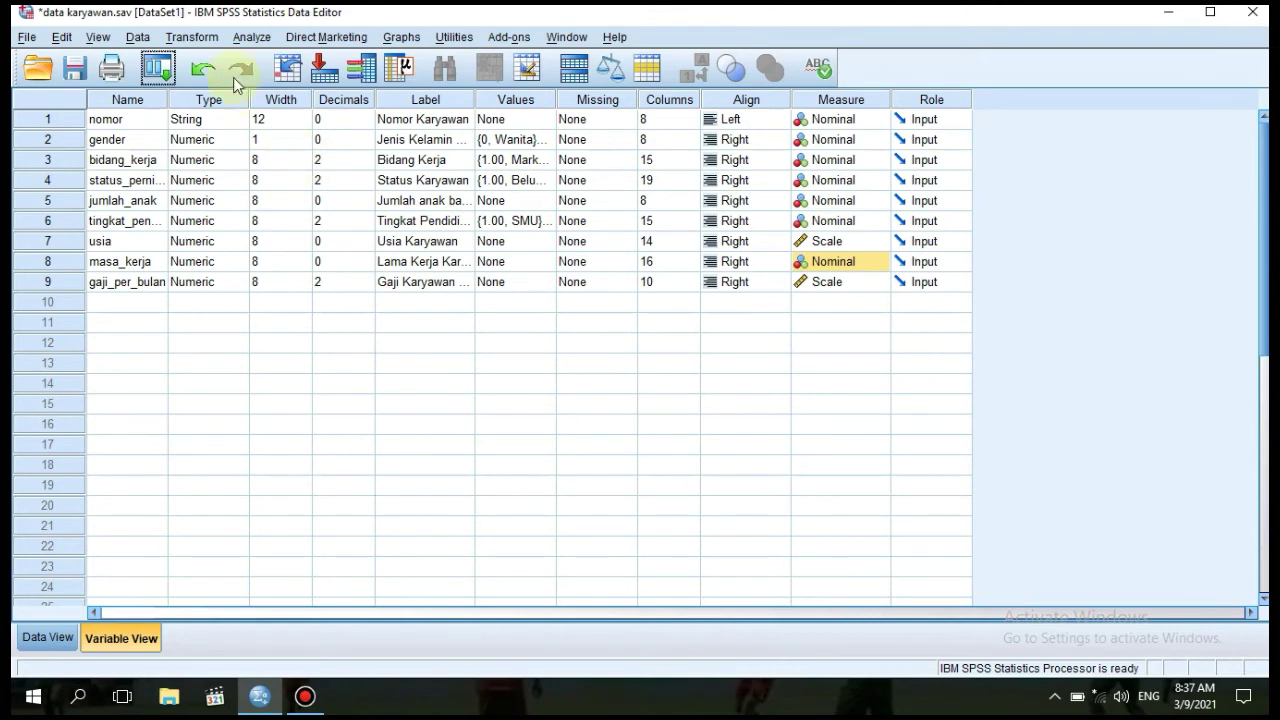
pyautogui.click(242, 40)
pyautogui.moveTo(290, 106)
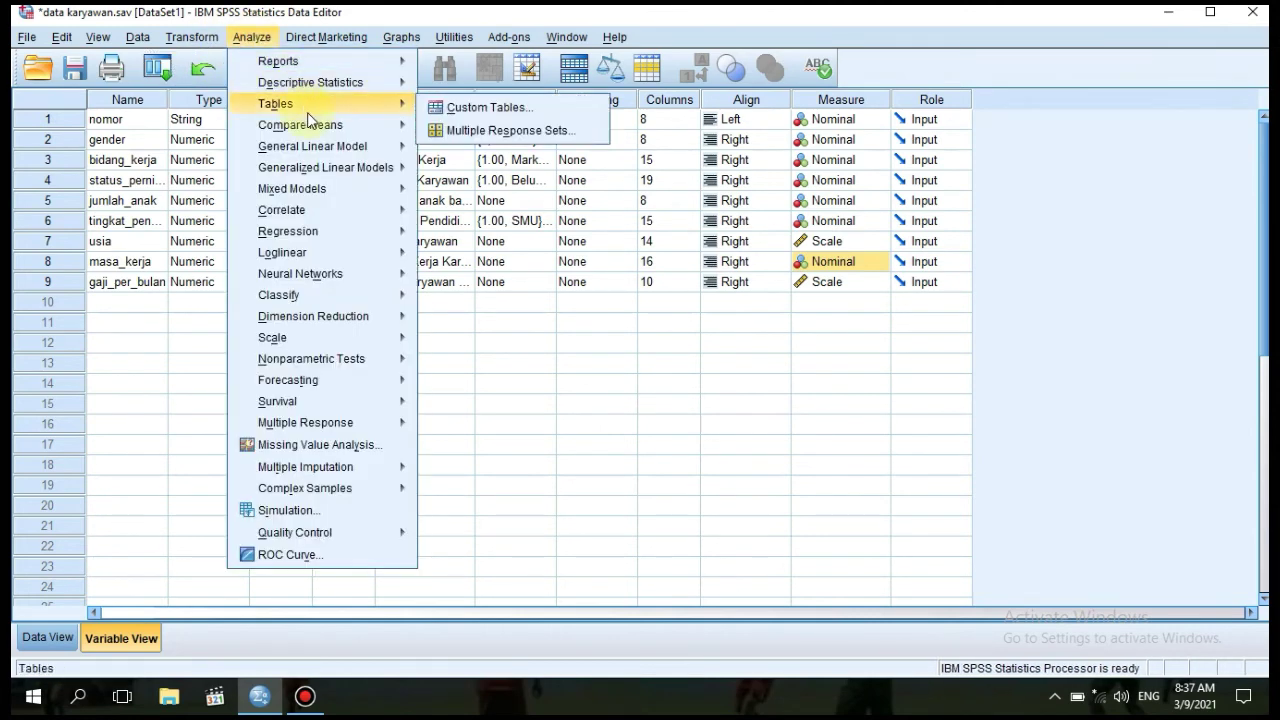
pyautogui.click(430, 107)
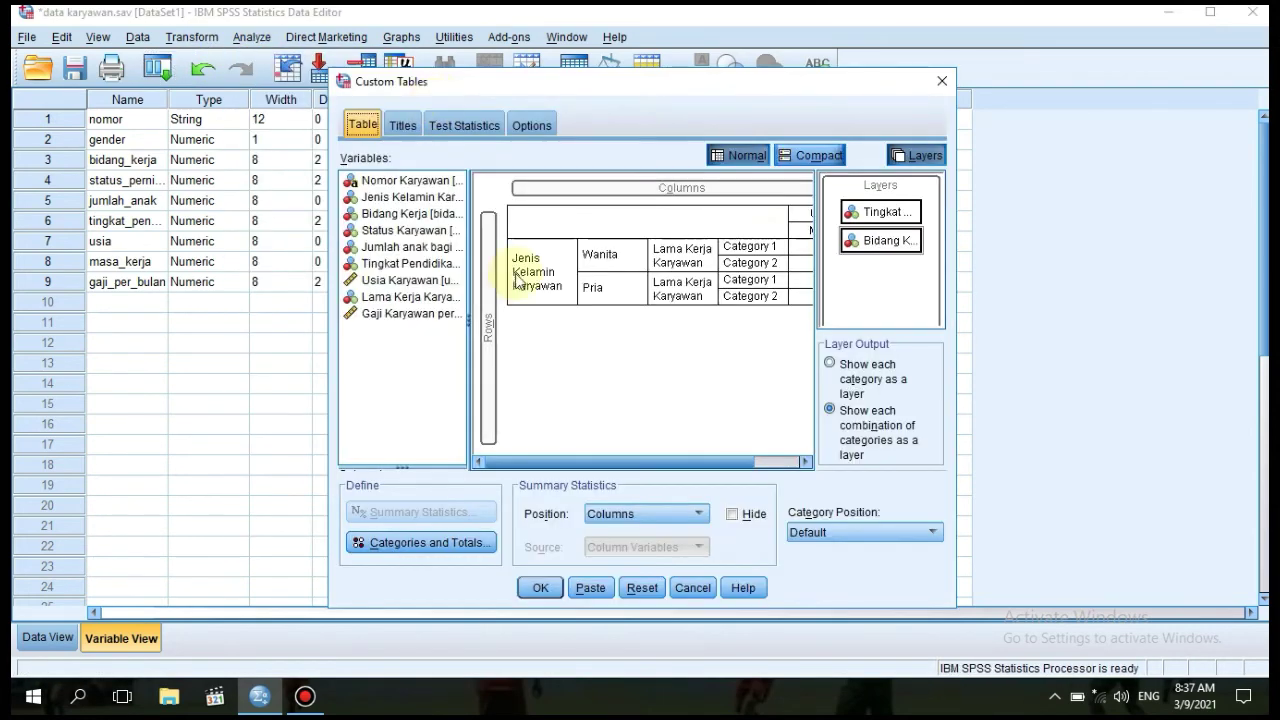
pyautogui.click(660, 587)
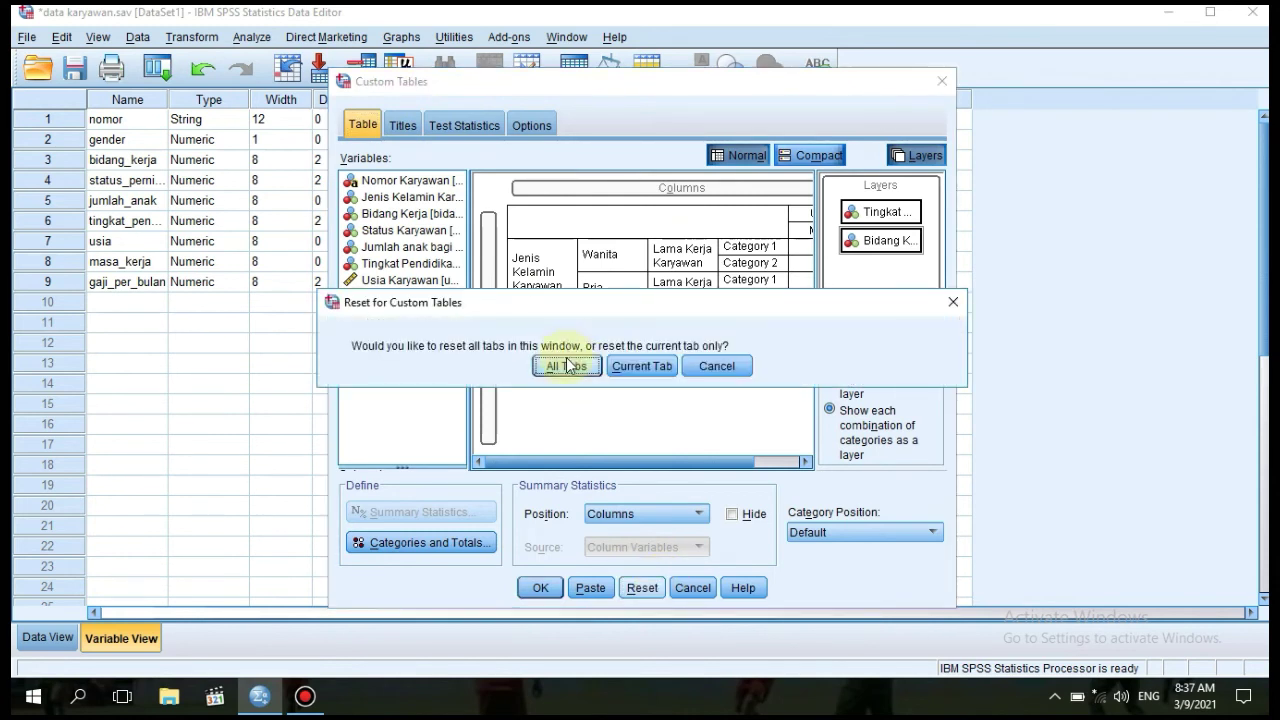
pyautogui.click(567, 366)
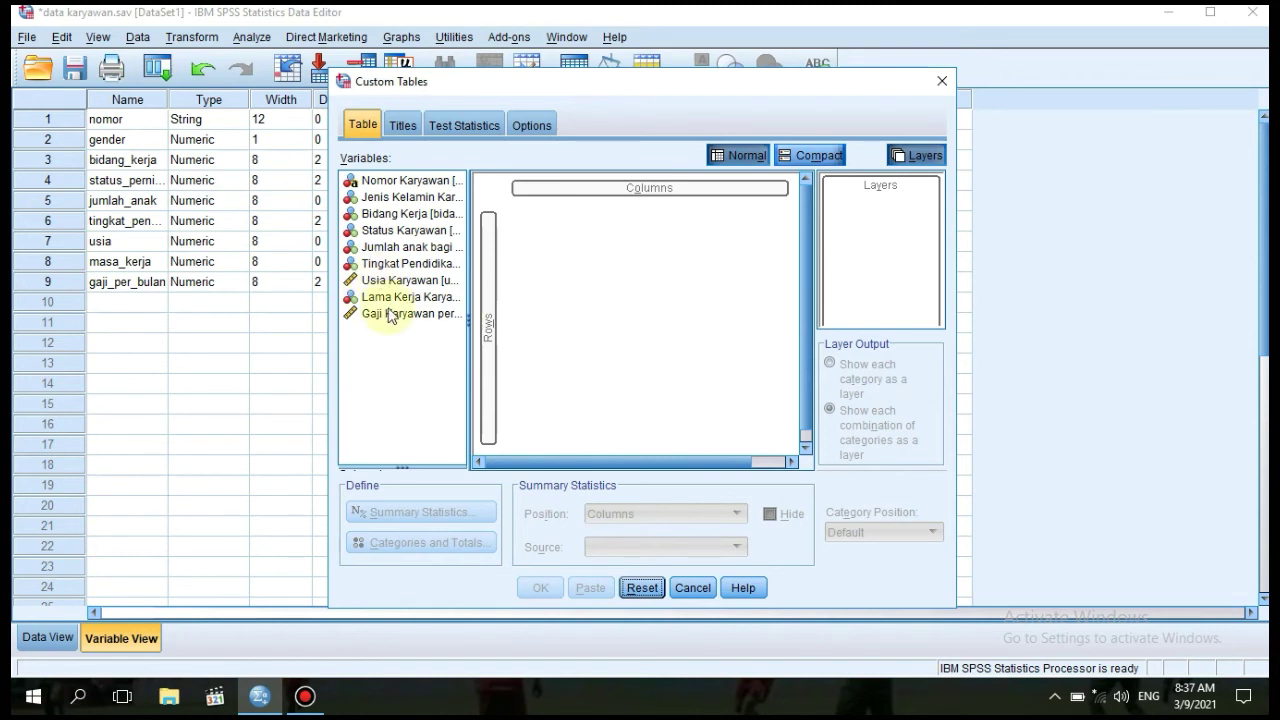
# Lay out Gaji Karyawan per bulan in columns with Lama Kerja Karyawan nested within Jenis Kelamin Karyawan in rows.
pyautogui.moveTo(390, 315); pyautogui.dragTo(608, 193)
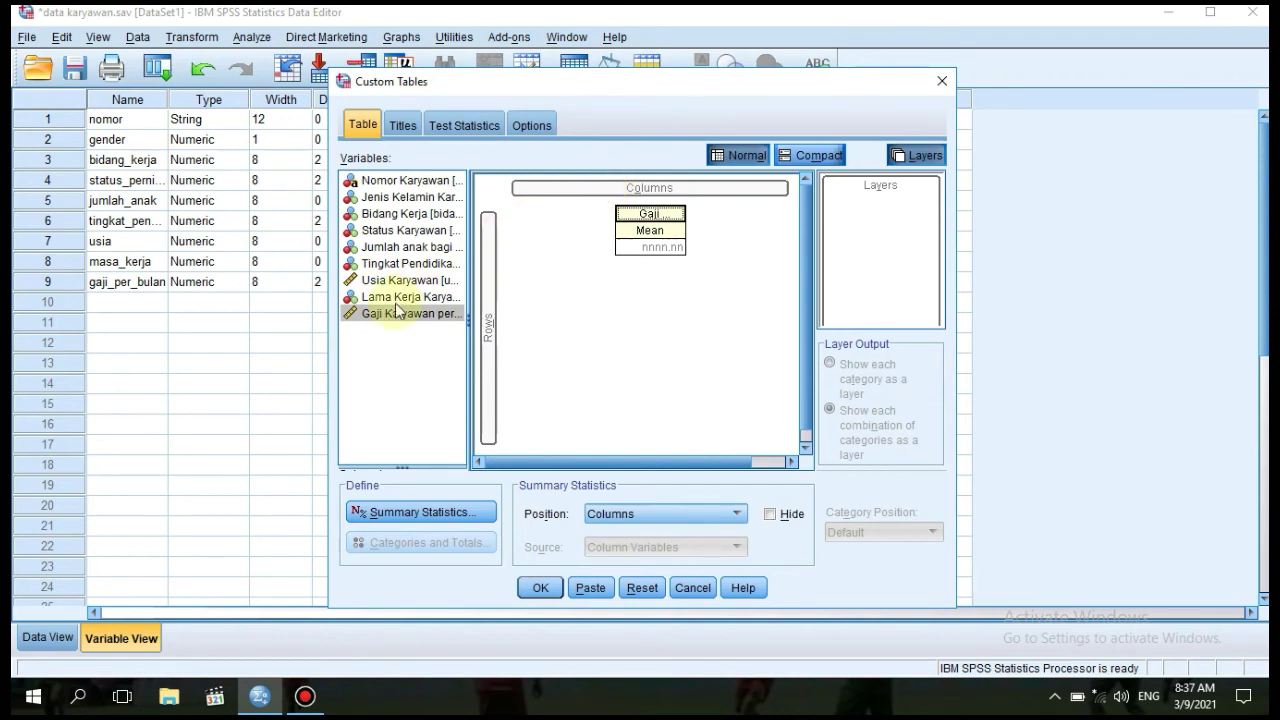
pyautogui.moveTo(386, 198); pyautogui.dragTo(489, 266)
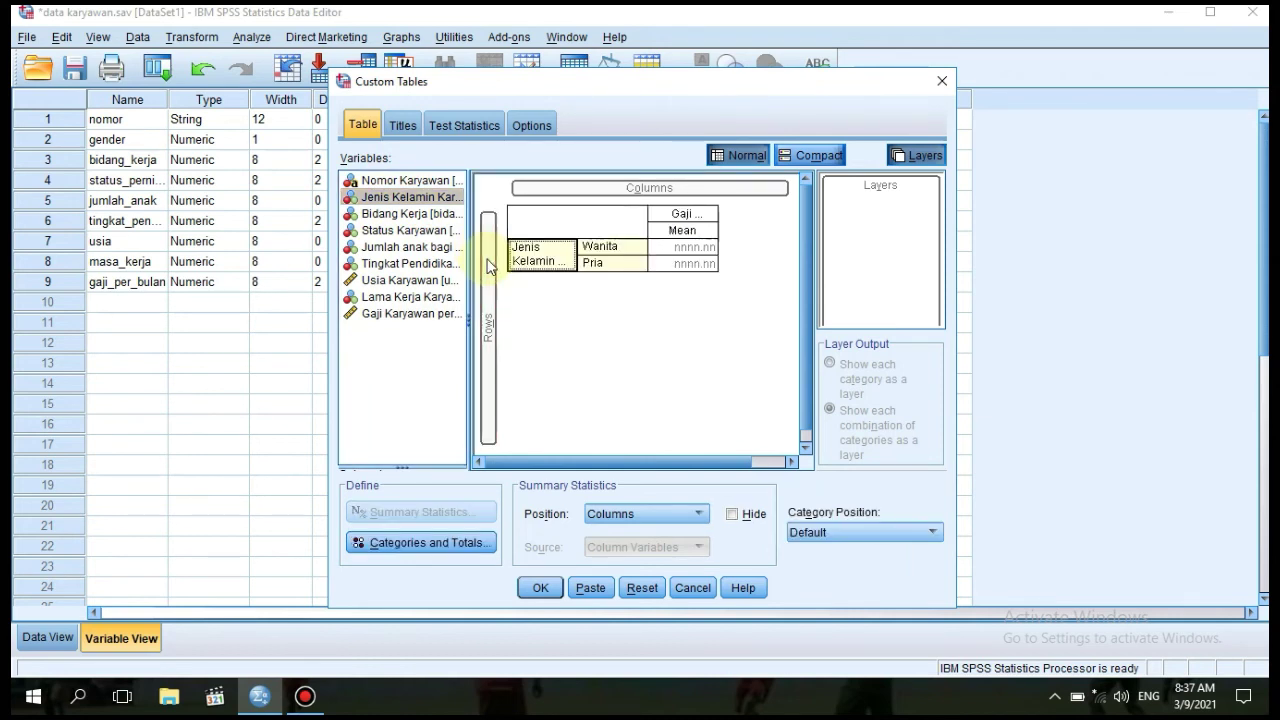
pyautogui.moveTo(405, 296); pyautogui.dragTo(632, 258)
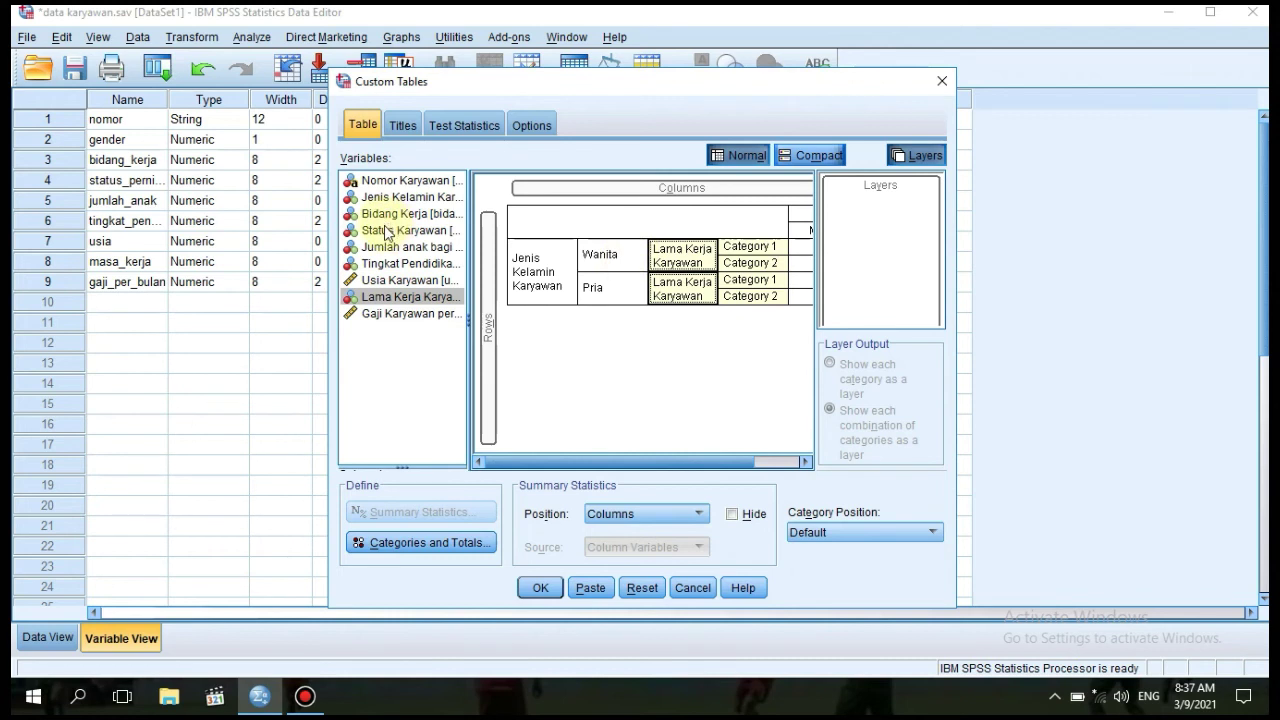
# Add Status Karyawan, Tingkat Pendidikan Karyawan and Bidang Kerja as layers in that order and generate the mean-salary table.
pyautogui.moveTo(386, 232); pyautogui.dragTo(868, 222)
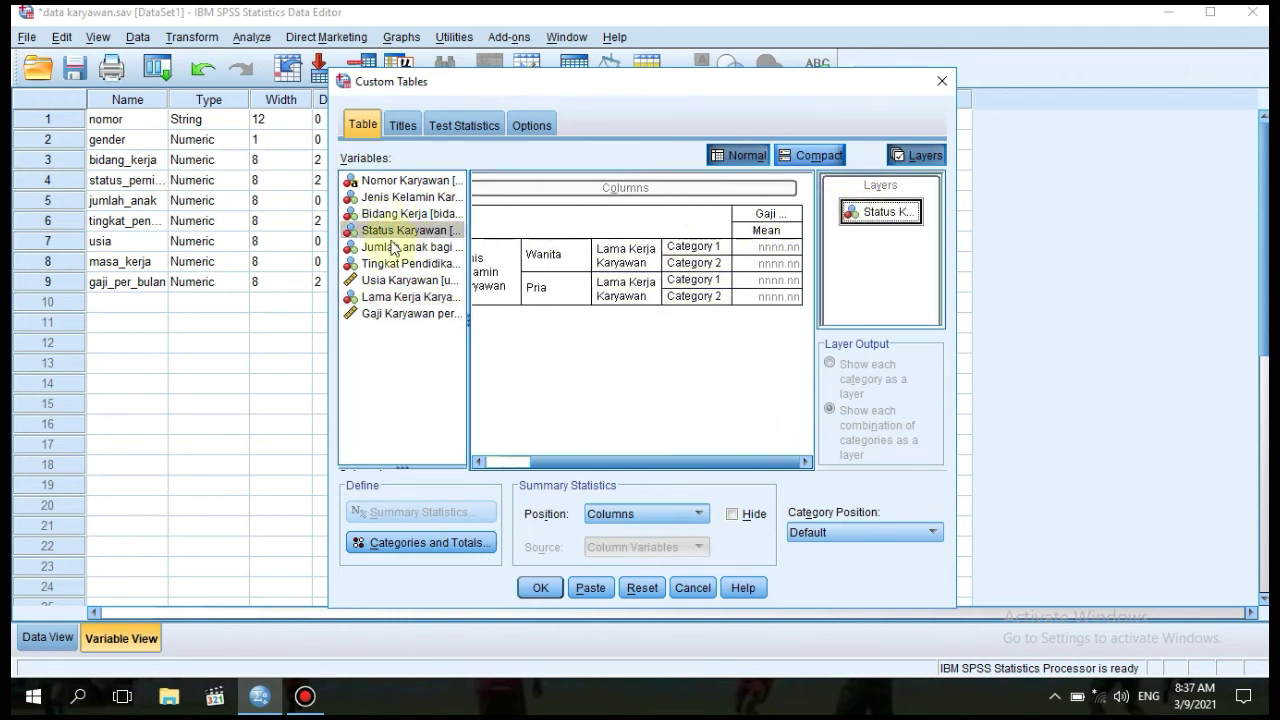
pyautogui.moveTo(369, 216); pyautogui.dragTo(873, 225)
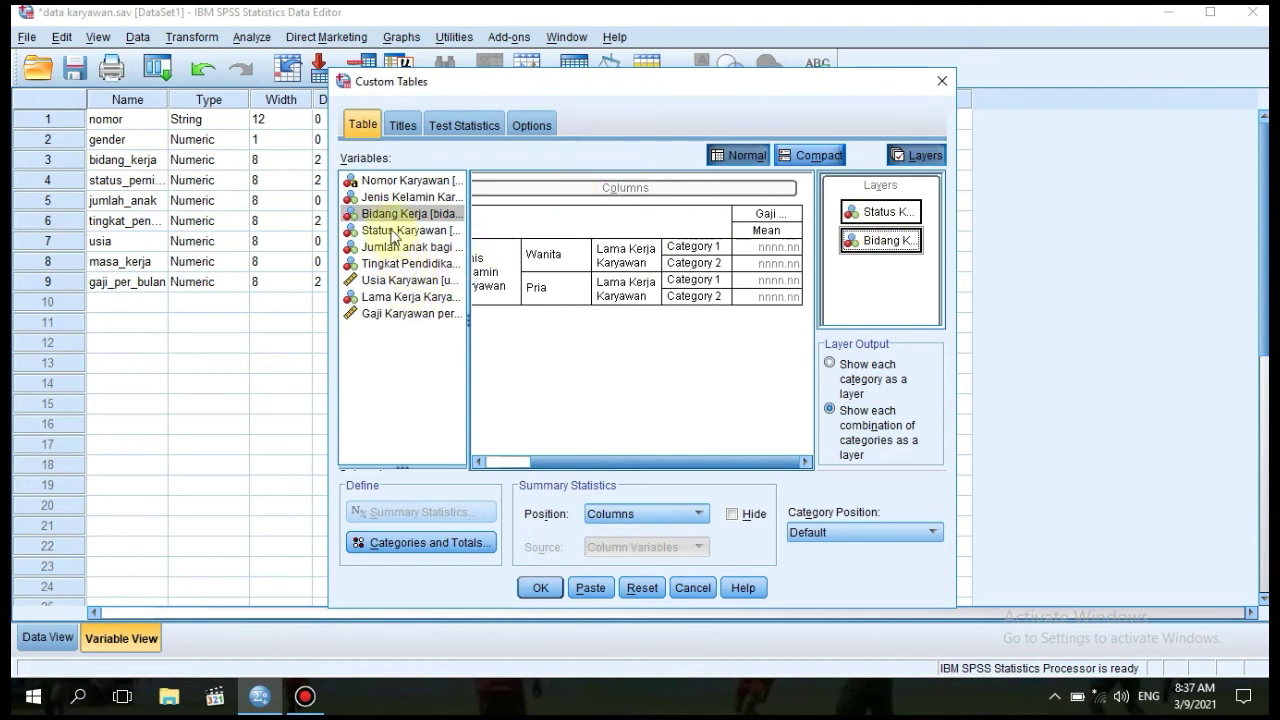
pyautogui.moveTo(392, 268); pyautogui.dragTo(860, 253)
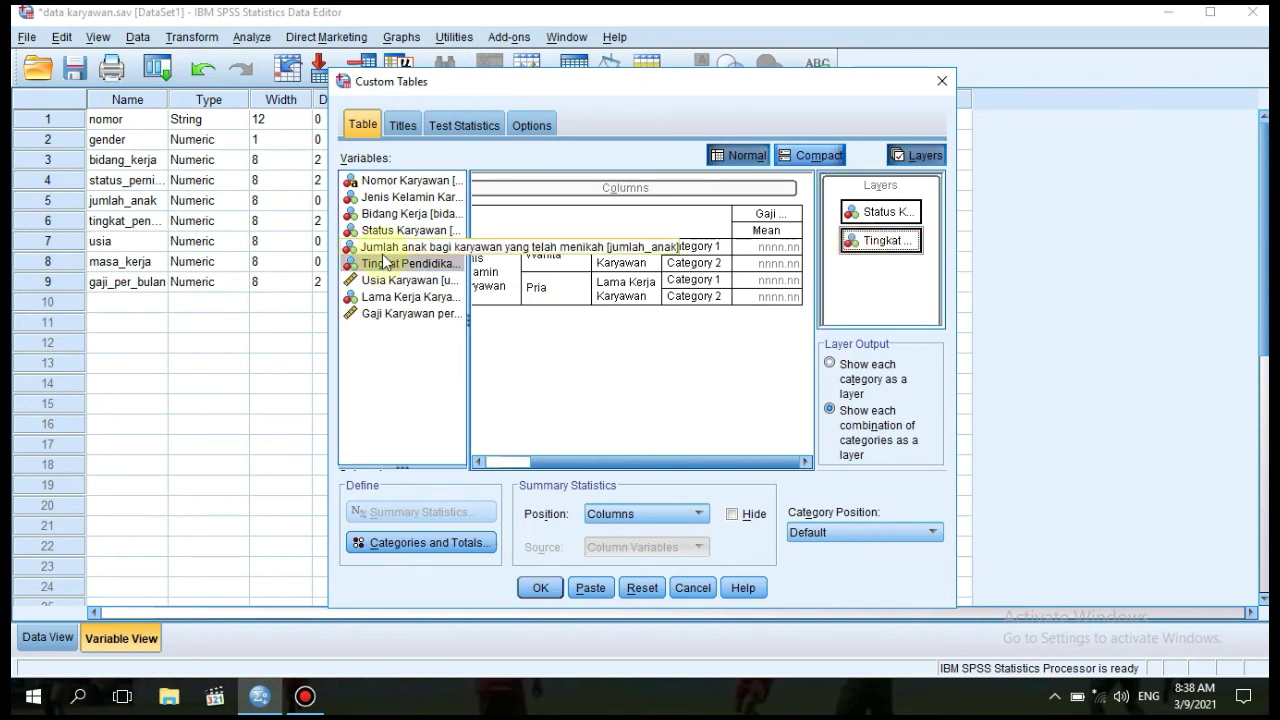
pyautogui.moveTo(378, 214); pyautogui.dragTo(880, 262)
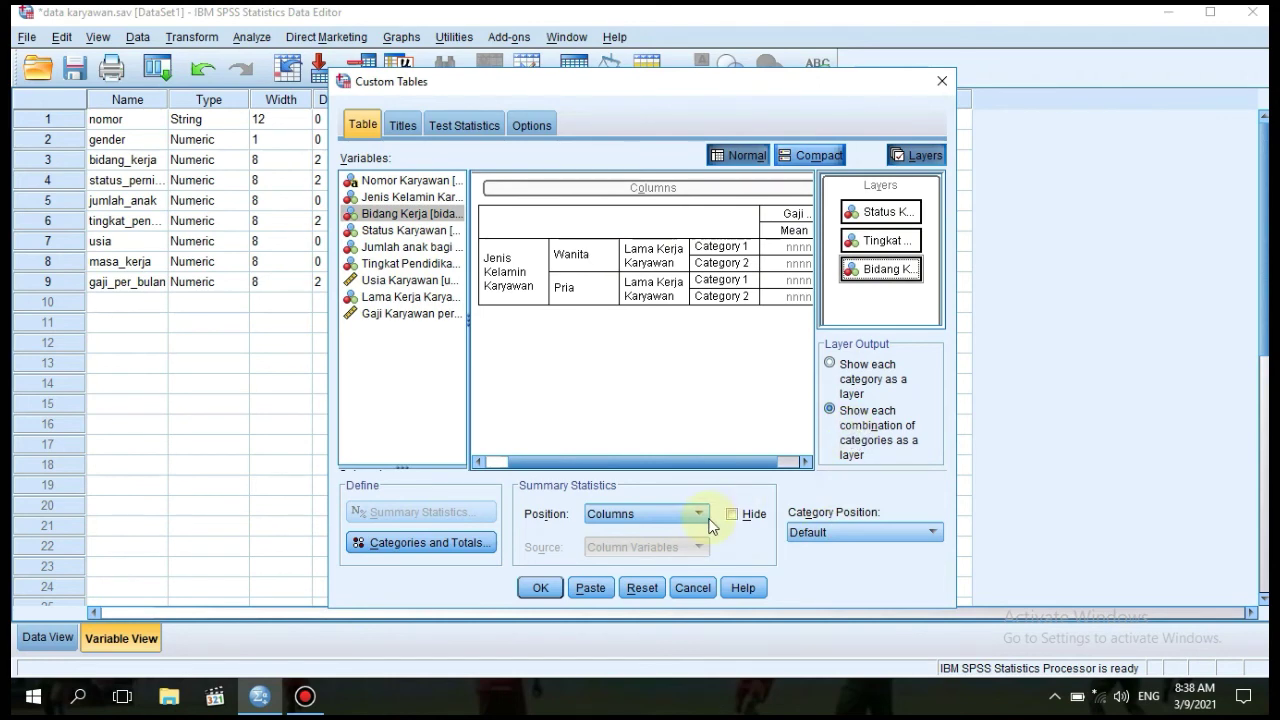
pyautogui.click(539, 589)
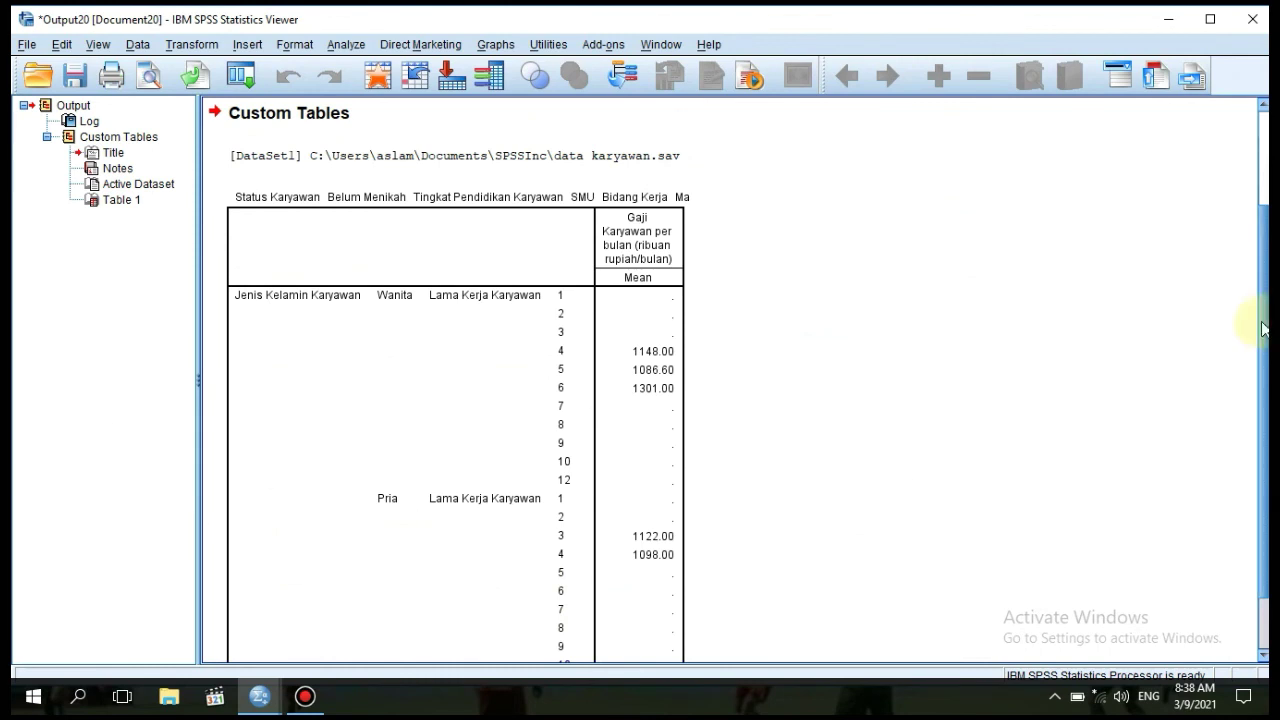
# View the output table's layer for Status Karyawan Menikah, Tingkat Pendidikan SMU and Bidang Kerja Produksi.
pyautogui.moveTo(1262, 320); pyautogui.dragTo(1262, 379)
pyautogui.doubleClick(556, 328)
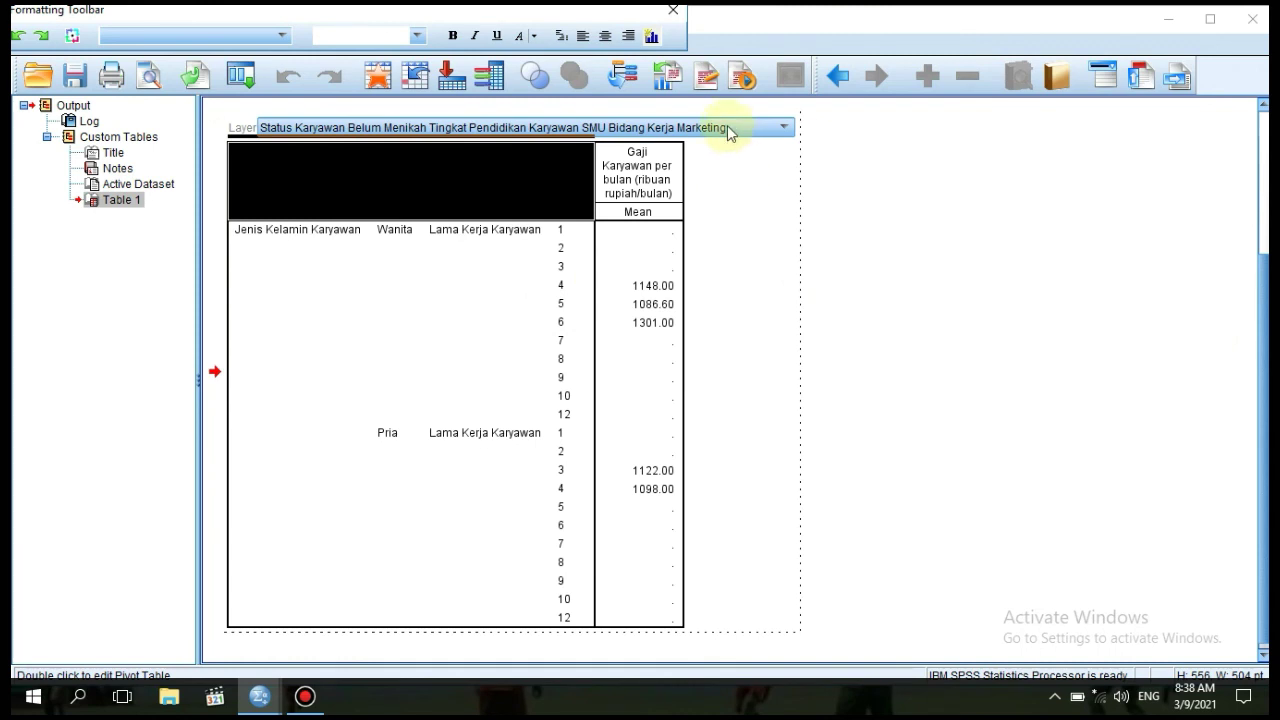
pyautogui.click(599, 125)
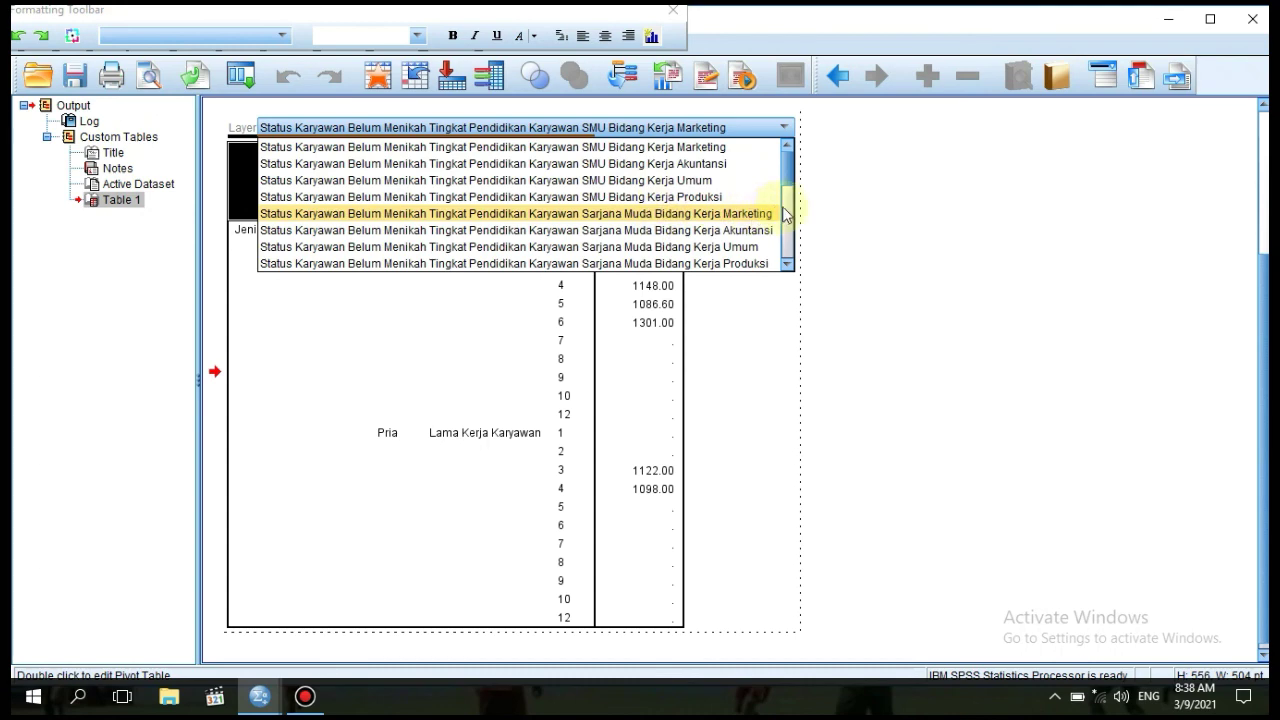
pyautogui.scroll(-1, 788, 180)
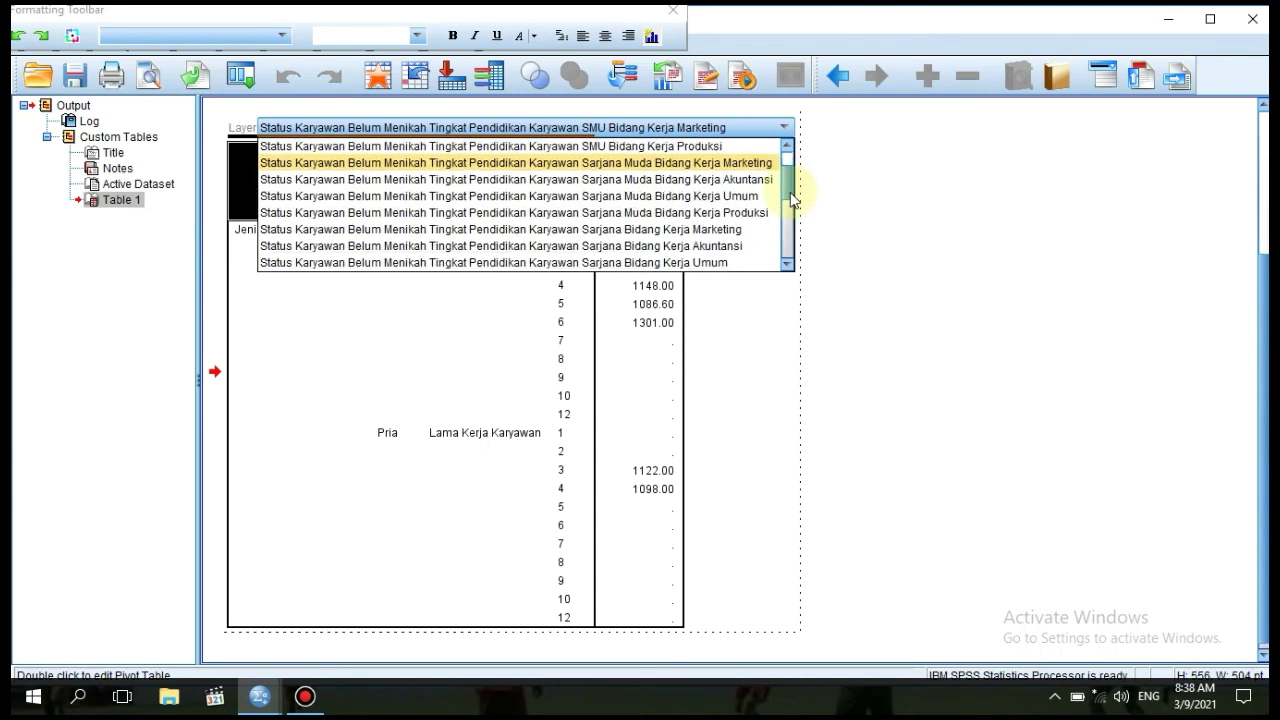
pyautogui.moveTo(790, 200); pyautogui.dragTo(790, 172)
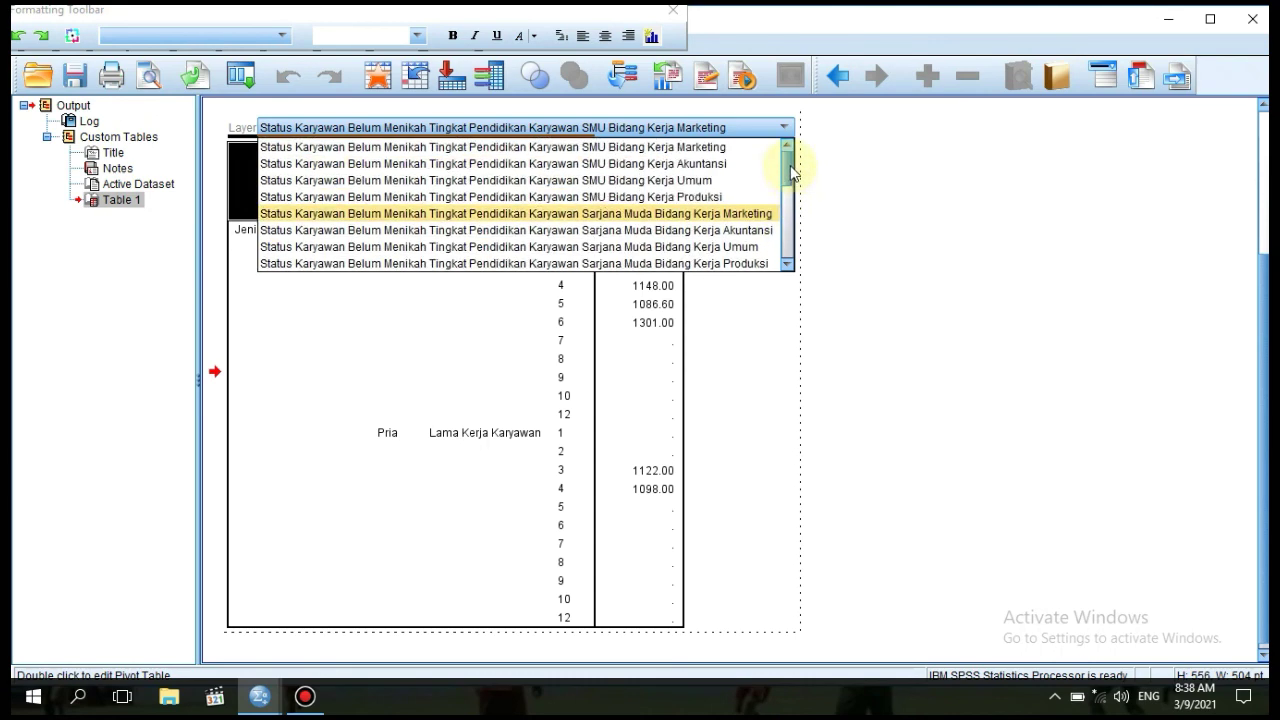
pyautogui.moveTo(790, 165); pyautogui.dragTo(803, 240)
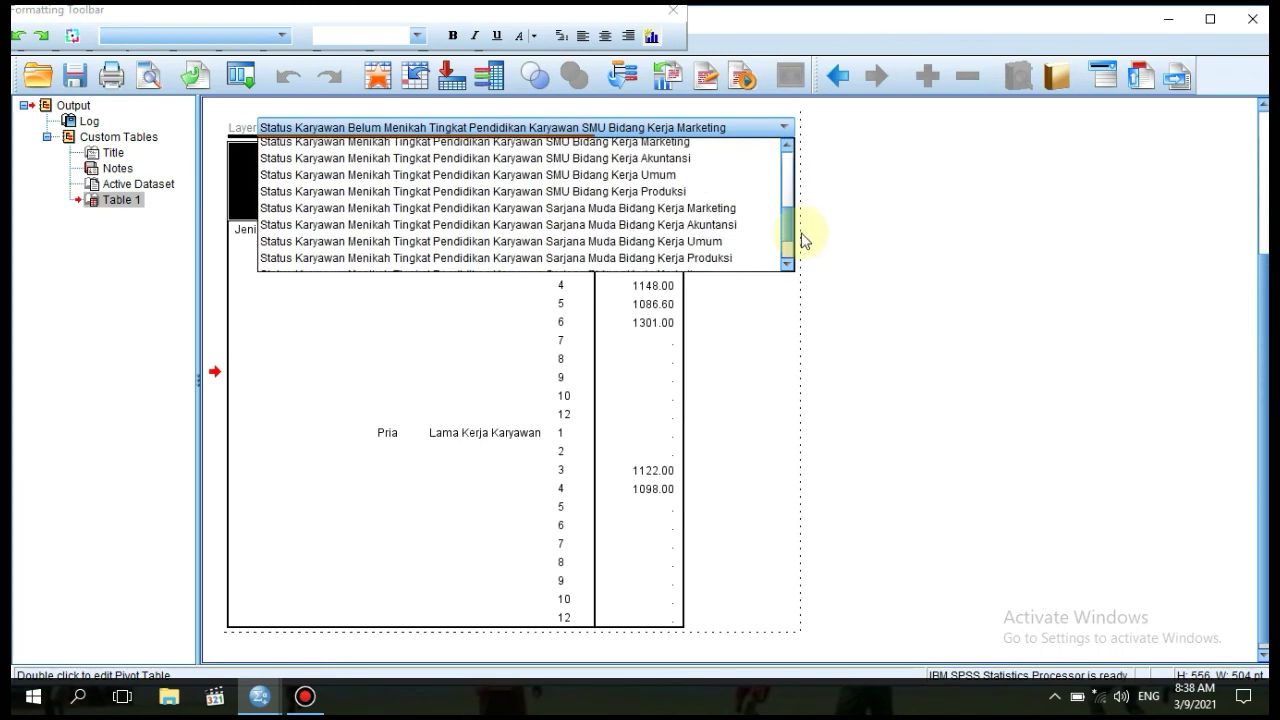
pyautogui.click(672, 203)
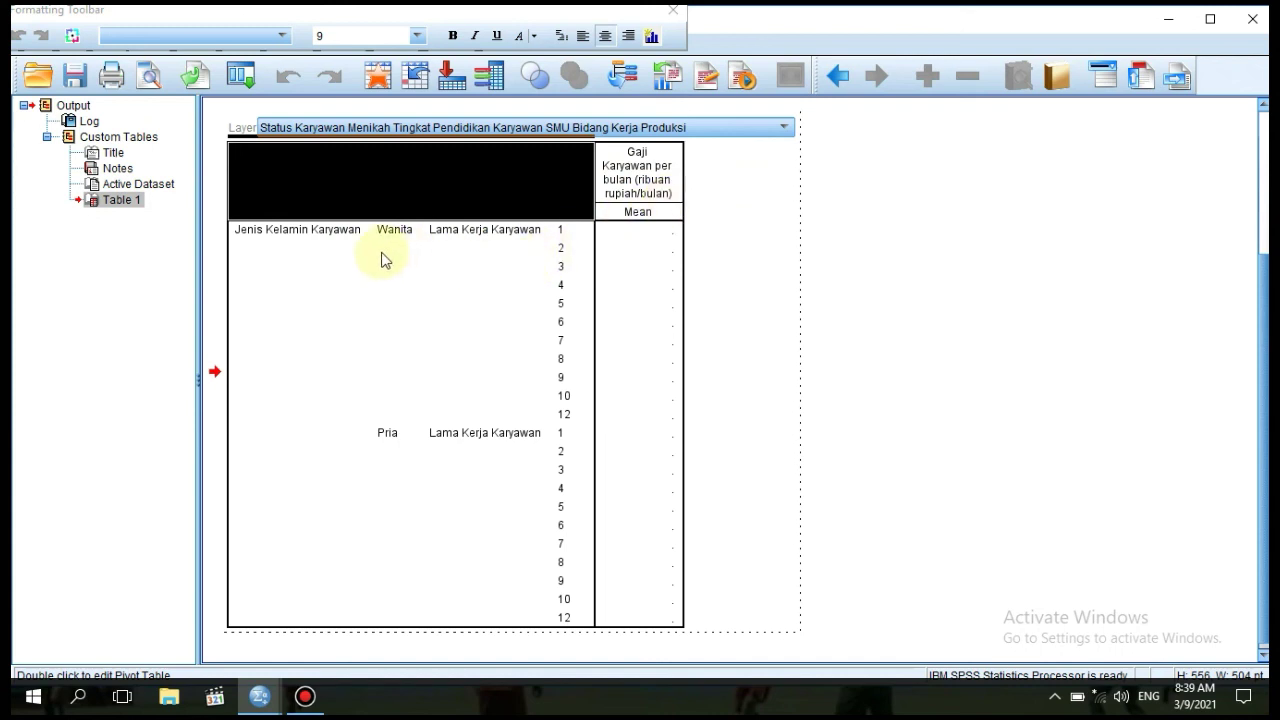
# Examine the mean salary for Wanita with a Lama Kerja Karyawan of 5 in the displayed layer.
pyautogui.click(556, 305)
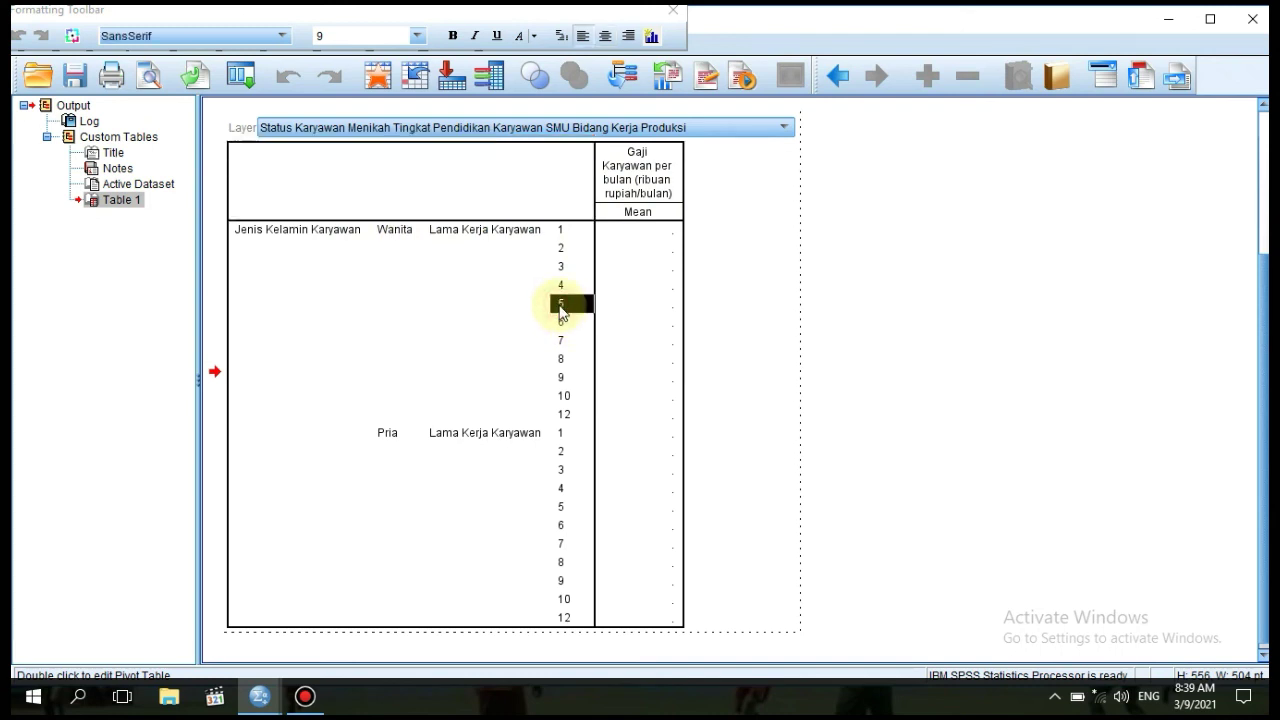
pyautogui.click(673, 312)
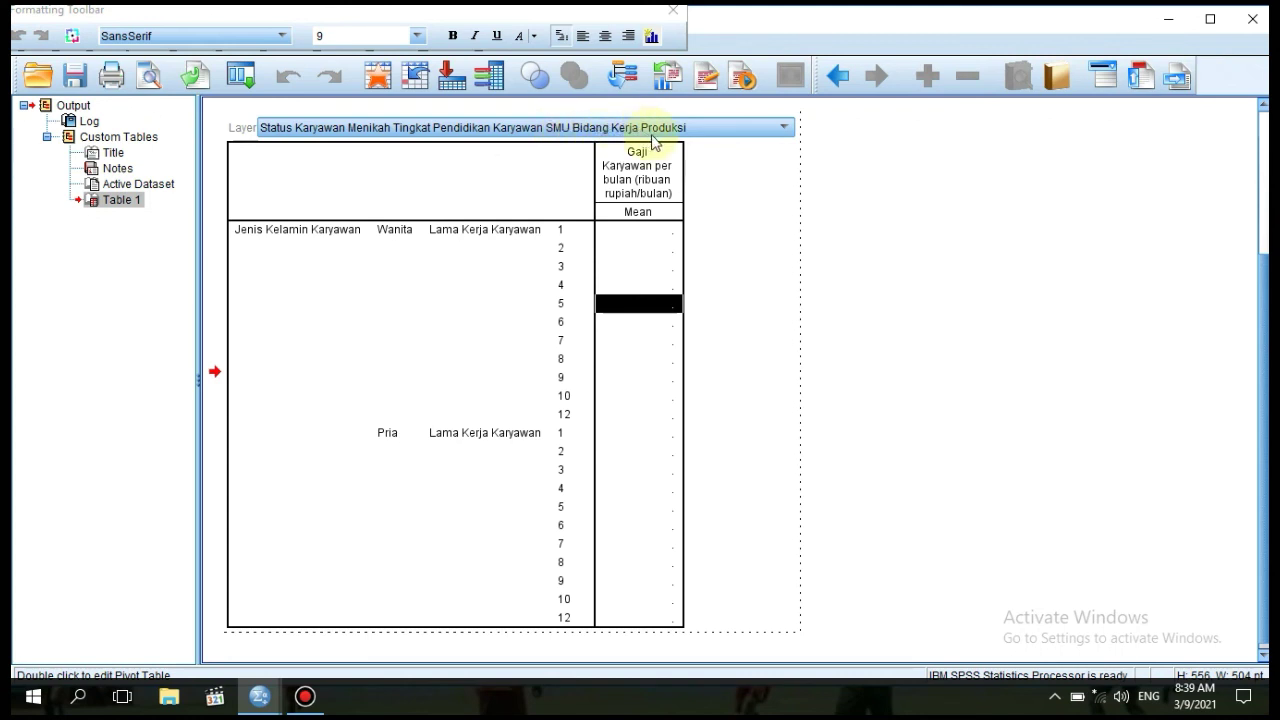
pyautogui.click(559, 310)
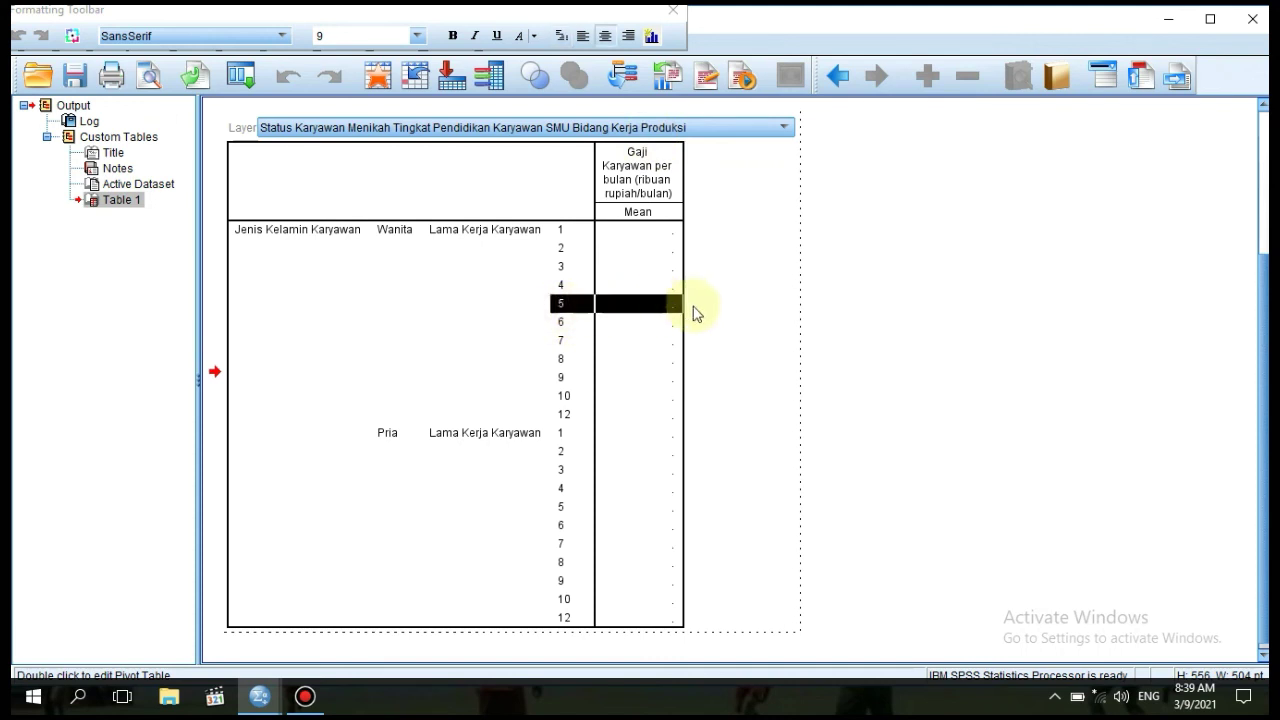
# View the Belum Menikah, SMU layers of the salary table for Bidang Kerja Marketing and for Produksi.
pyautogui.click(753, 128)
pyautogui.moveTo(789, 222); pyautogui.dragTo(791, 163)
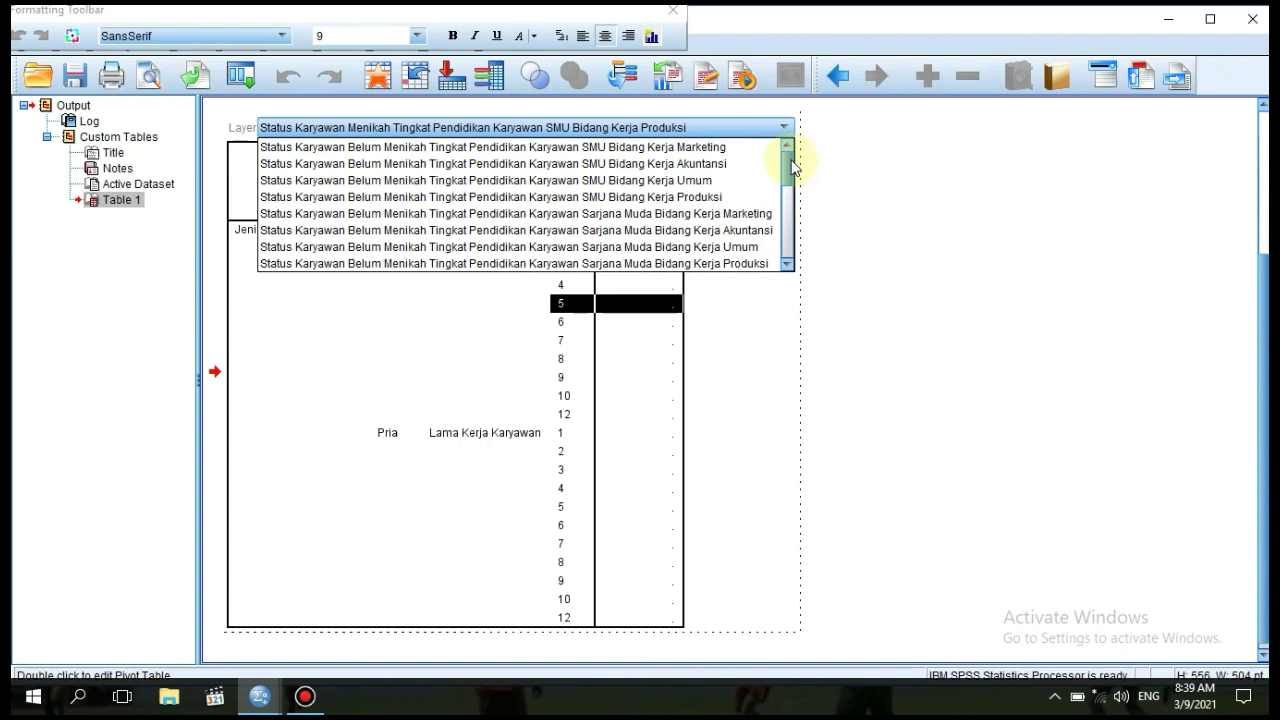
pyautogui.click(720, 150)
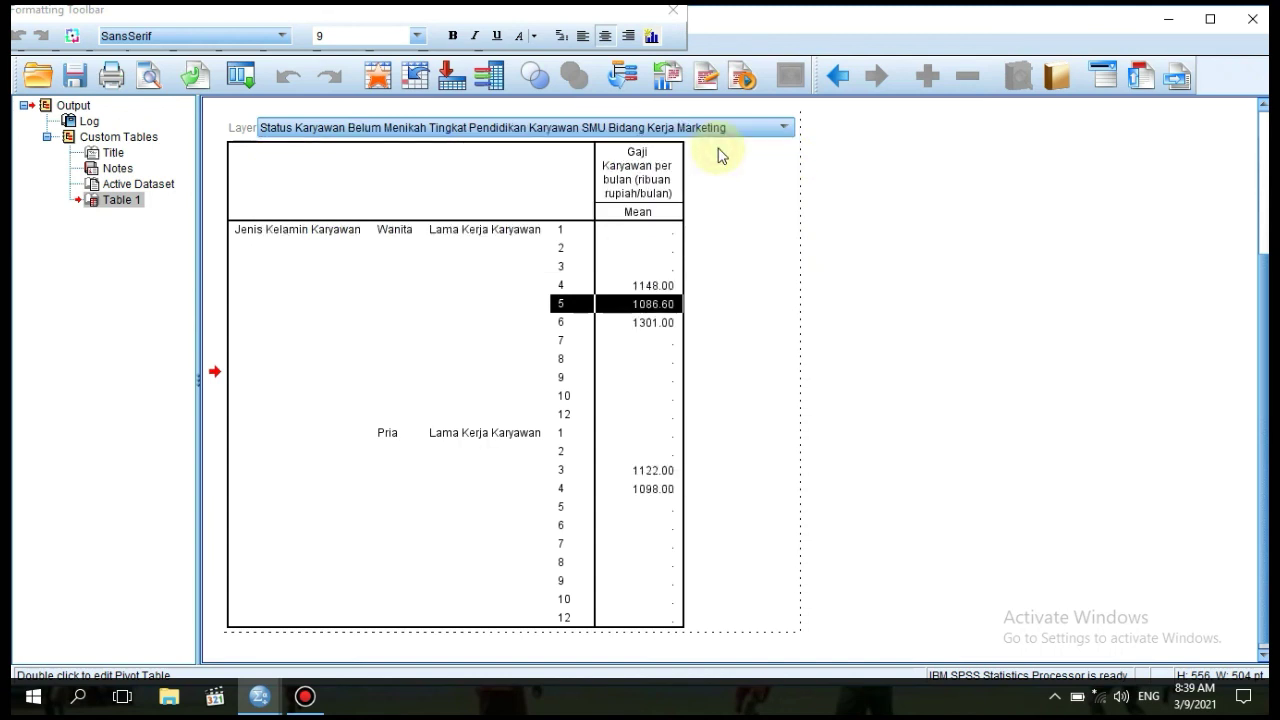
pyautogui.click(779, 129)
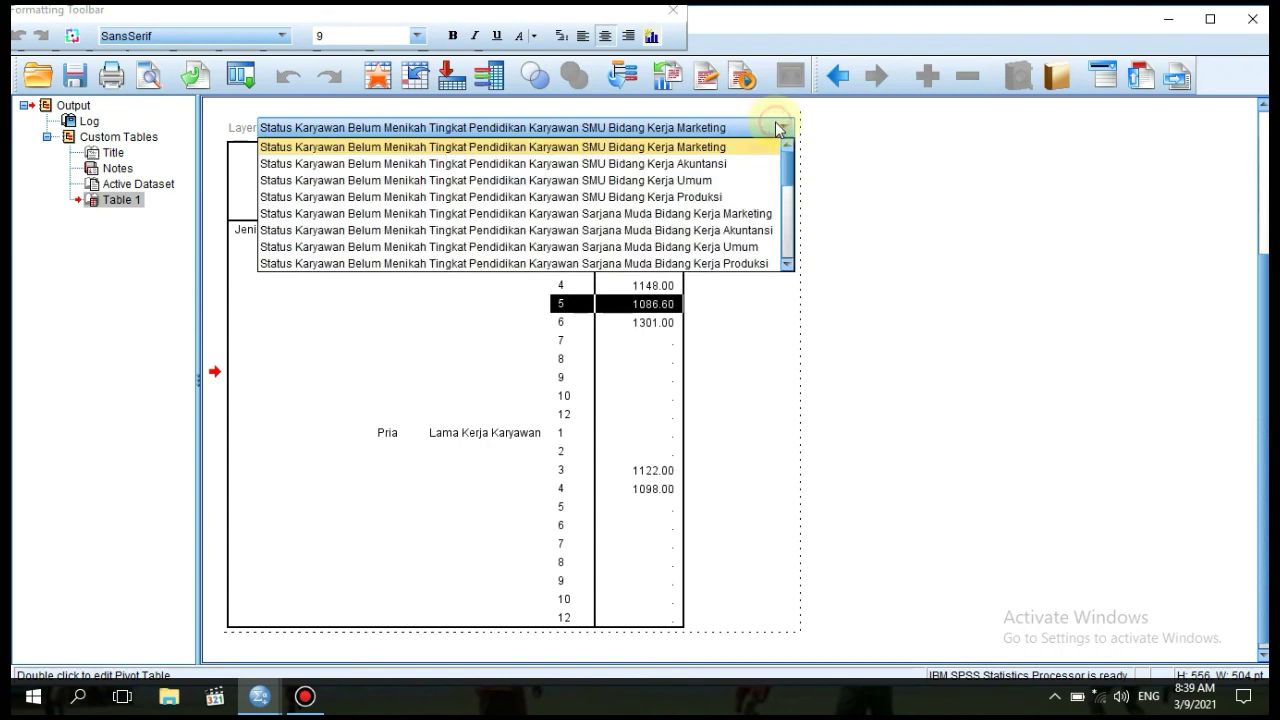
pyautogui.click(726, 197)
pyautogui.moveTo(666, 14)
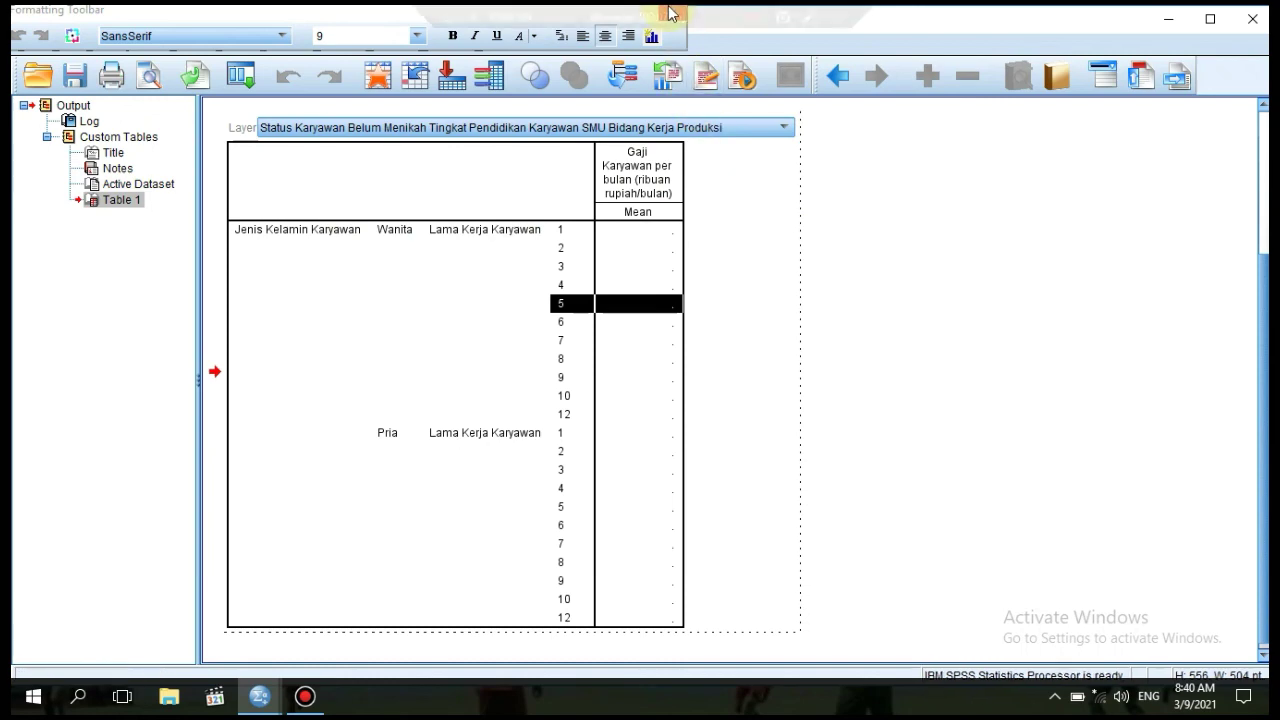